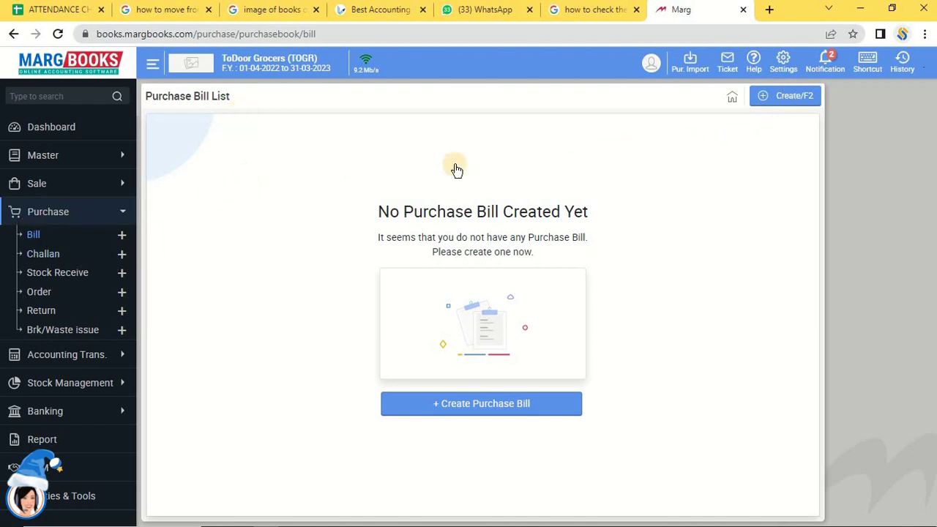
Open a blank purchase bill form from the empty Purchase Bill List with Create/F2.
left_click(788, 97)
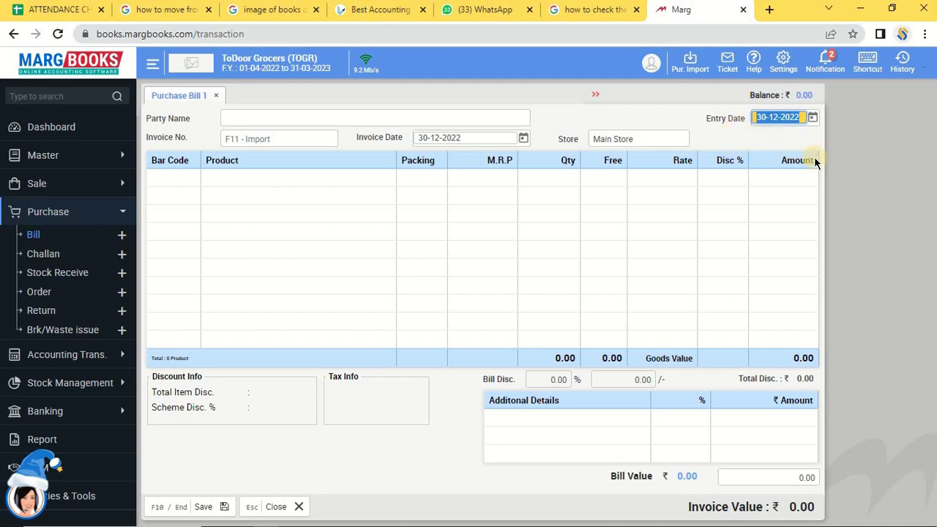
Set the entry date to 28-12-2022 and bring up the Select Party list.
type("28-")
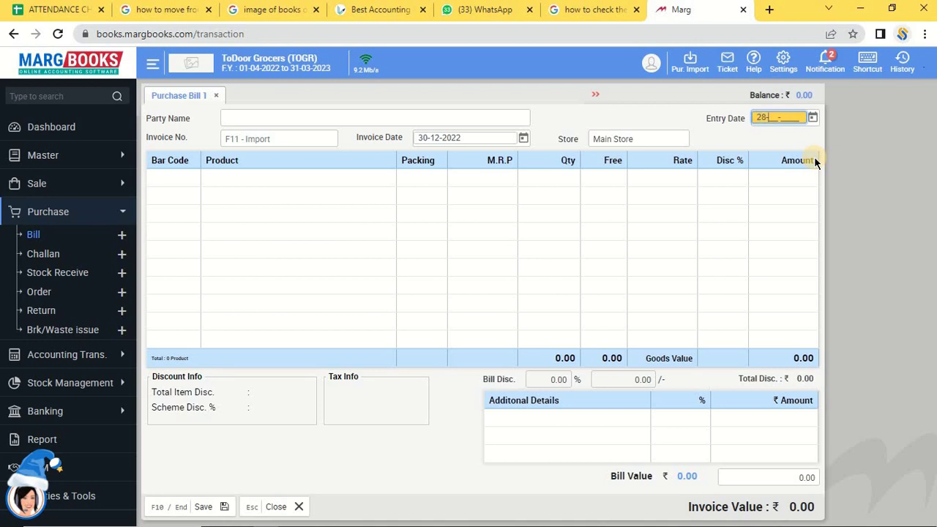
type("12-2022")
key("Return")
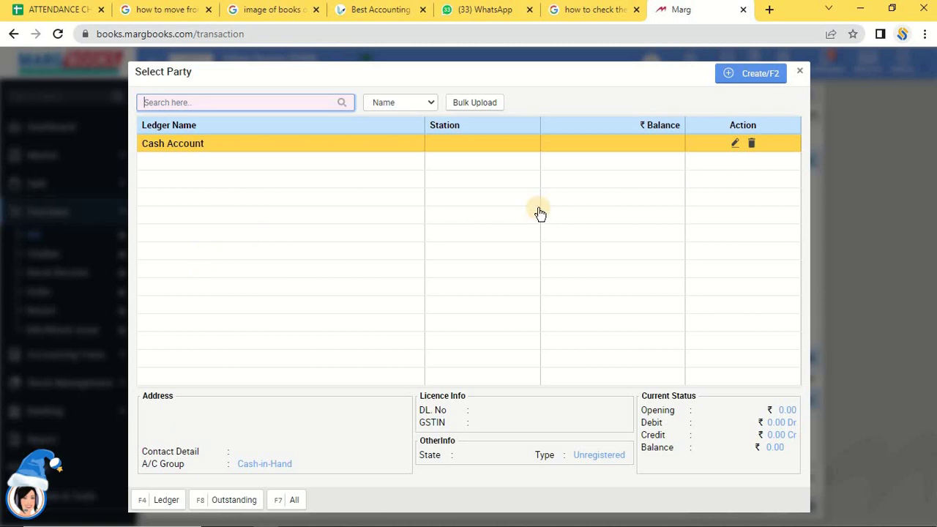
Open the Create Ledger form from the Select Party dialog.
left_click(741, 78)
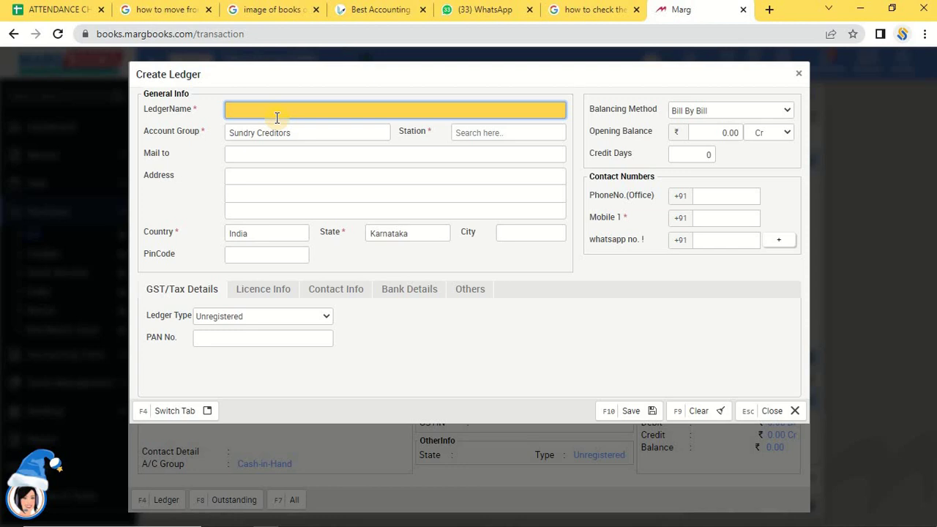
Name the new ledger Sb Traders and set its station to Others.
type("Sb Traders")
key("Return")
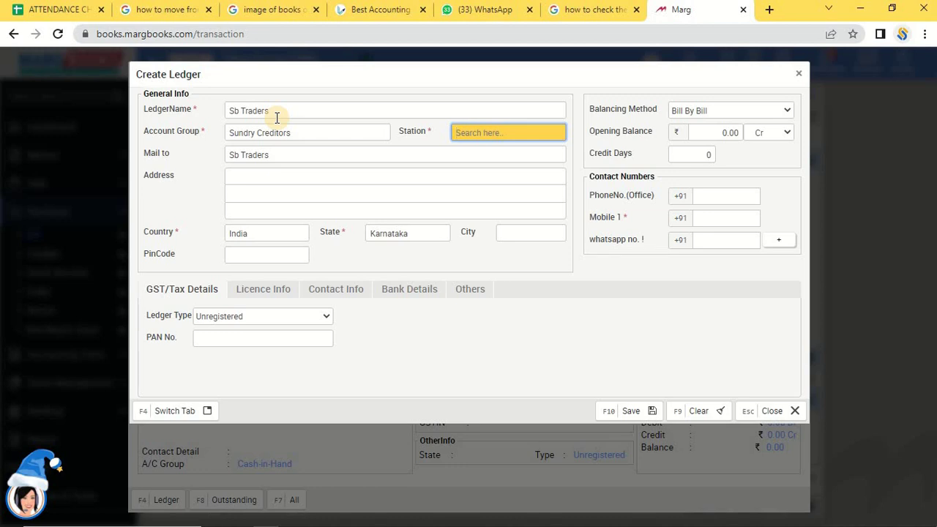
type("o")
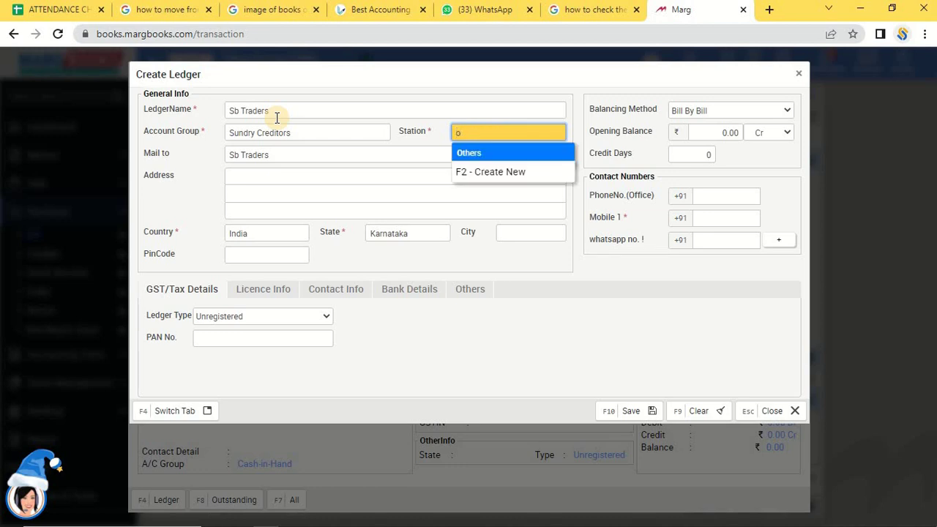
key("Return")
key("Return")
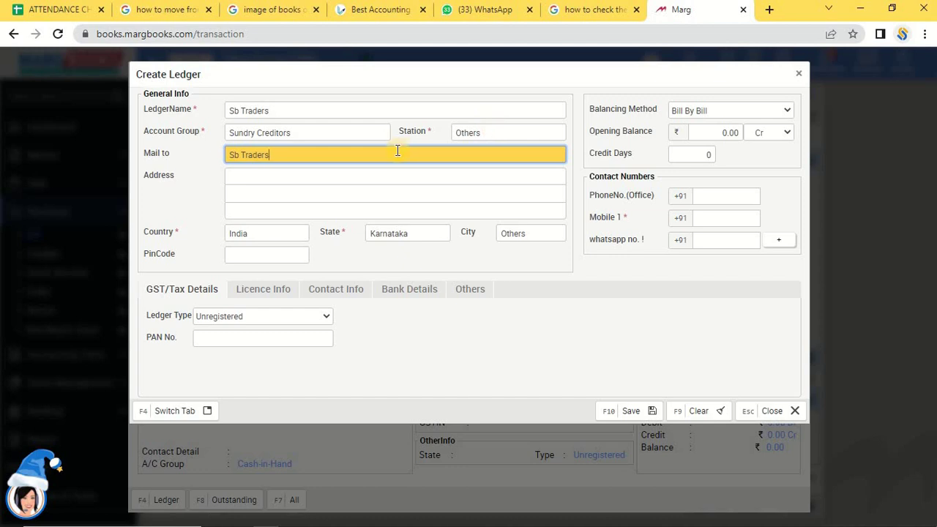
key("Return")
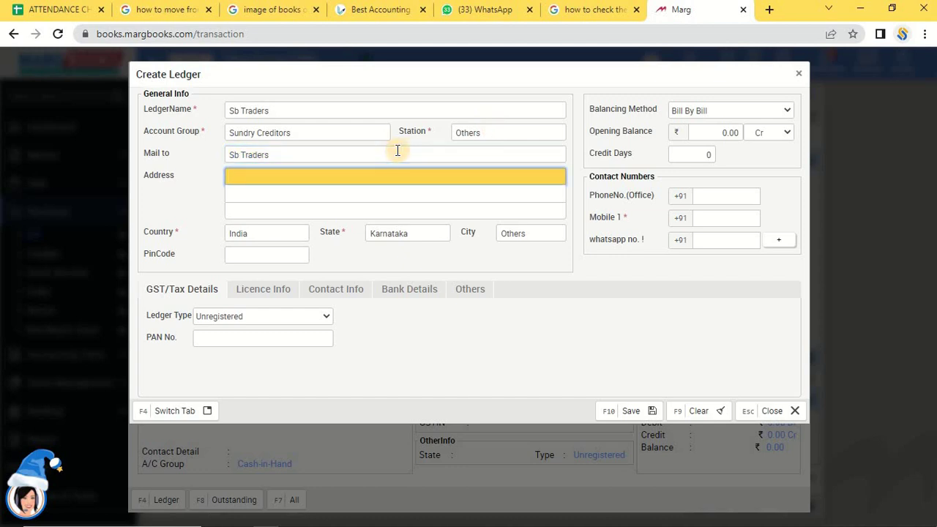
Enter address Karnataka Indai and pin code 000000 for the ledger.
type("Karnataka Indai")
key("Return")
key("Return")
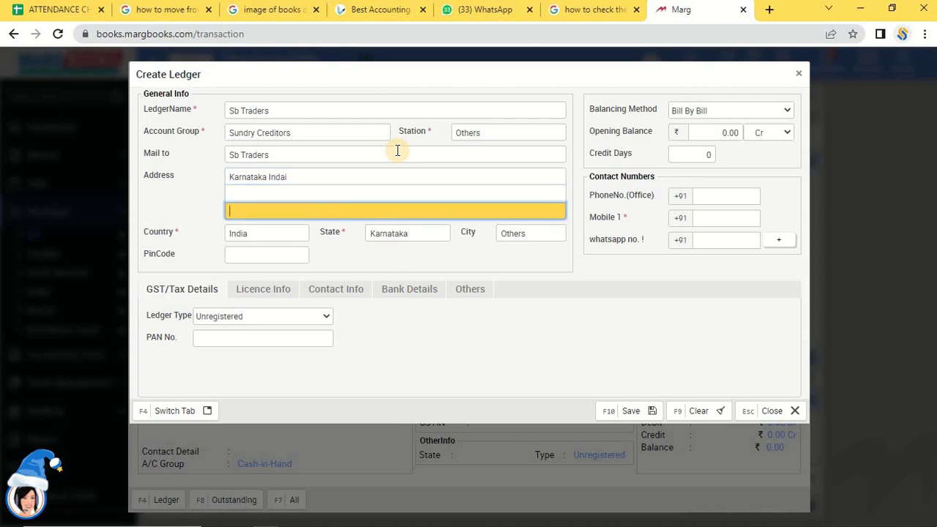
key("Return")
key("Return")
key("Return")
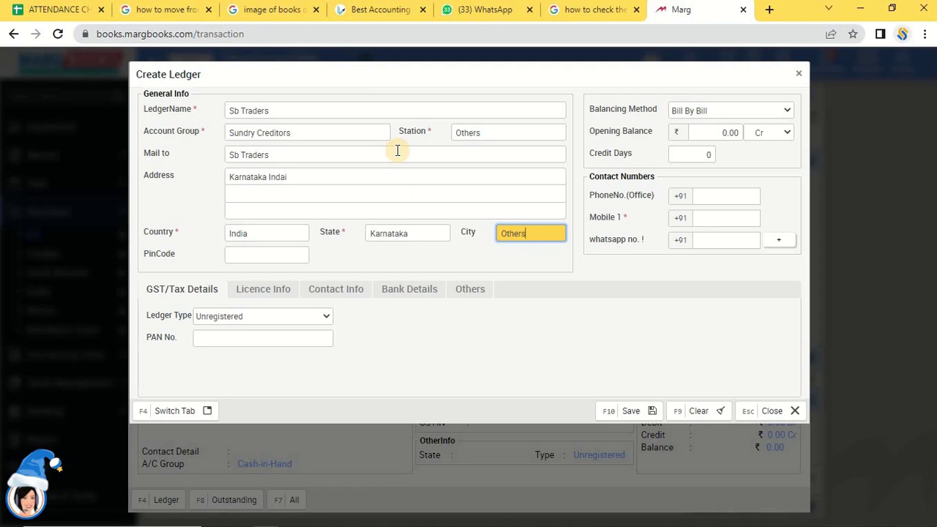
key("Return")
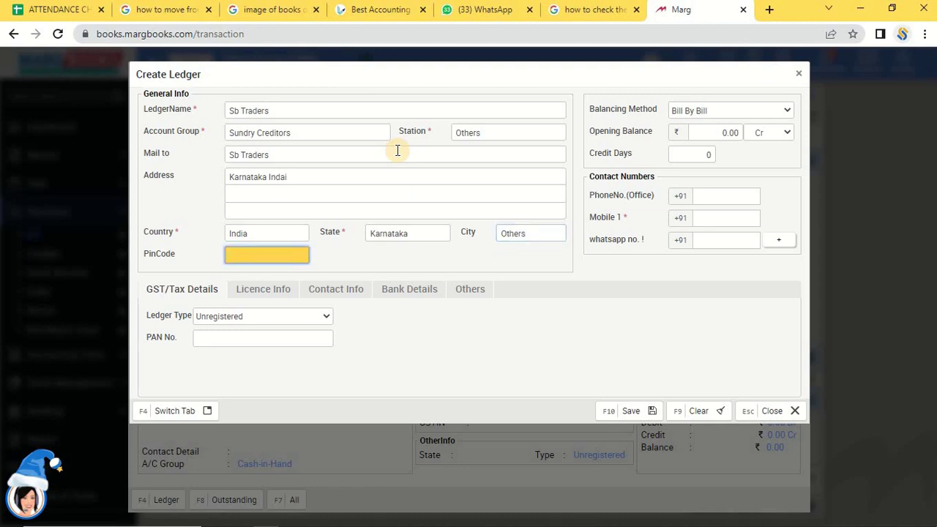
type("000000")
key("Return")
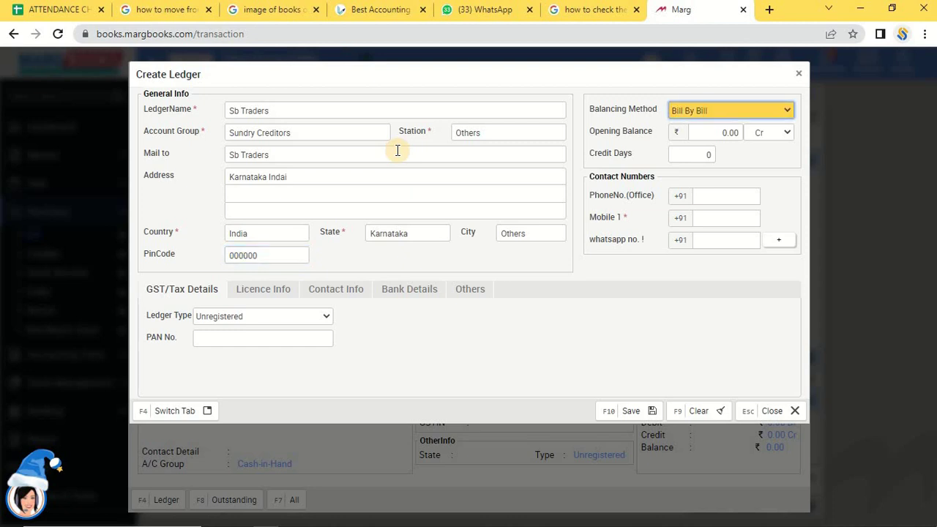
Keep bill-by-bill balancing and 0.00 Cr opening balance, and enter the supplier's mobile number.
key("Return")
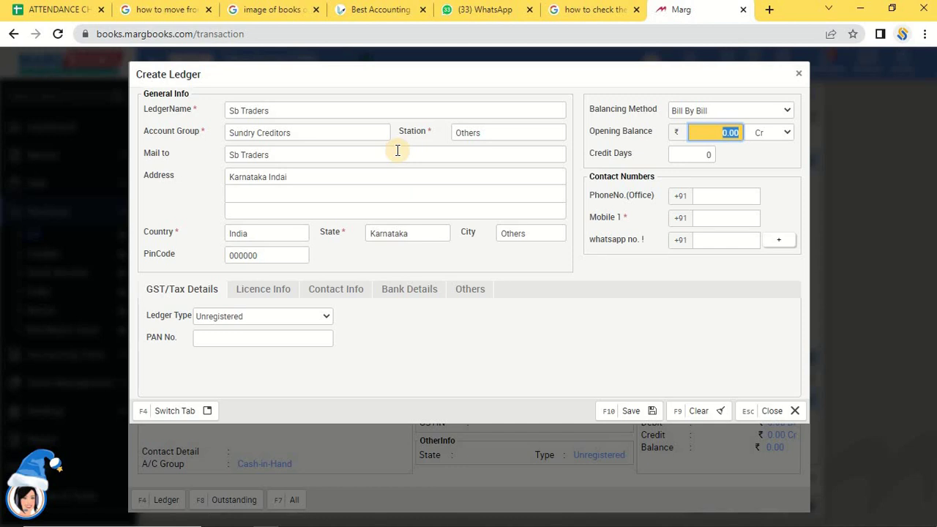
key("Return")
key("Return")
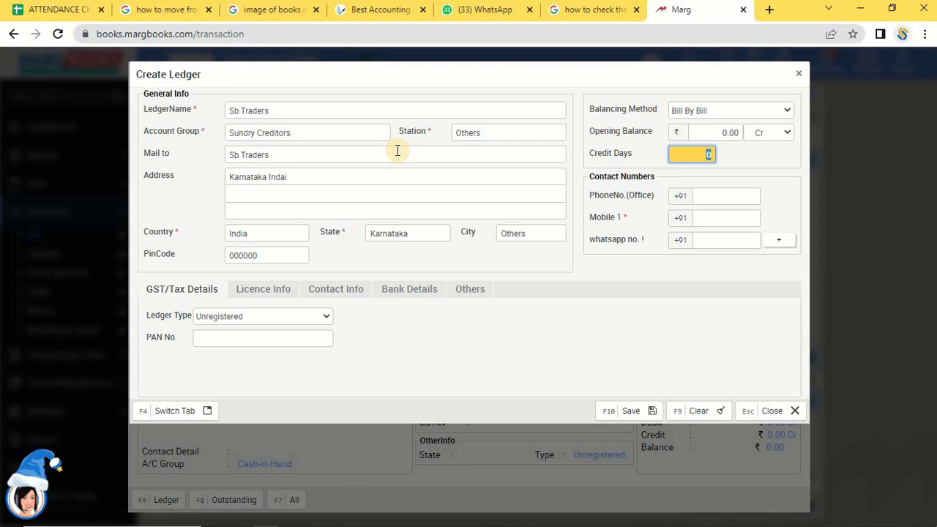
key("Tab")
key("Tab")
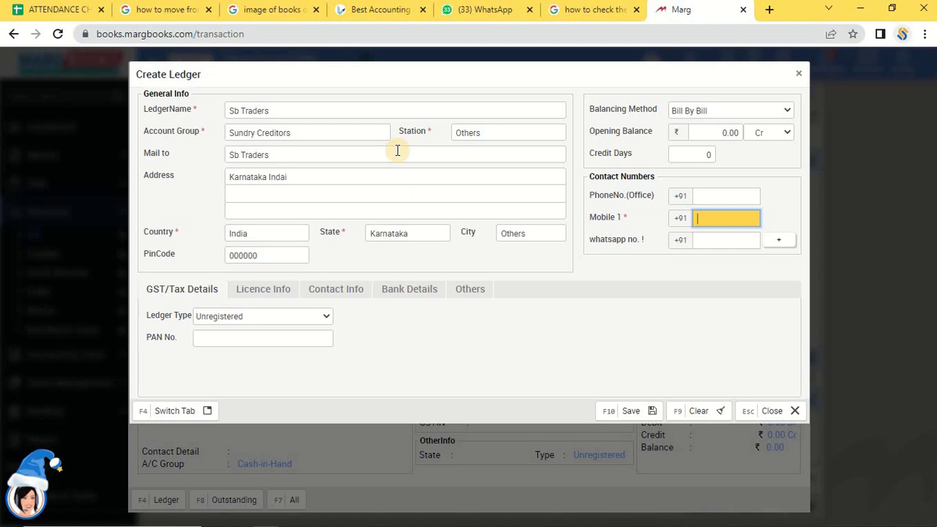
key("Tab")
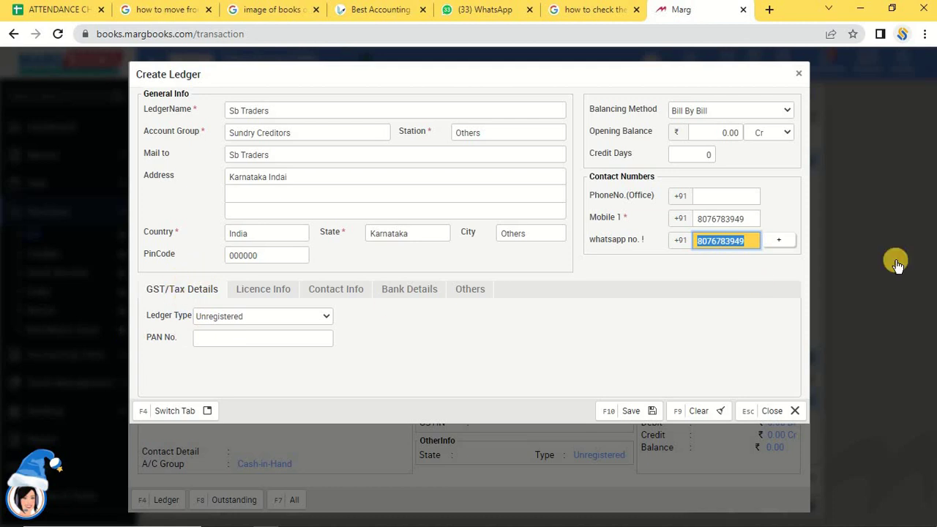
left_click(259, 316)
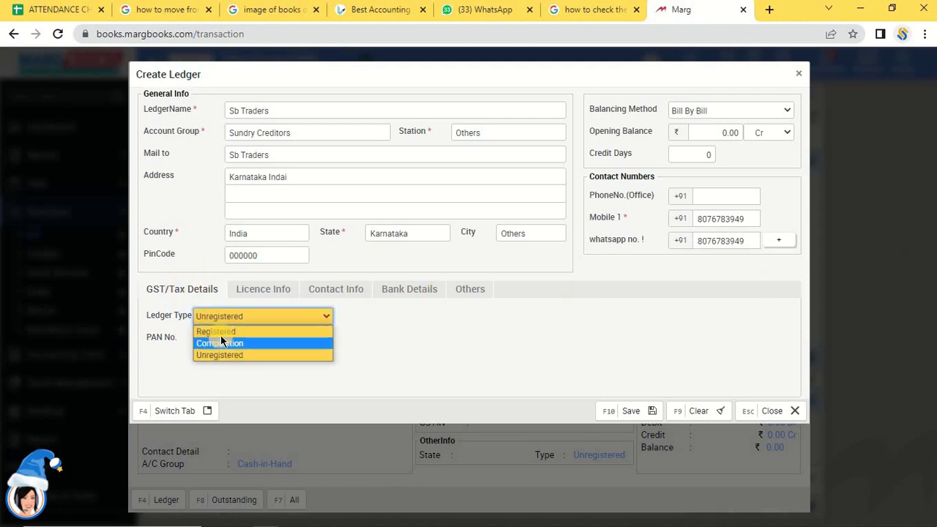
left_click(220, 333)
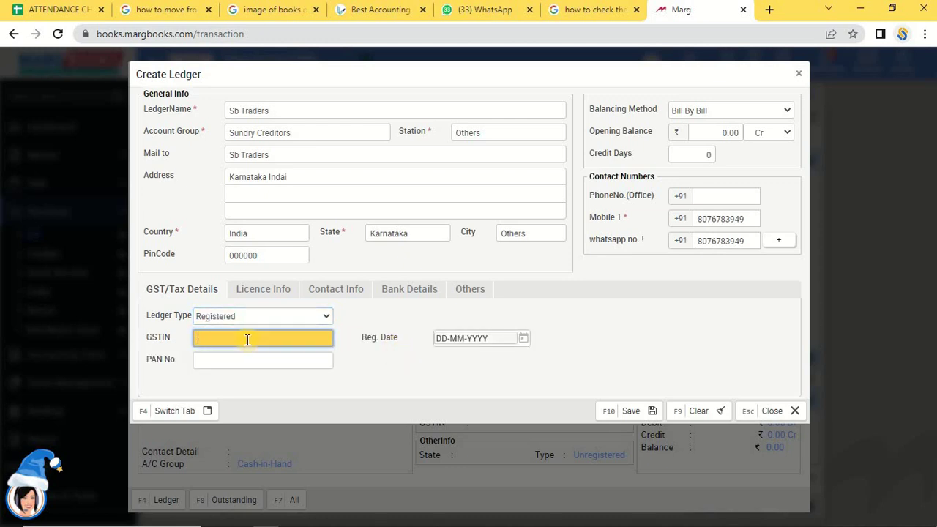
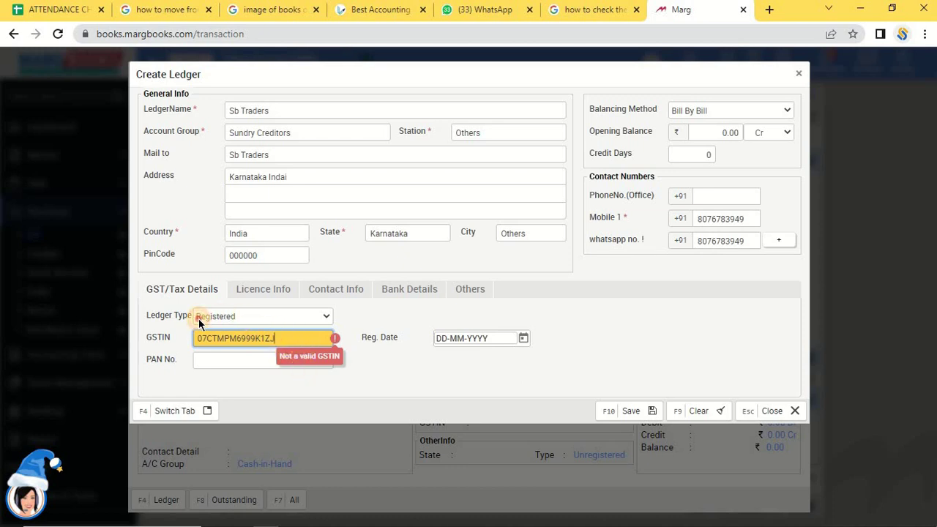
key("shift+Left")
key("shift+Left")
key("shift+Left")
key("shift+Left")
key("shift+Left")
key("shift+Home")
key("shift+Right")
key("shift+Right")
key("shift+Right")
key("shift+Right")
key("shift+Right")
key("shift+Right")
key("shift+Right")
key("shift+Right")
key("shift+Right")
key("shift+Right")
key("shift+Home")
key("BackSpace")
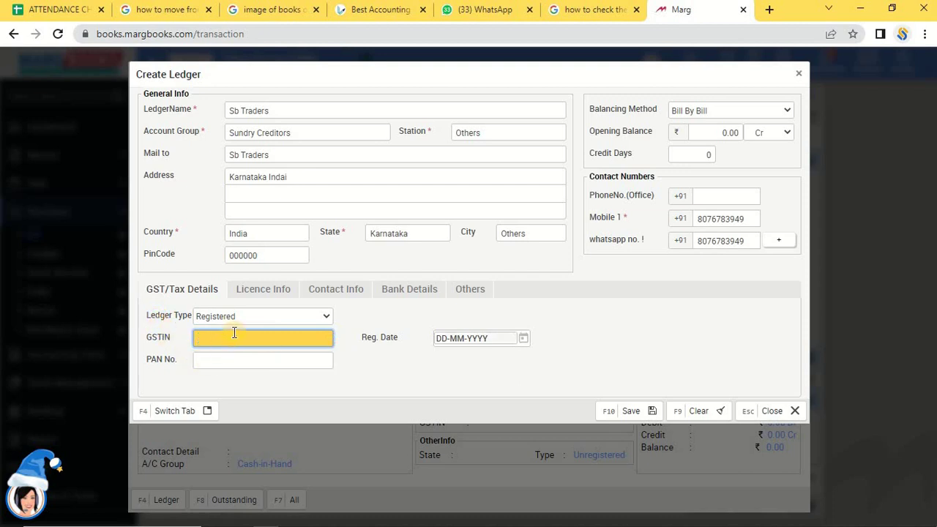
left_click(237, 316)
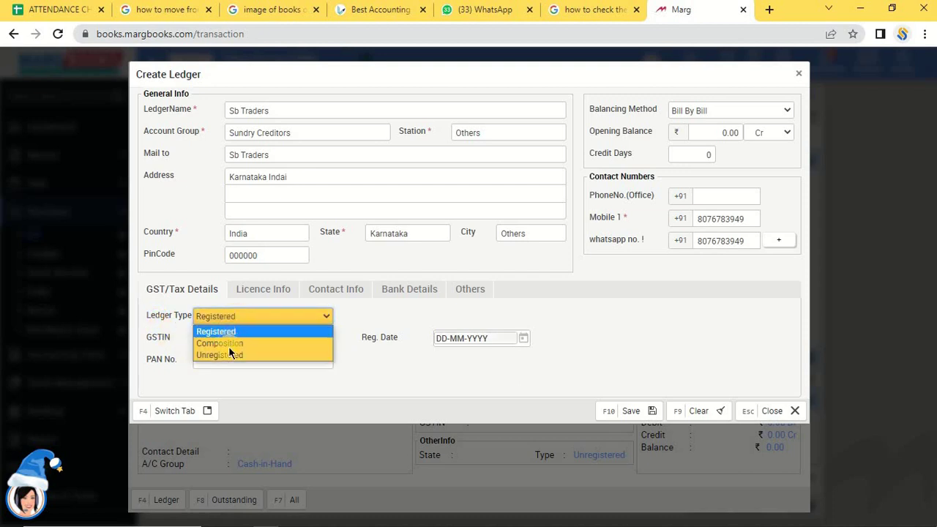
left_click(229, 355)
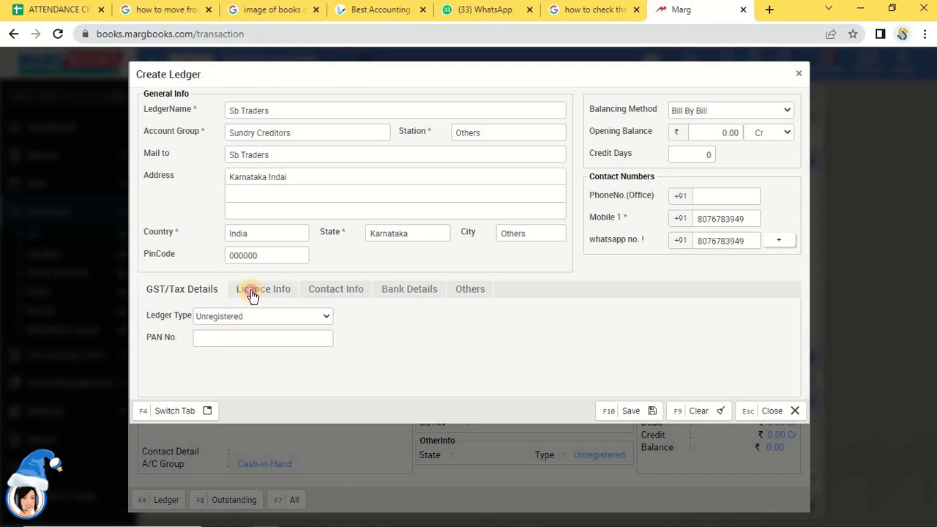
Browse the Licence, Contact, Bank Details and Others sections, leaving their fields blank.
left_click(251, 293)
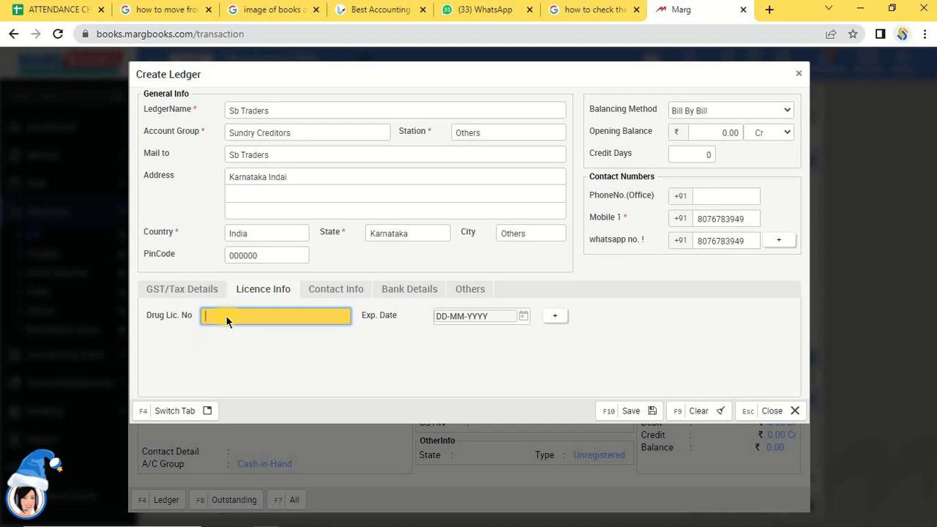
left_click(555, 317)
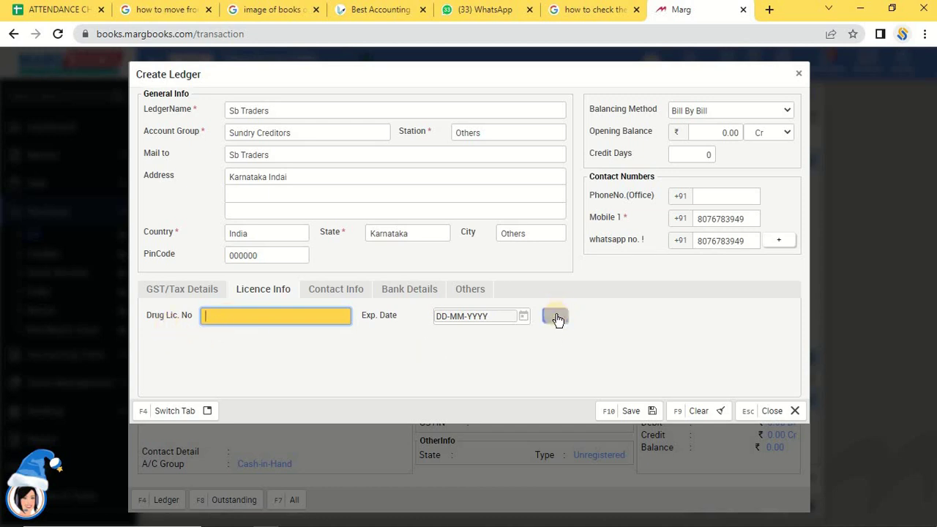
left_click(331, 292)
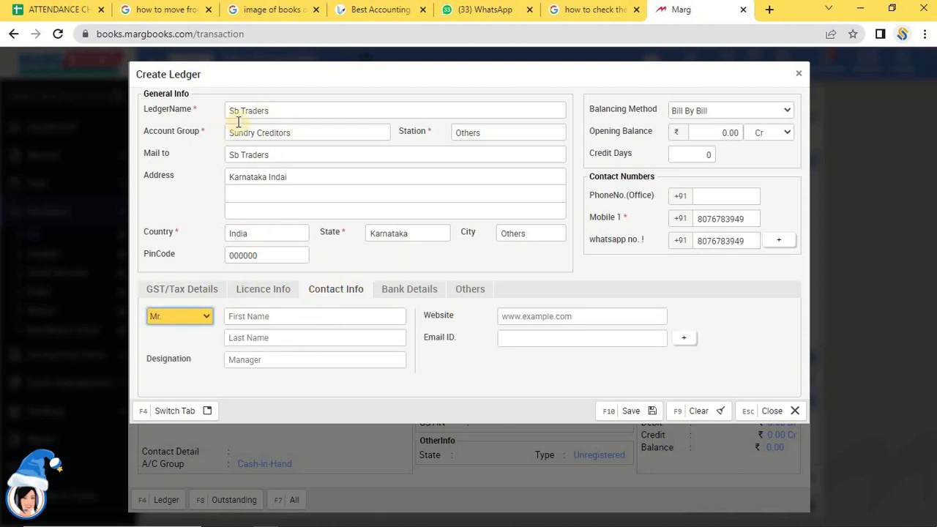
left_click(265, 317)
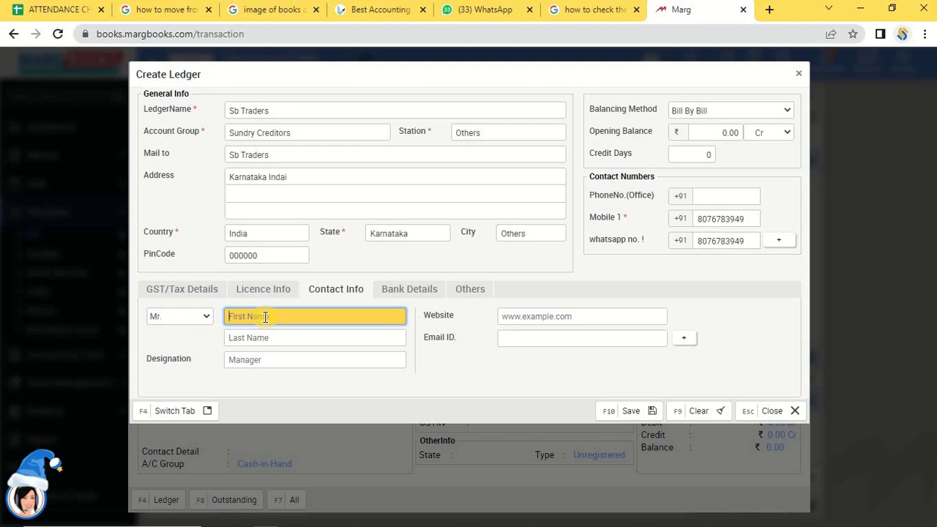
left_click(280, 357)
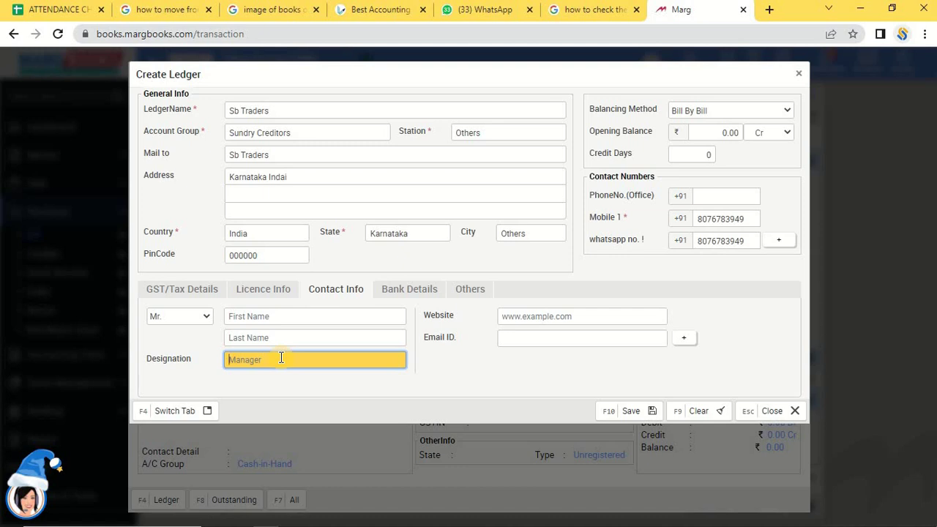
left_click(538, 319)
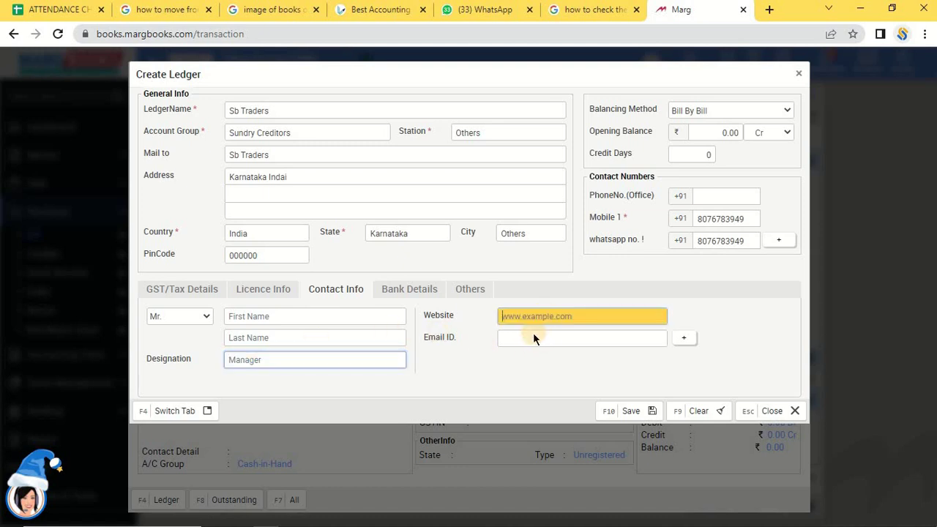
key("Tab")
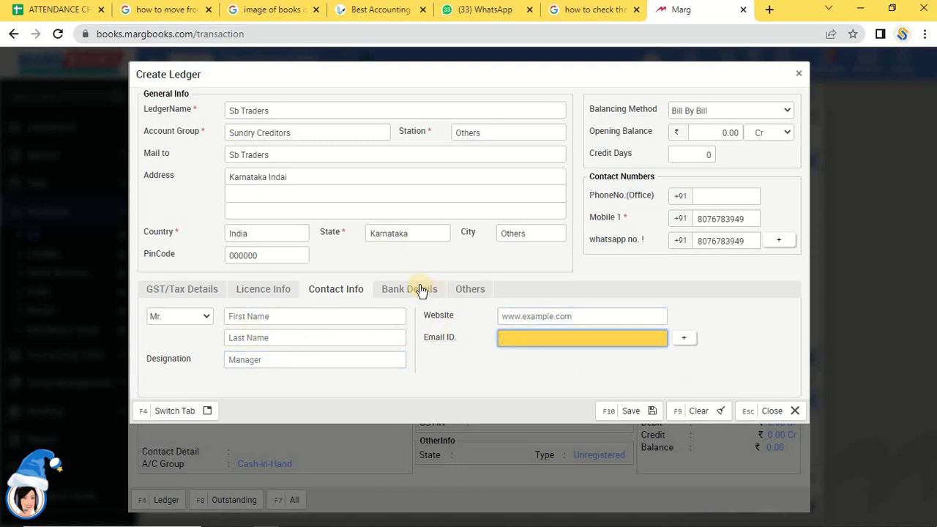
left_click(421, 290)
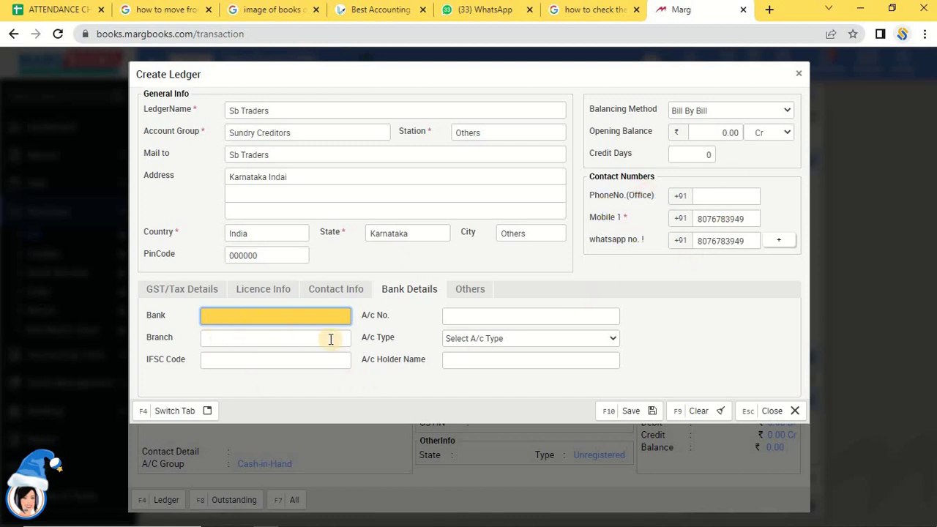
left_click(485, 288)
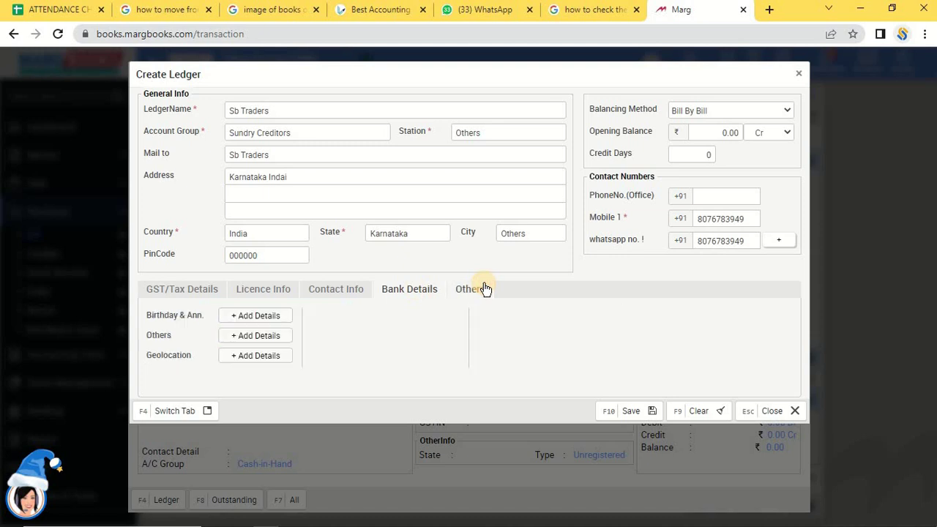
left_click(242, 316)
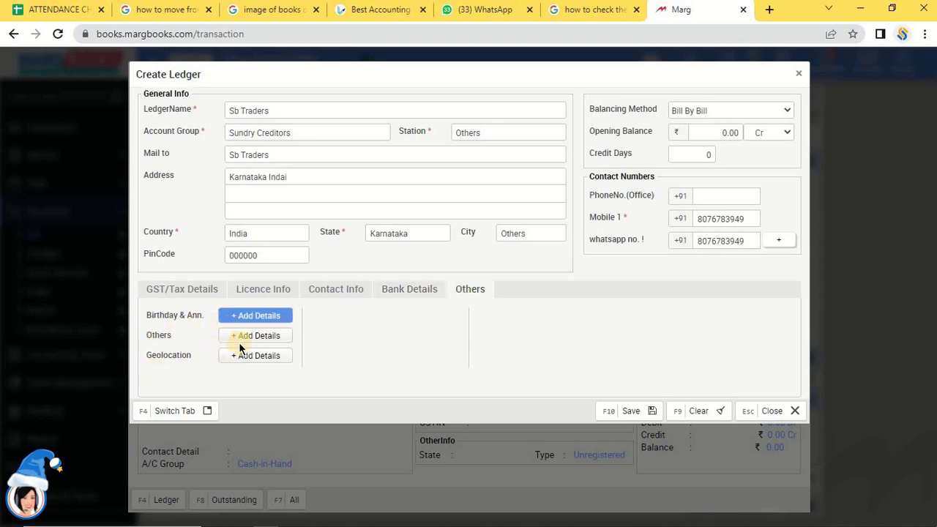
left_click(242, 336)
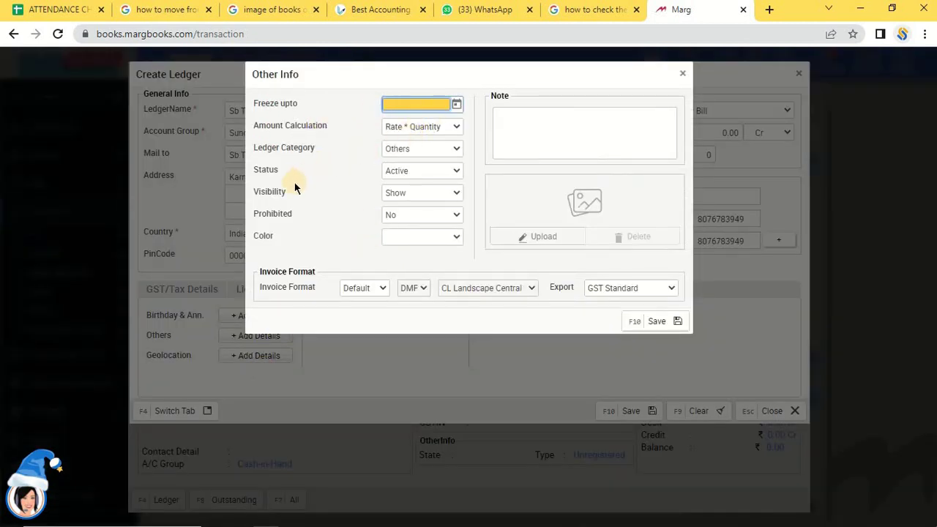
left_click(410, 171)
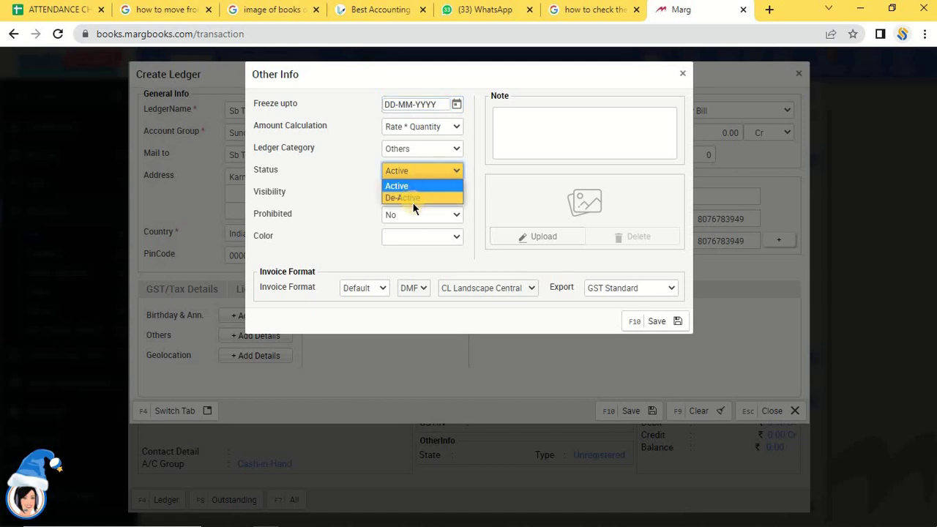
left_click(411, 185)
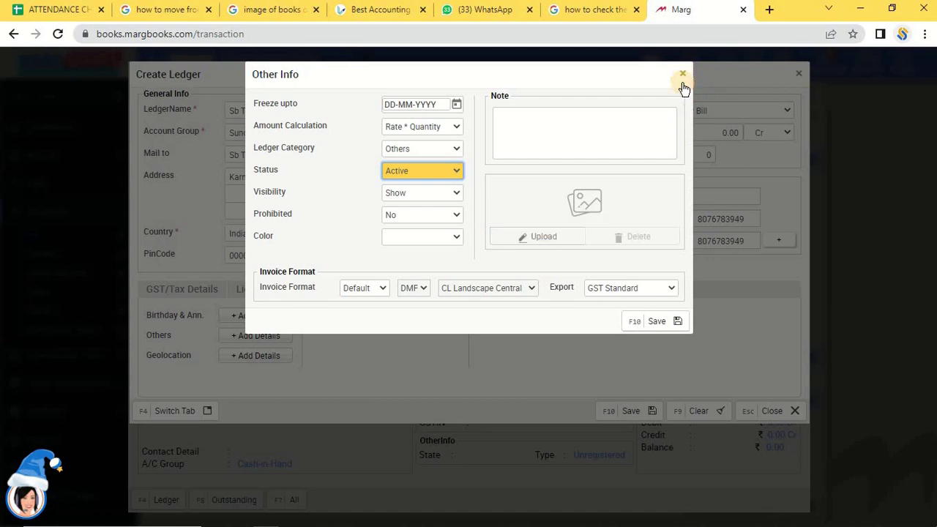
left_click(535, 333)
key("Escape")
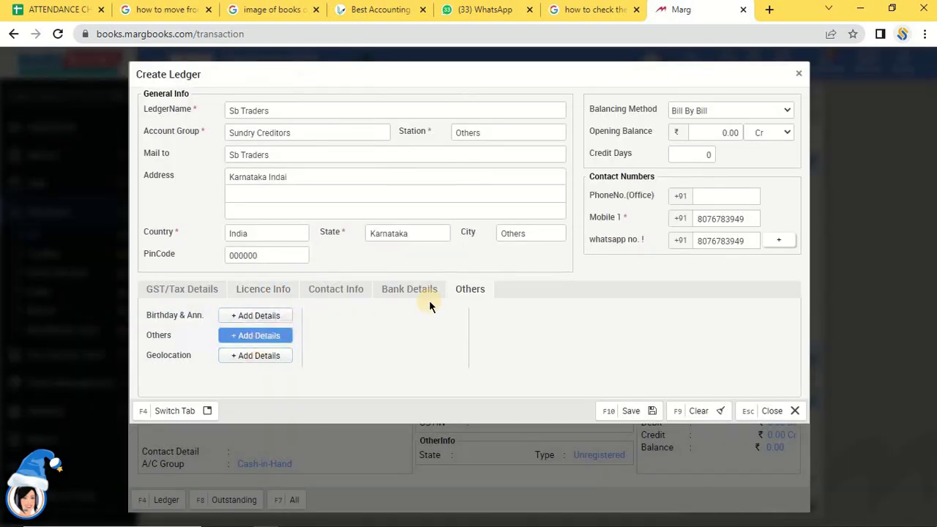
Review the GST, licence, contact and bank sections, then save the Sb Traders ledger and close the form.
left_click(389, 290)
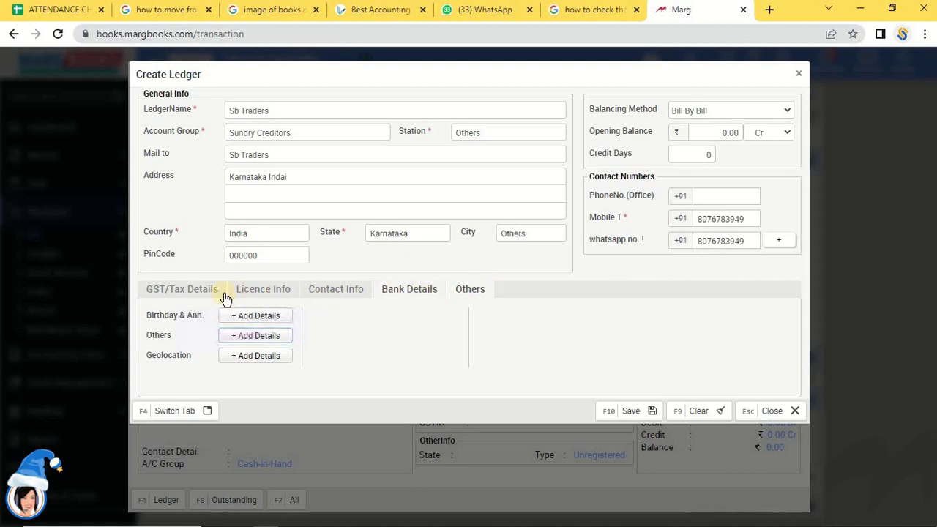
left_click(198, 297)
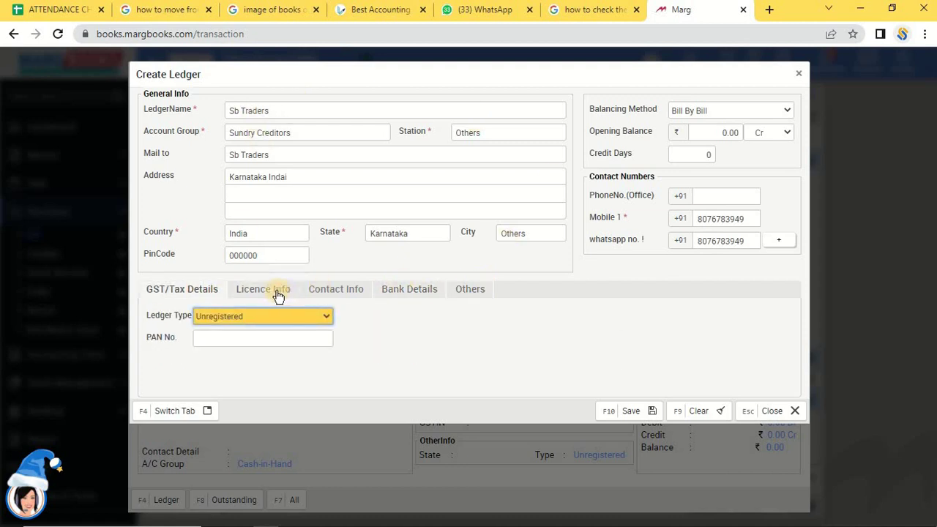
left_click(315, 291)
key("F4")
left_click(326, 292)
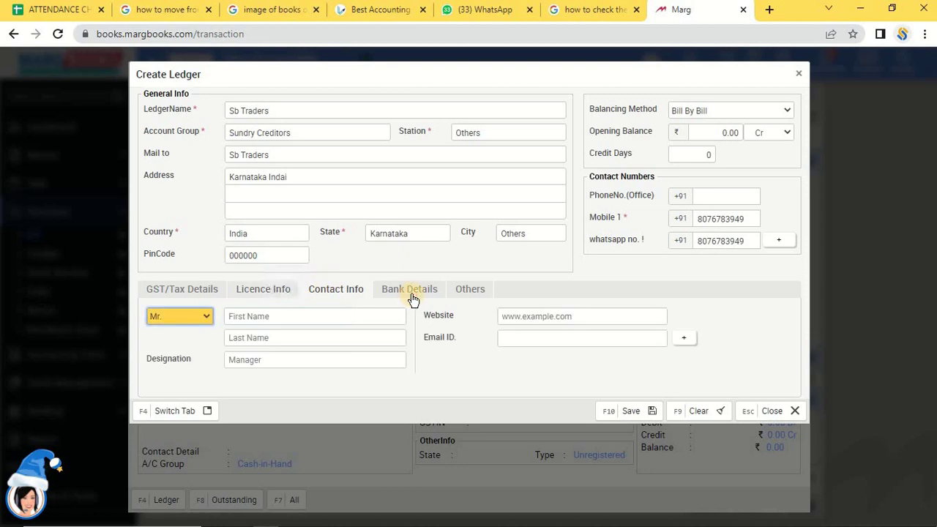
left_click(409, 293)
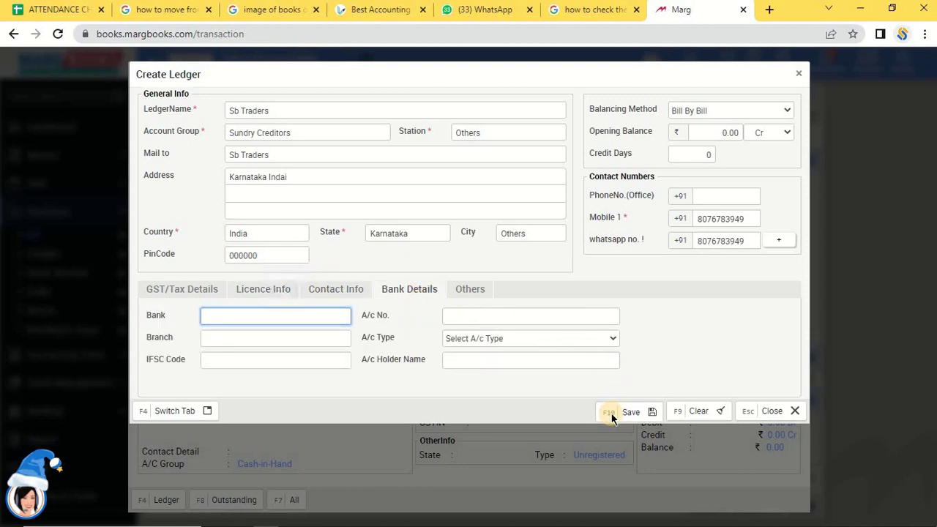
left_click(622, 412)
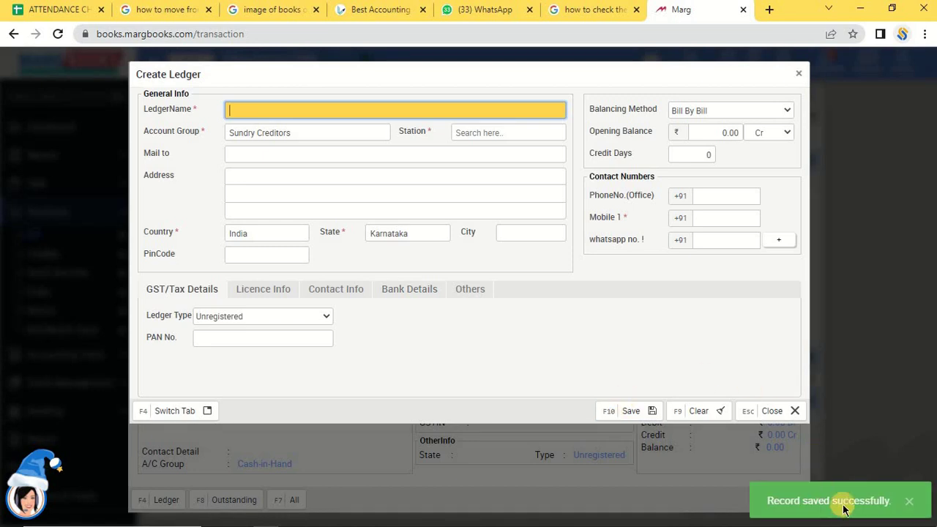
left_click(802, 74)
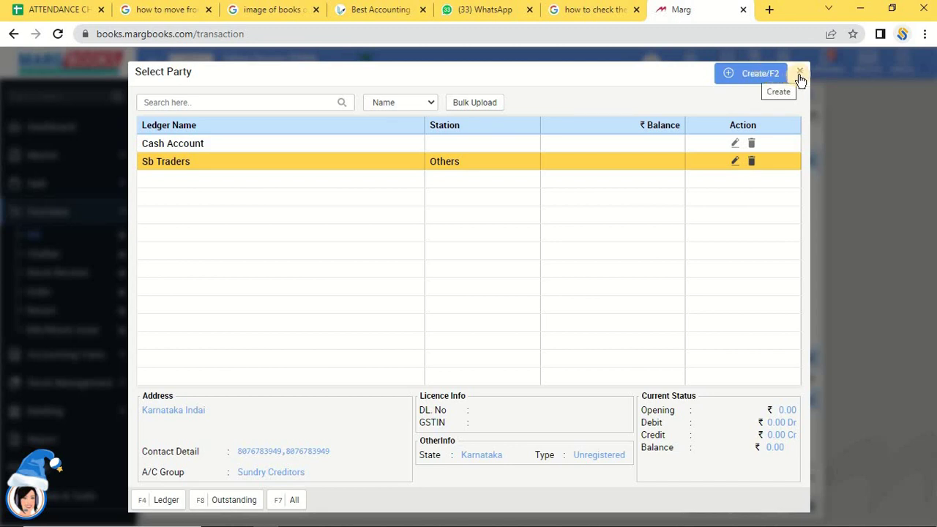
Choose Sb Traders as the purchase bill's party.
left_click(232, 166)
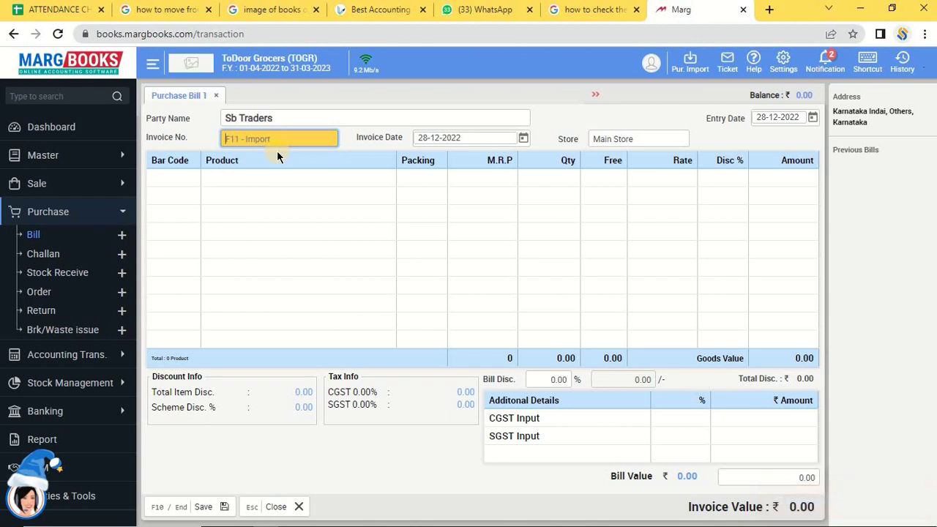
Enter invoice number 46657, keep invoice date 28-12-2022, and open the store list.
type("46657")
key("Return")
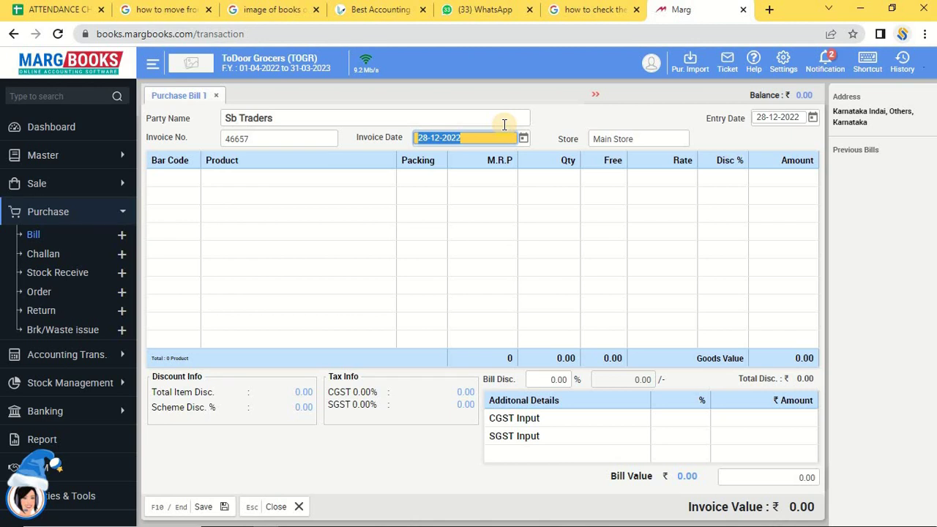
key("Return")
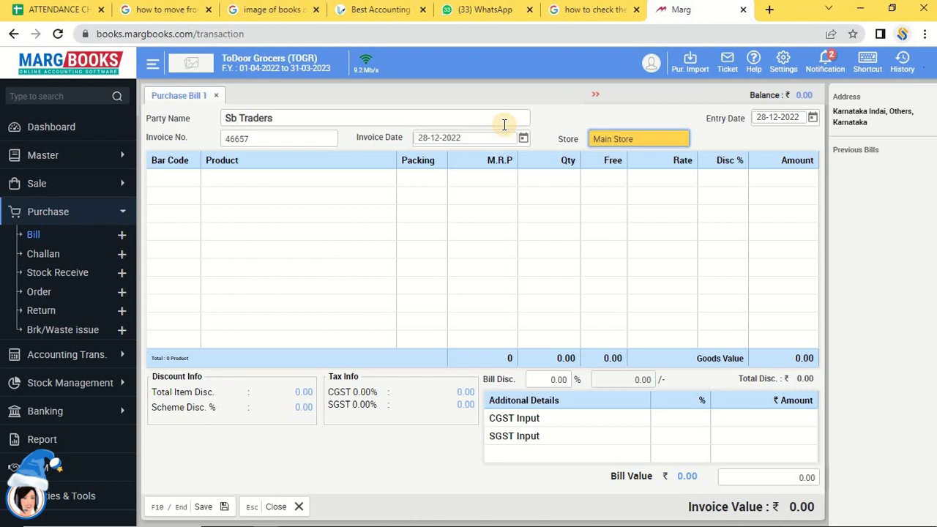
key("Return")
key("Escape")
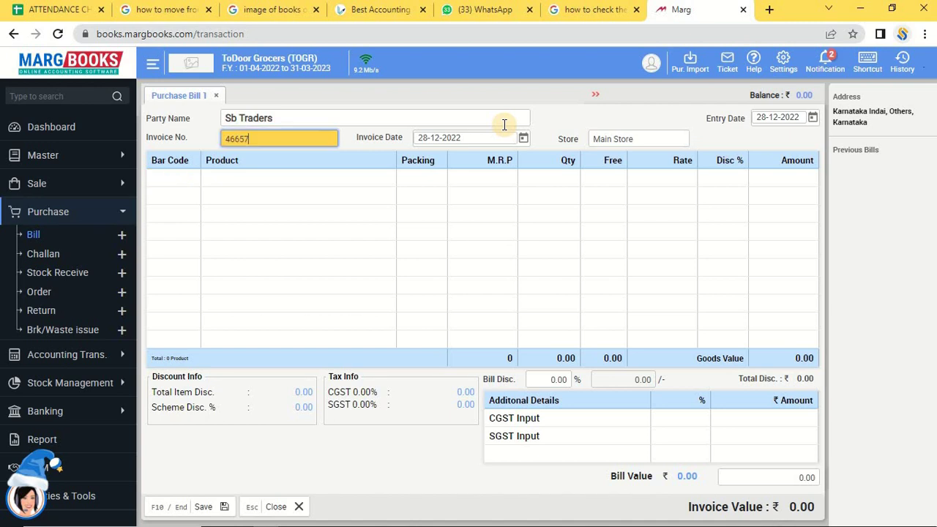
left_click(641, 138)
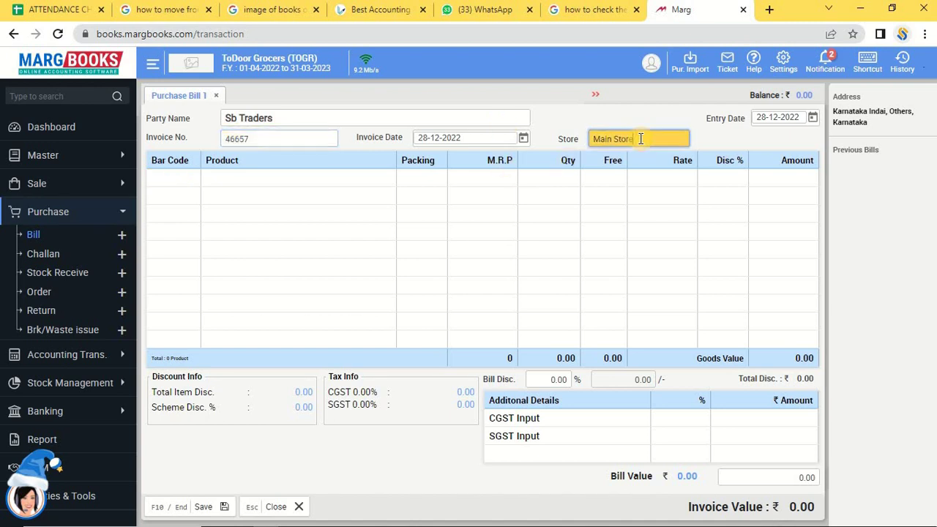
left_click(641, 139)
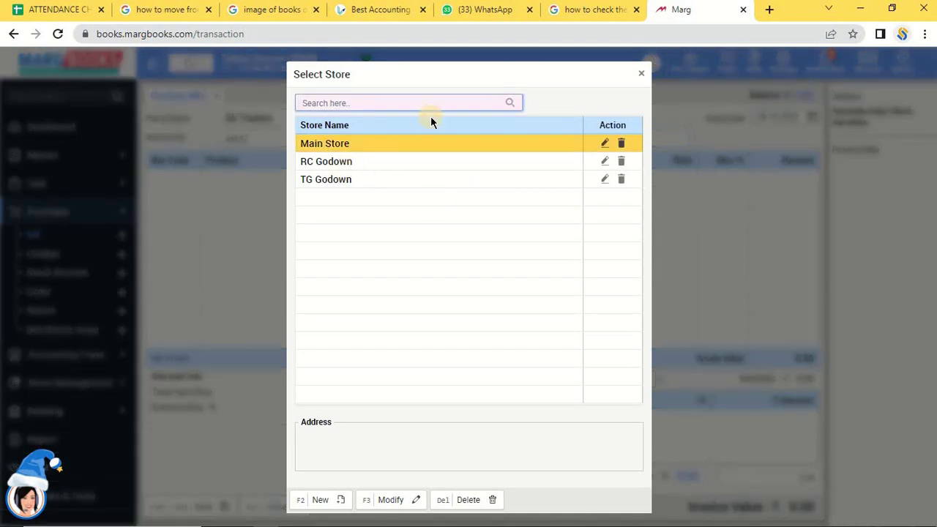
Switch the bill's store to RC Godown and confirm the change.
key("Down")
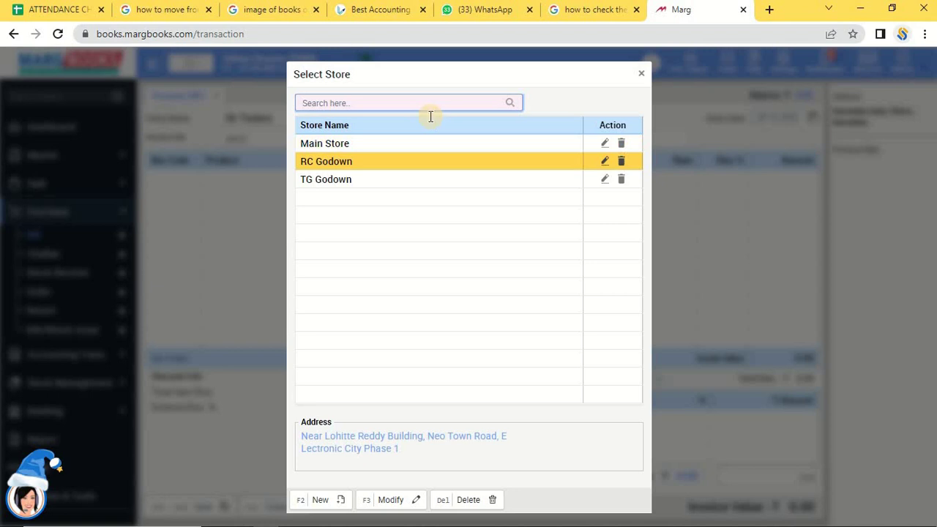
key("Return")
key("Left")
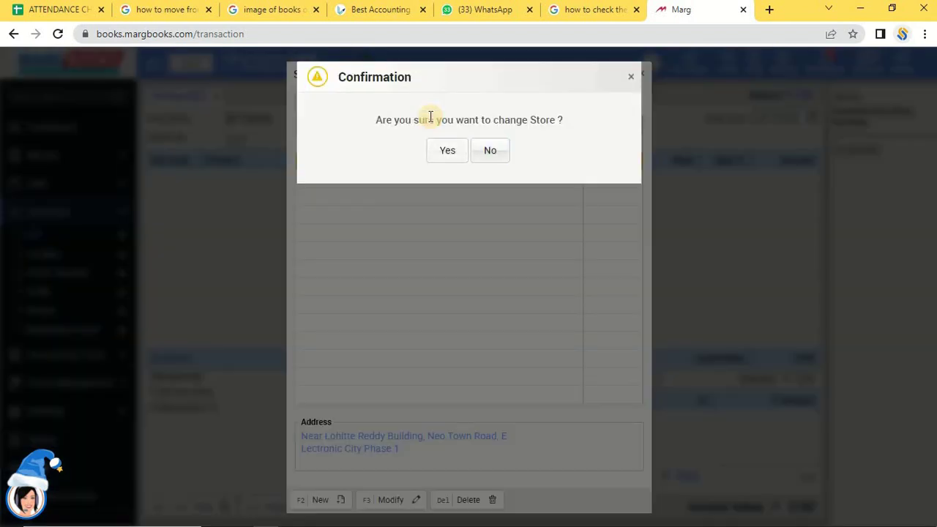
key("Return")
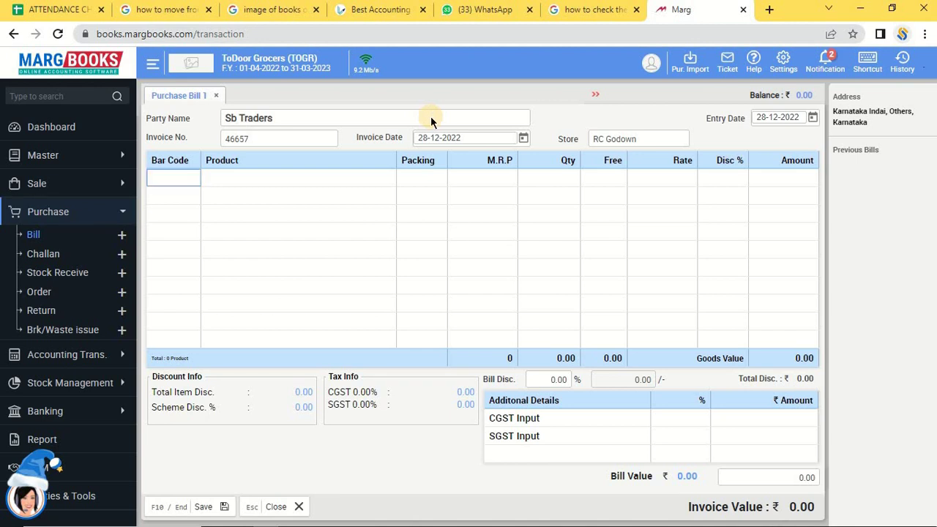
Pick AMLA from the Select Item list for the new bill row.
key("Return")
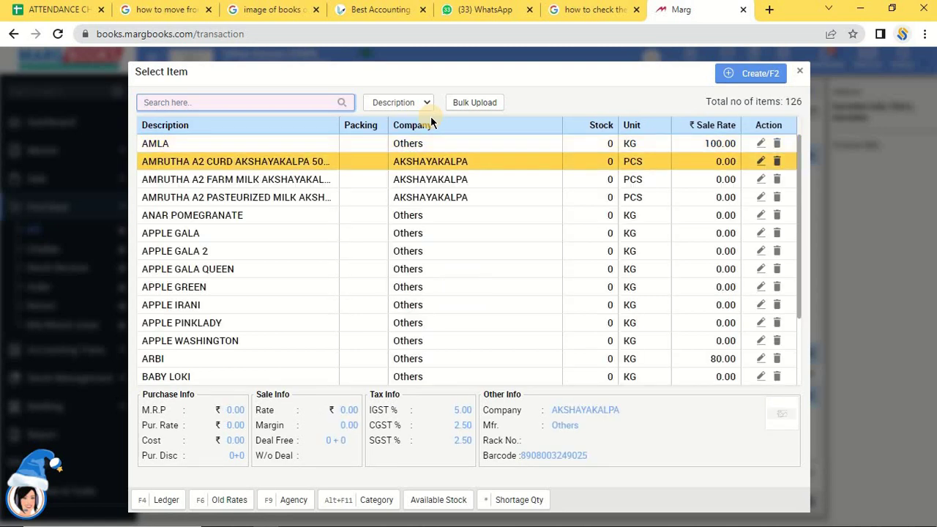
key("Down")
key("Down")
key("Down")
key("Up")
key("Up")
key("Up")
key("Page_Down")
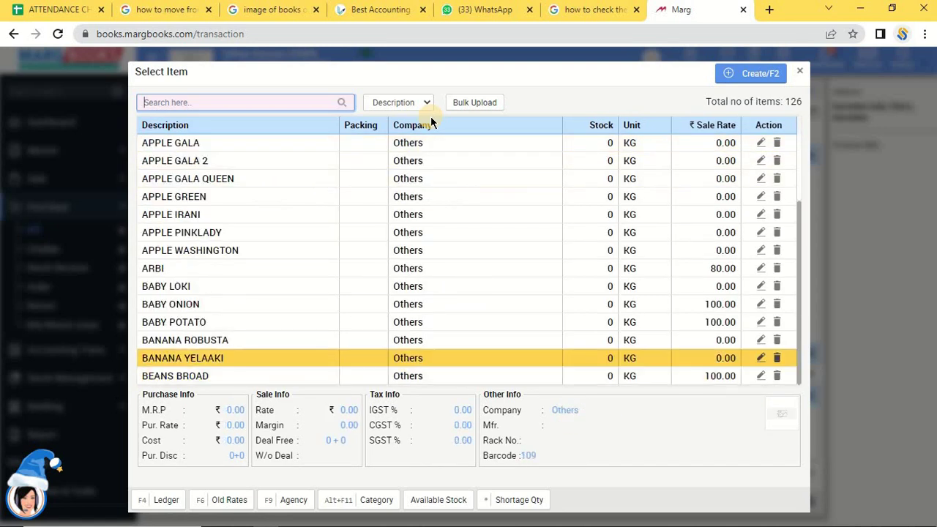
key("Page_Up")
key("Down")
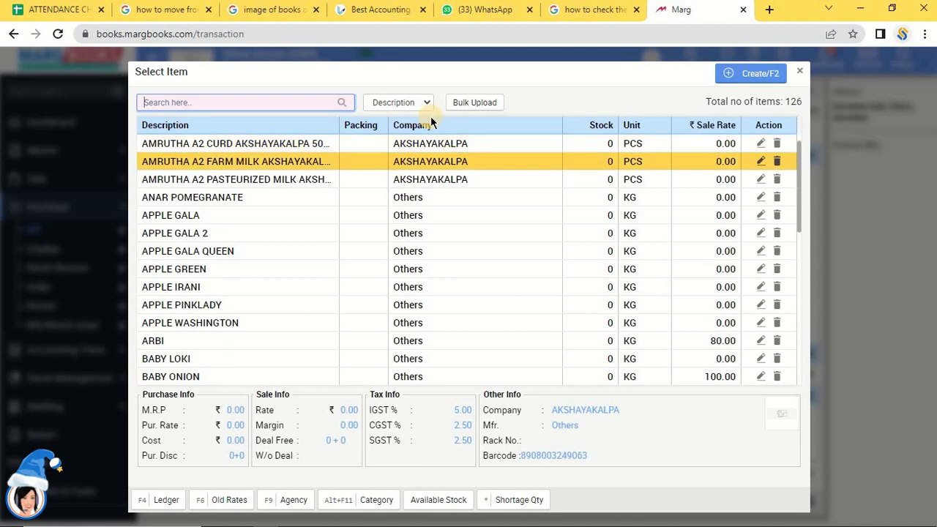
key("Up")
key("Up")
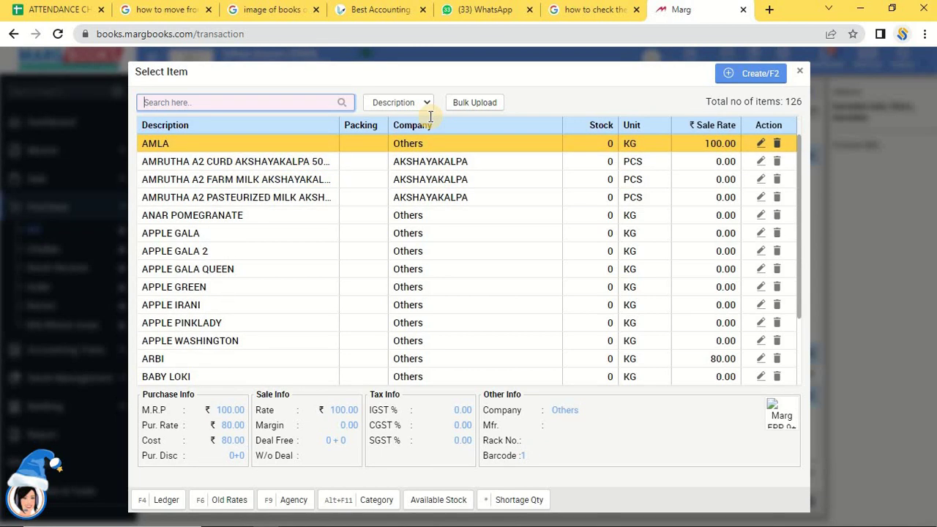
key("Return")
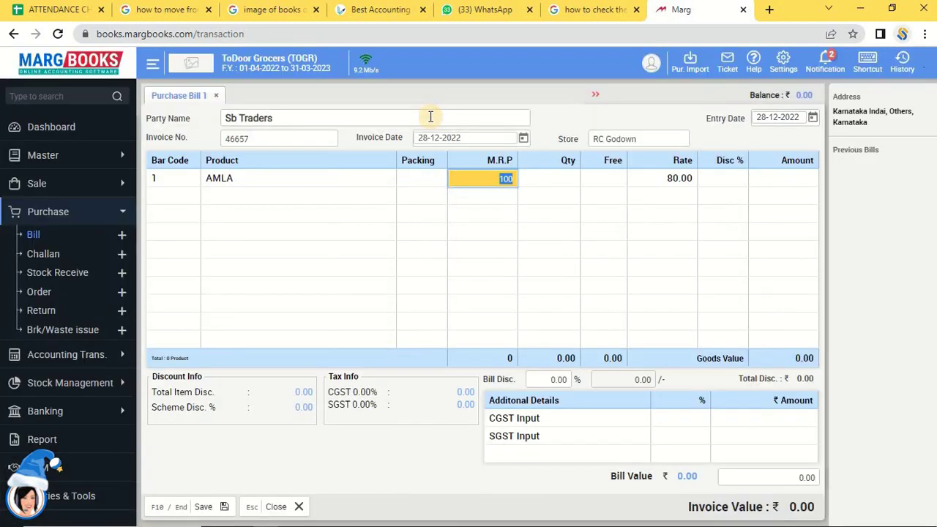
Enter AMLA's M.R.P 100, quantity 20, 2 free, rate 80 and 4% discount.
key("Return")
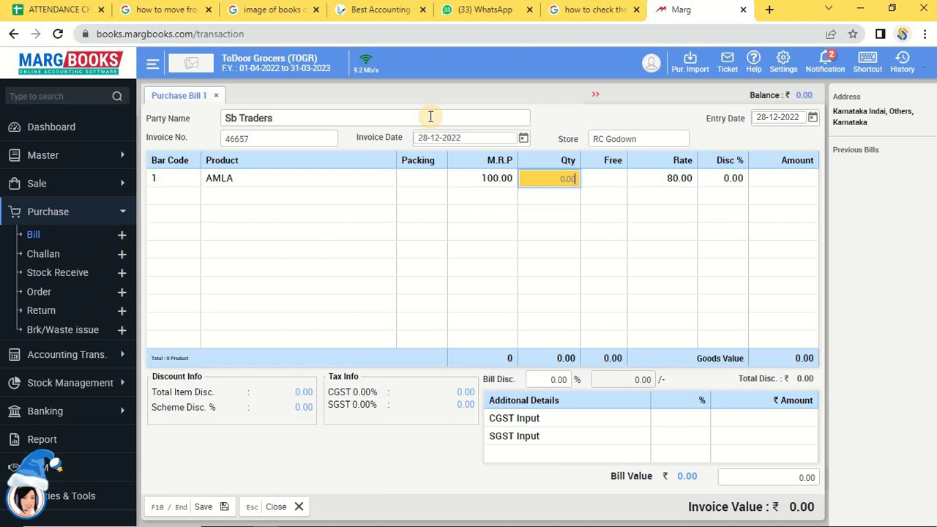
type("20")
key("Return")
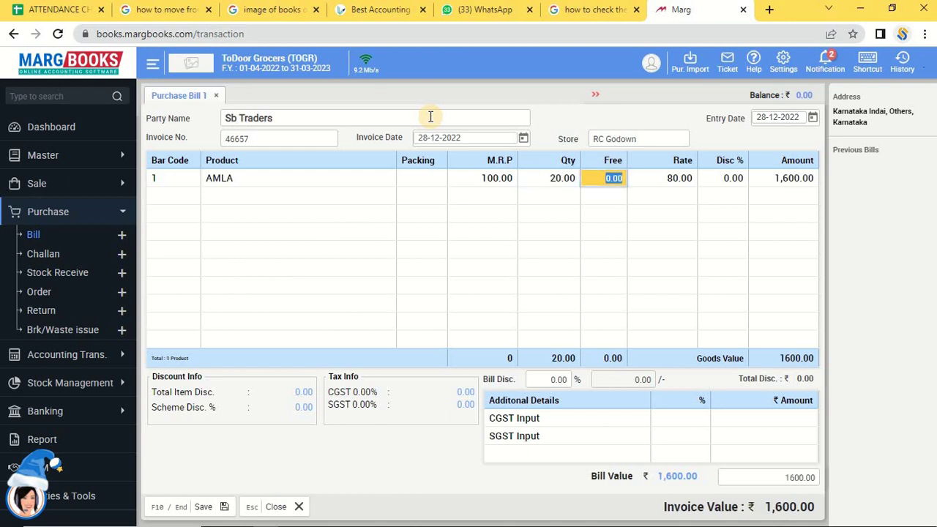
type("2")
key("Return")
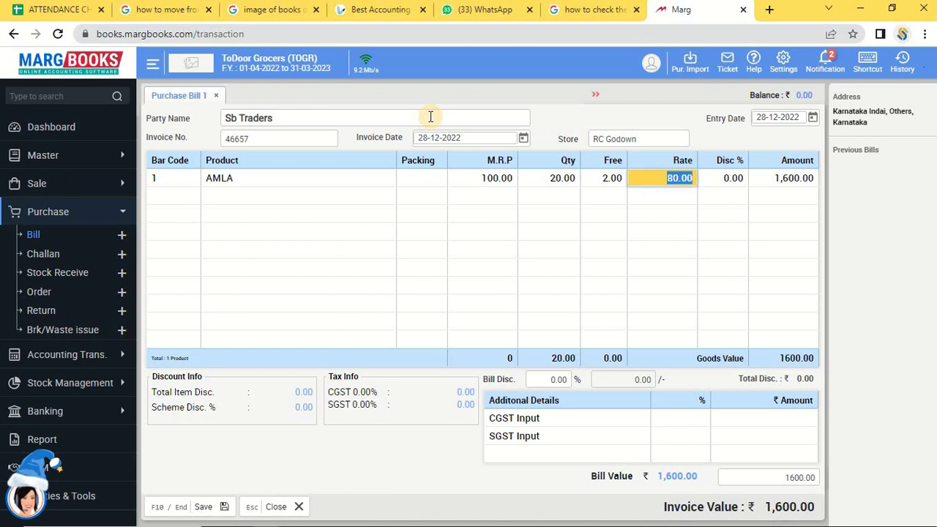
key("Return")
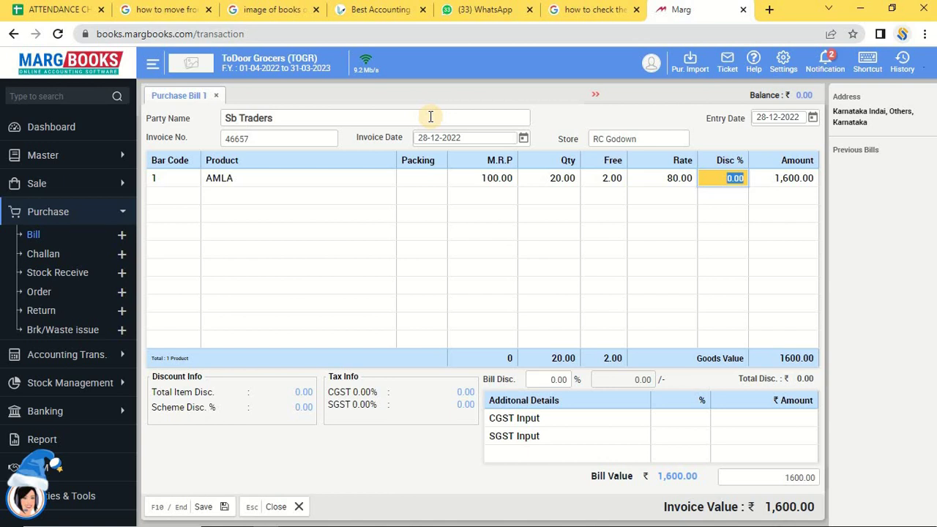
type("4")
key("Return")
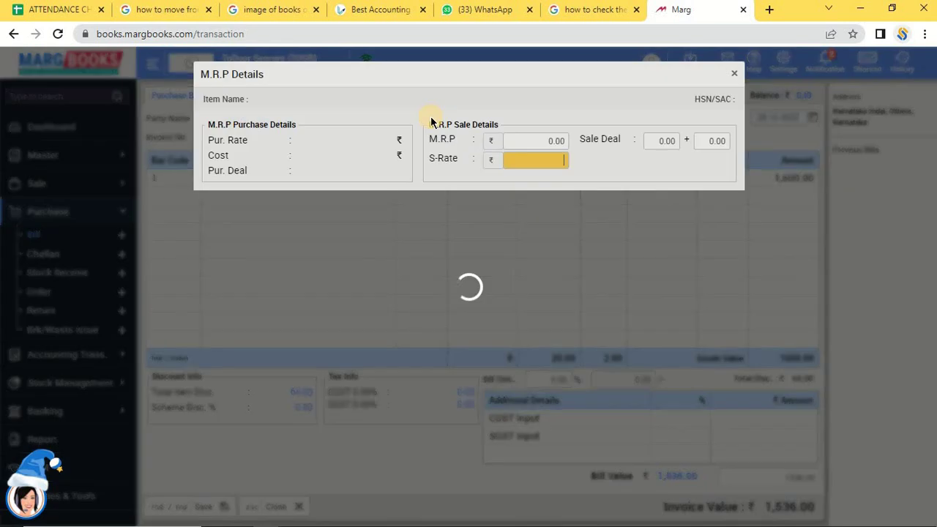
Enter a 12 + 1 sale deal for AMLA in M.R.P Details.
key("Return")
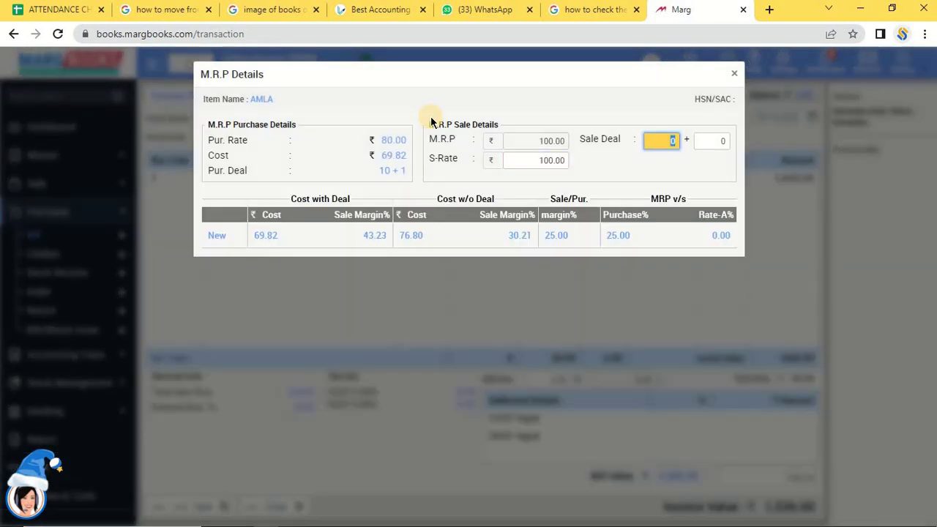
key("Return")
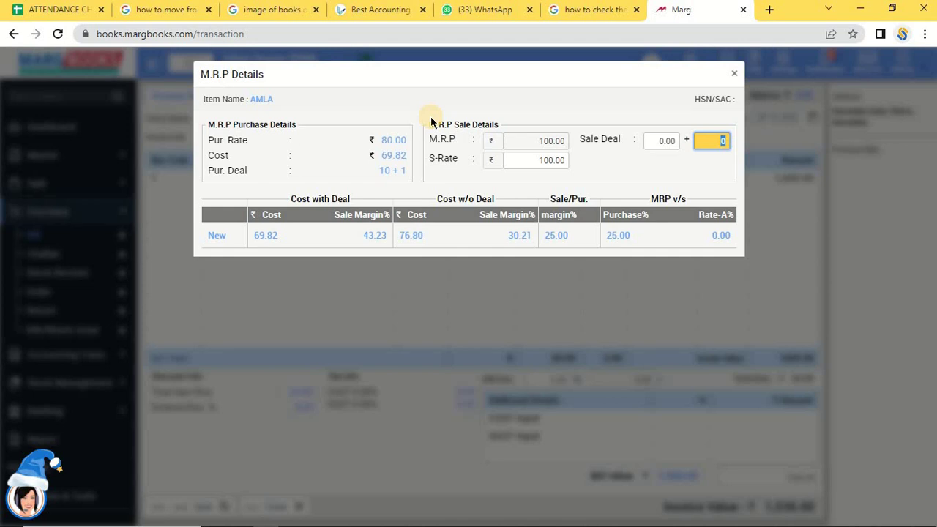
left_click(661, 141)
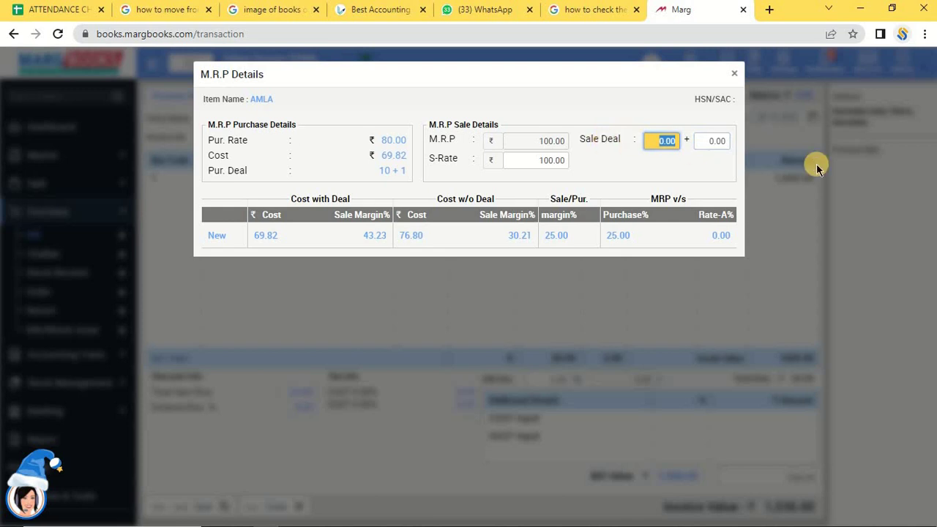
type("12")
key("Tab")
type("1")
key("Tab")
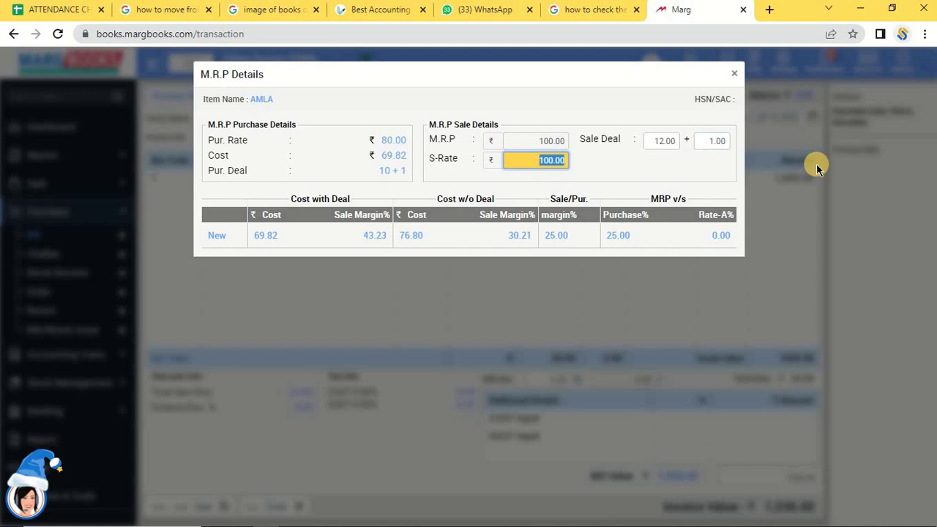
Set AMLA's sale rate to 100, clear the sale margin fields and return to the bill.
type("9")
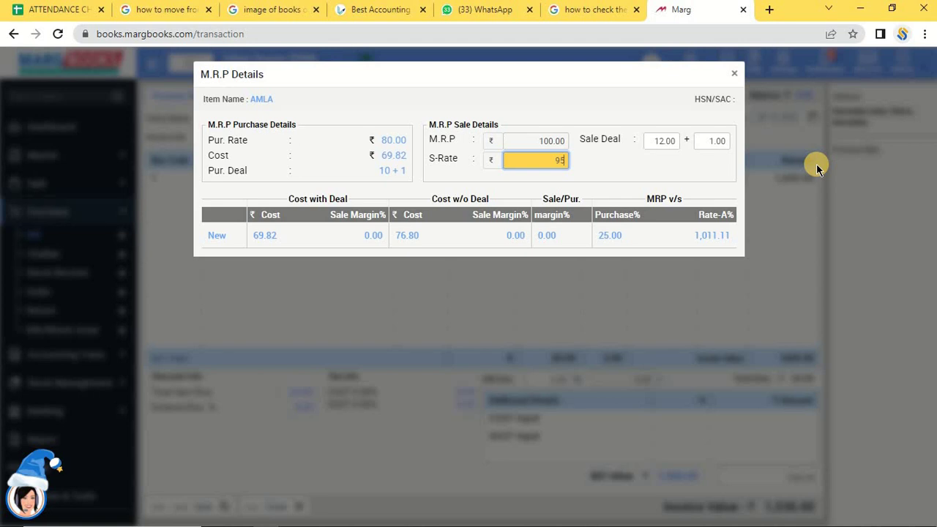
type("5")
key("BackSpace")
type("1")
key("BackSpace")
key("BackSpace")
type("100")
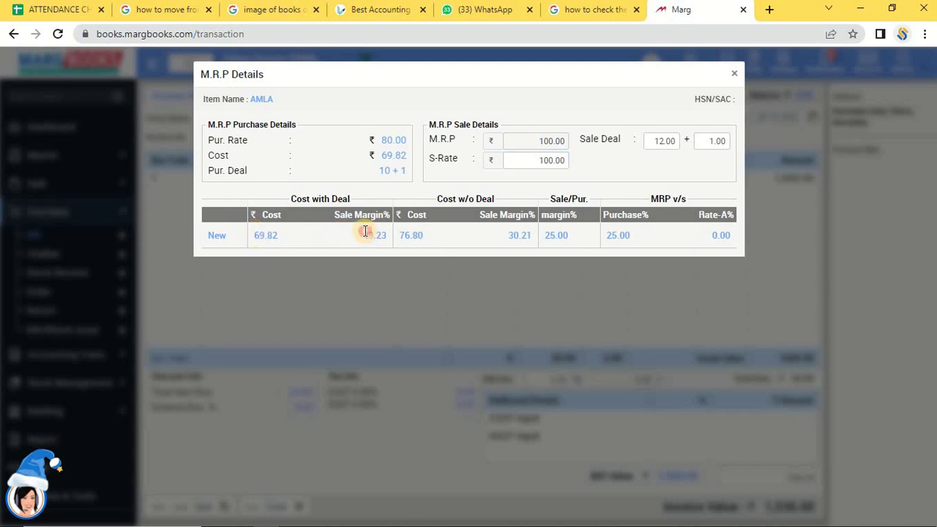
left_click_drag(364, 232, 375, 235)
left_click(411, 235)
left_click_drag(522, 236, 510, 235)
left_click(570, 236)
left_click(541, 156)
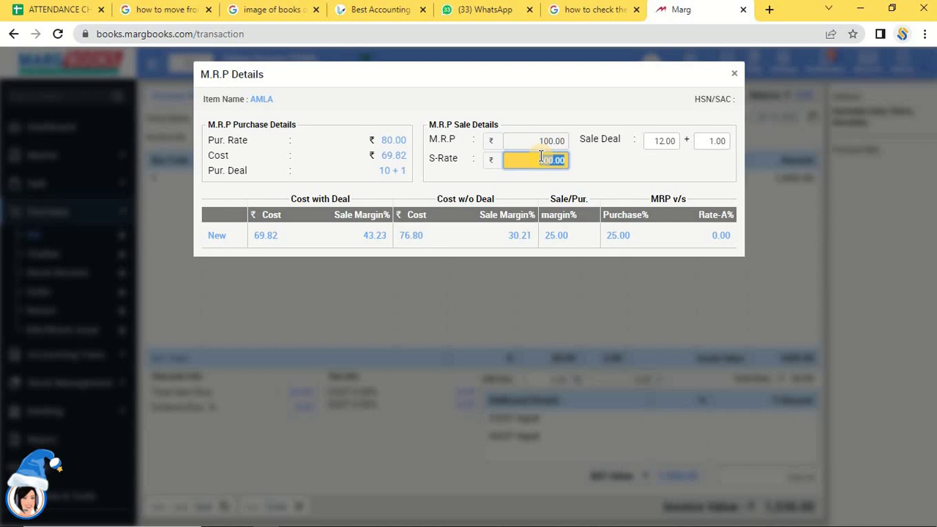
key("Return")
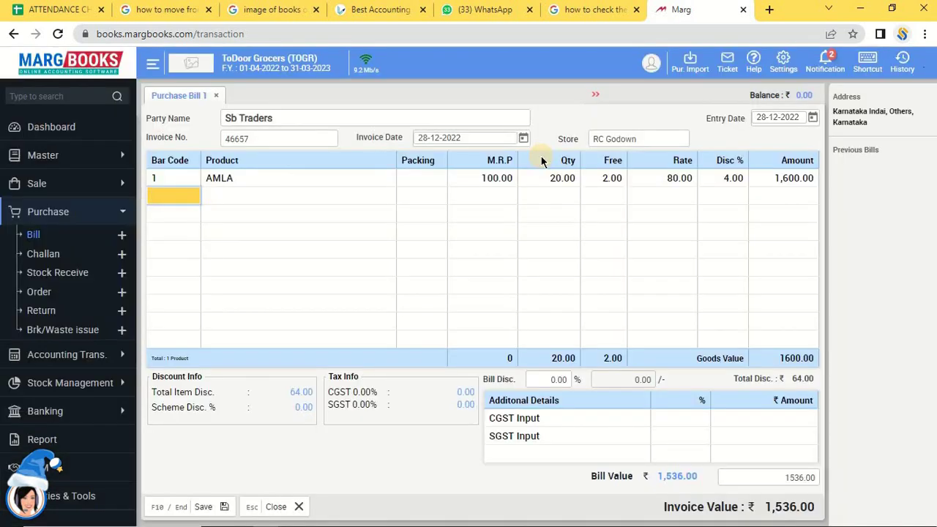
Pick the Amrutha A2 pasteurized milk from the Select Item list for the next row.
key("Return")
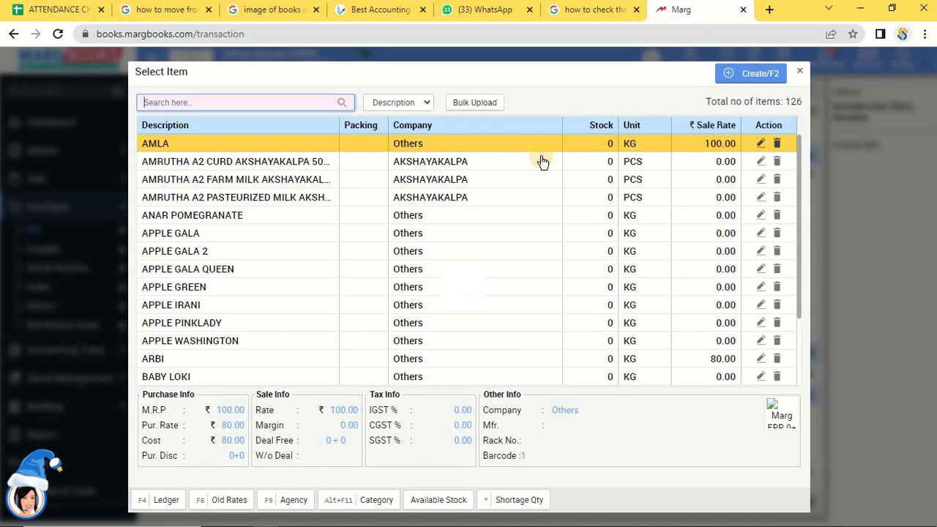
key("Down")
key("Down")
key("Down")
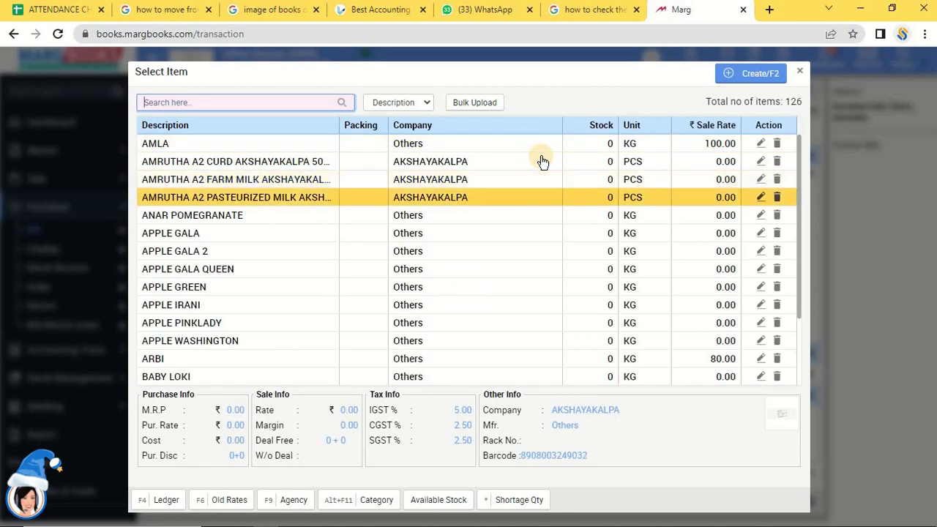
key("Tab")
key("Return")
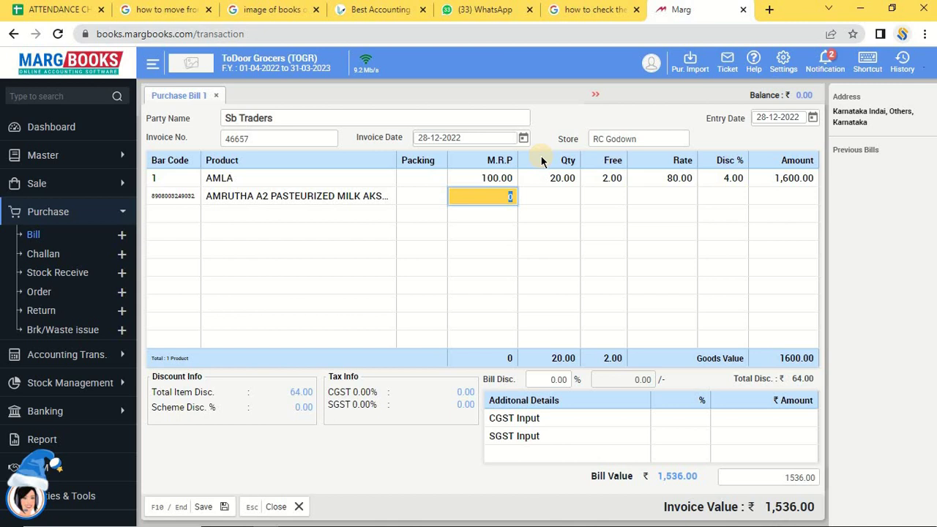
Enter the milk's M.R.P 145, quantity 14, no free units, rate 74 and no discount.
type("145")
key("Return")
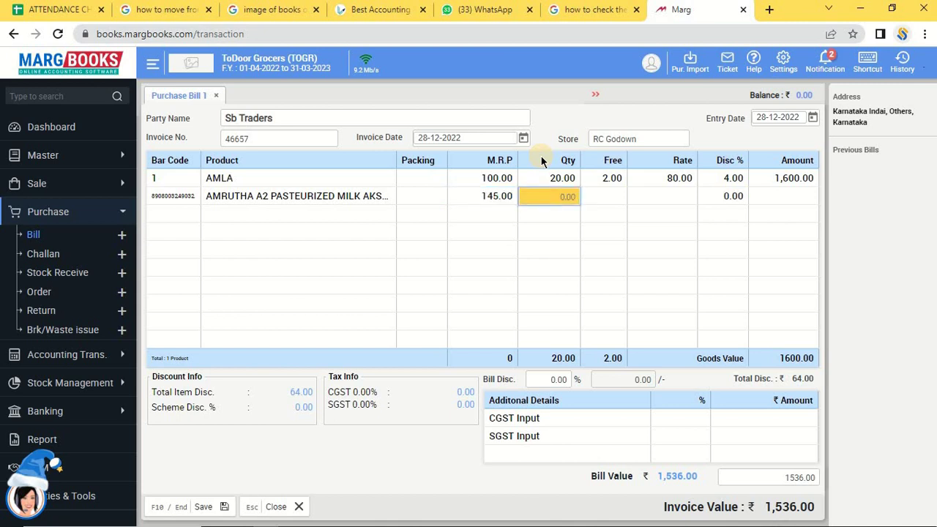
type("14")
key("Return")
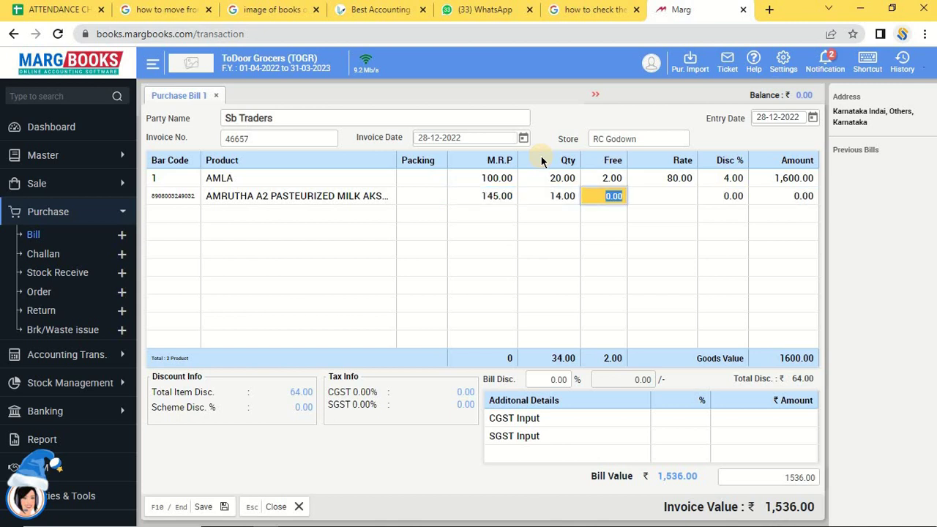
key("Return")
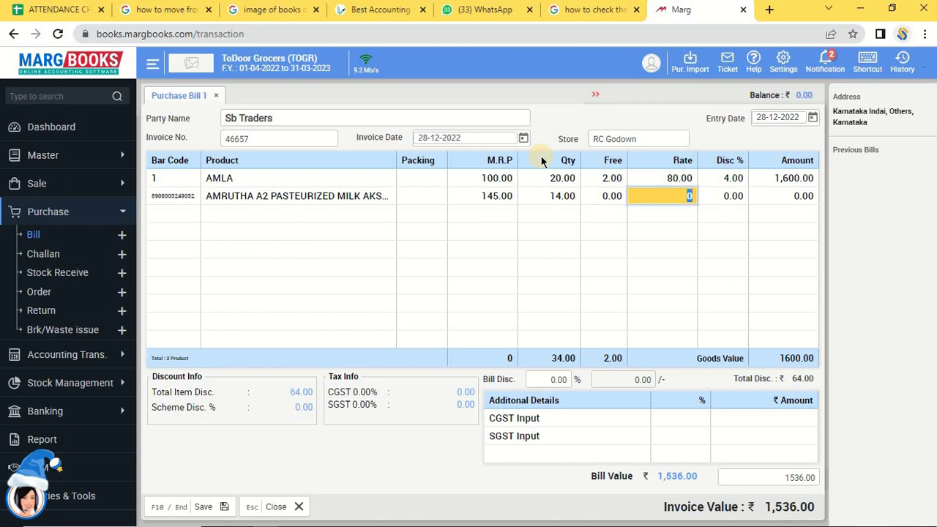
type("74")
key("Return")
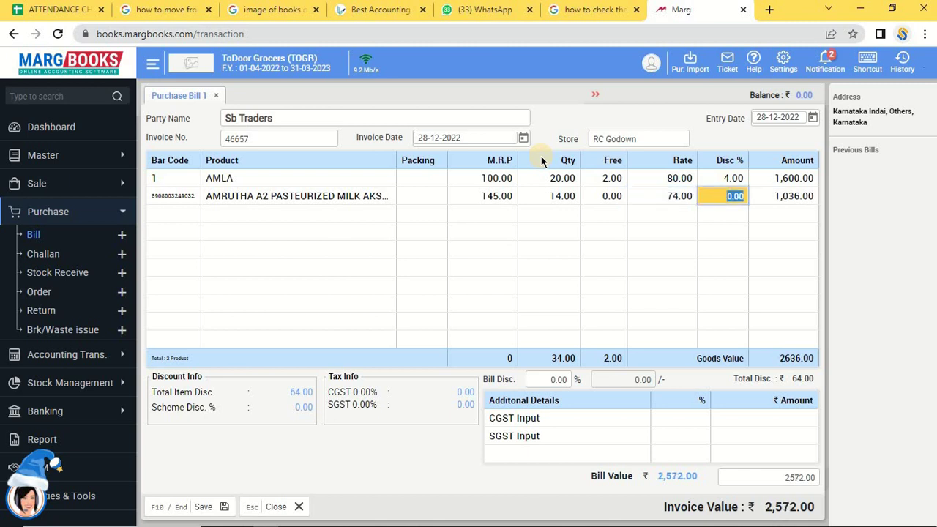
key("Return")
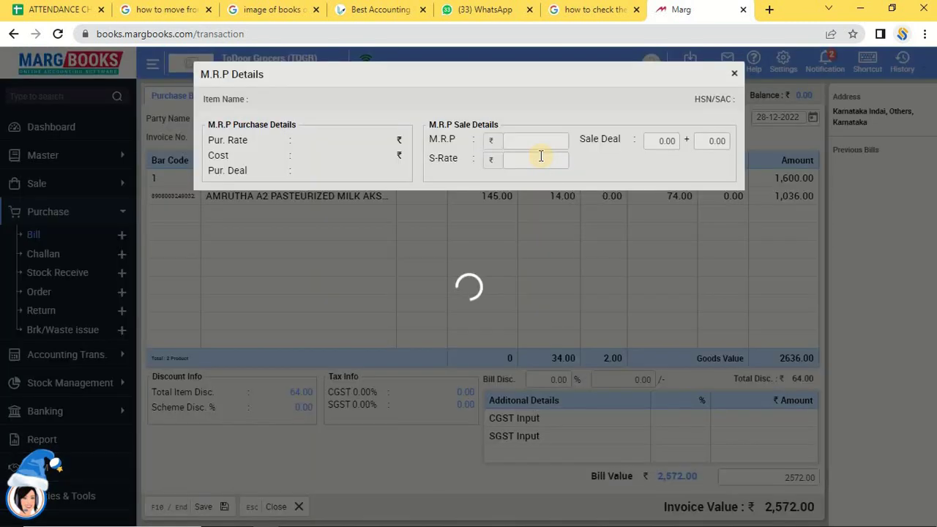
Set the pasteurized milk's sale rate to 140, leaving the sale deal at 0 + 0.
key("Return")
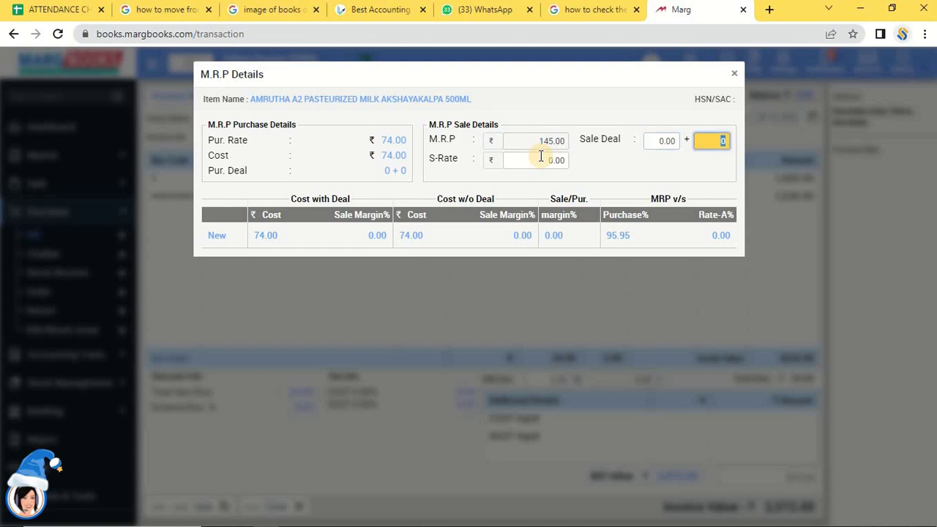
key("Return")
type("140")
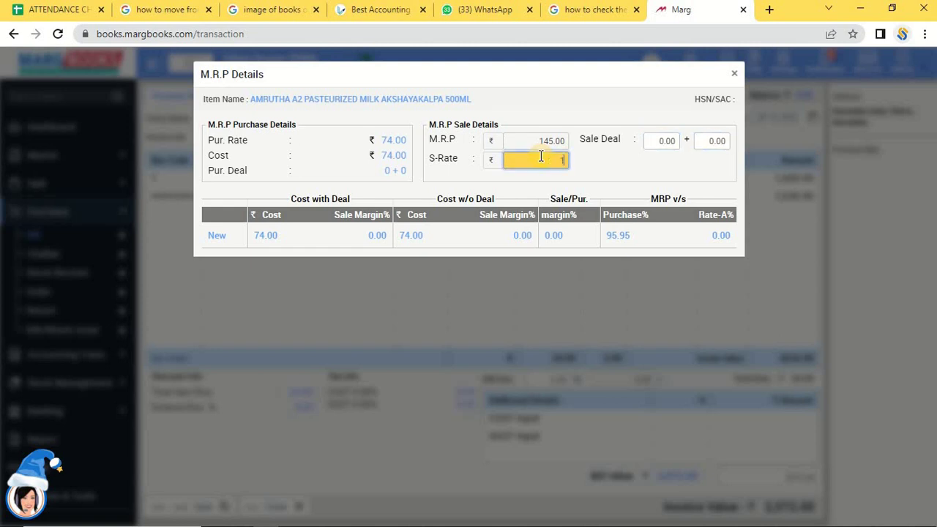
key("Return")
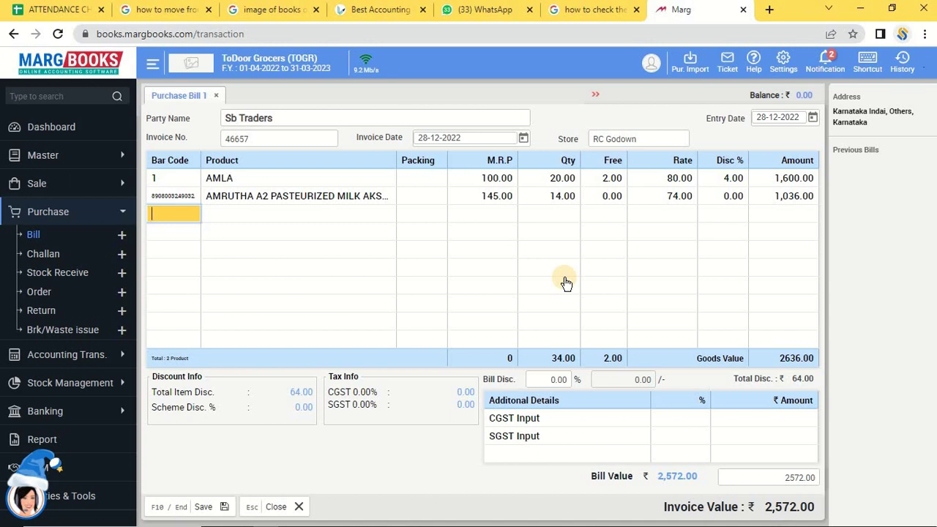
Add APPLE GREEN at M.R.P 150, quantity 52, no free units, rate 120 and no discount.
key("Return")
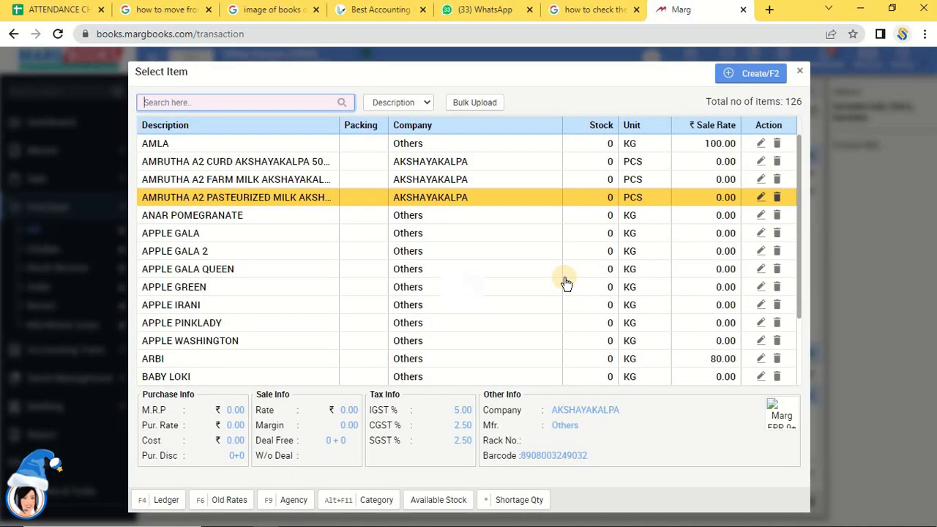
double_click(566, 283)
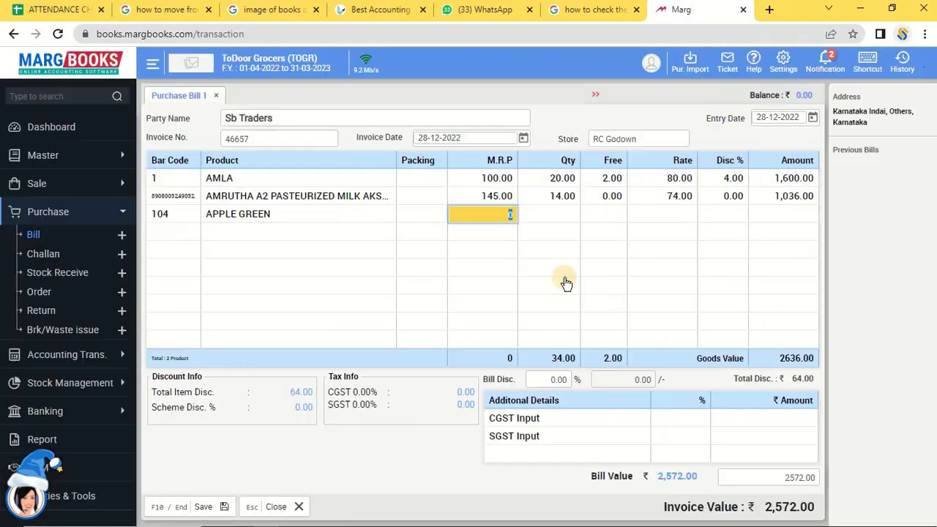
type("150")
key("Return")
type("52")
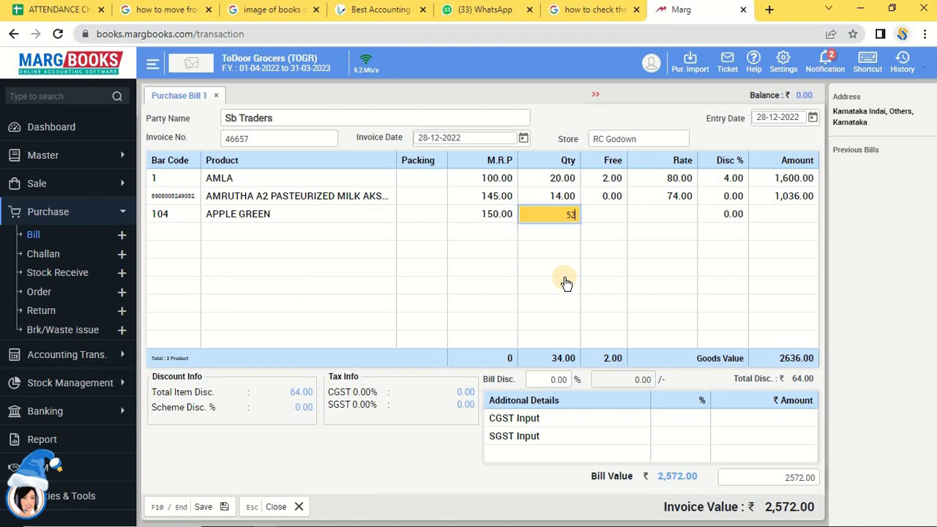
key("Return")
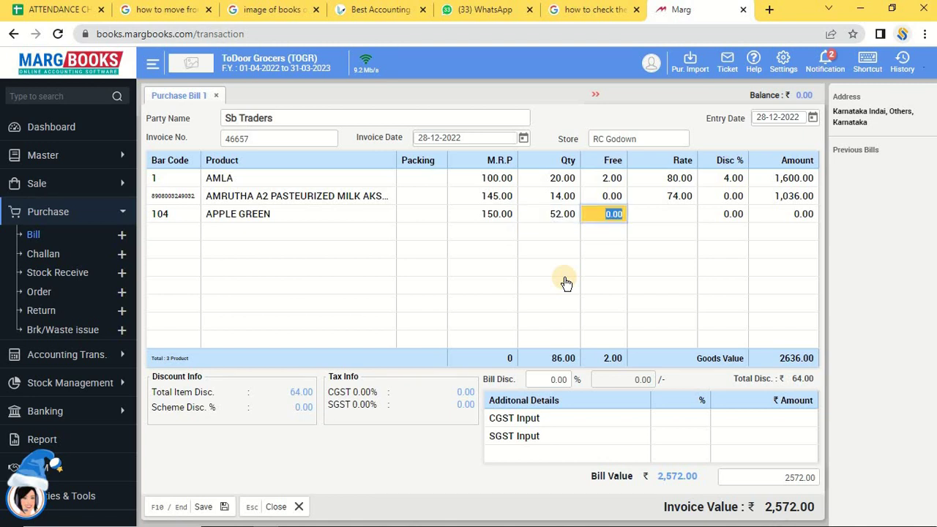
key("Return")
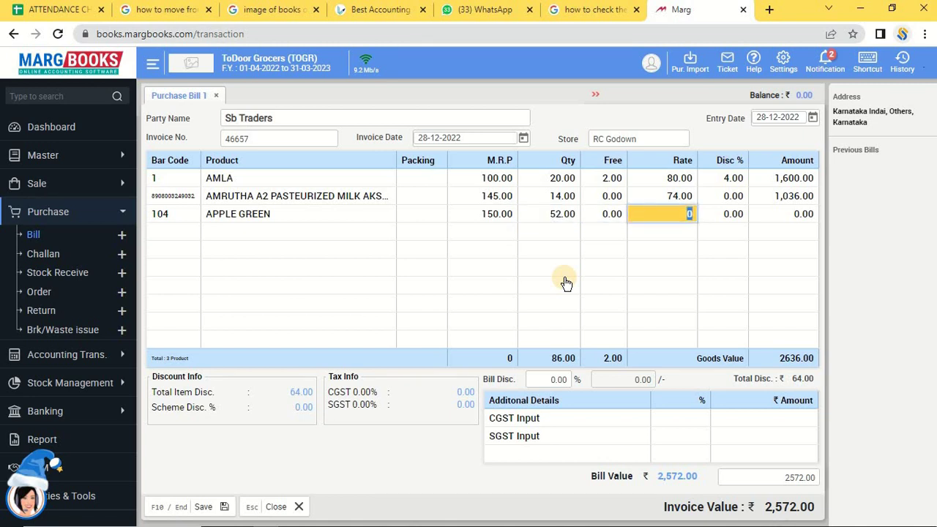
type("120")
key("Return")
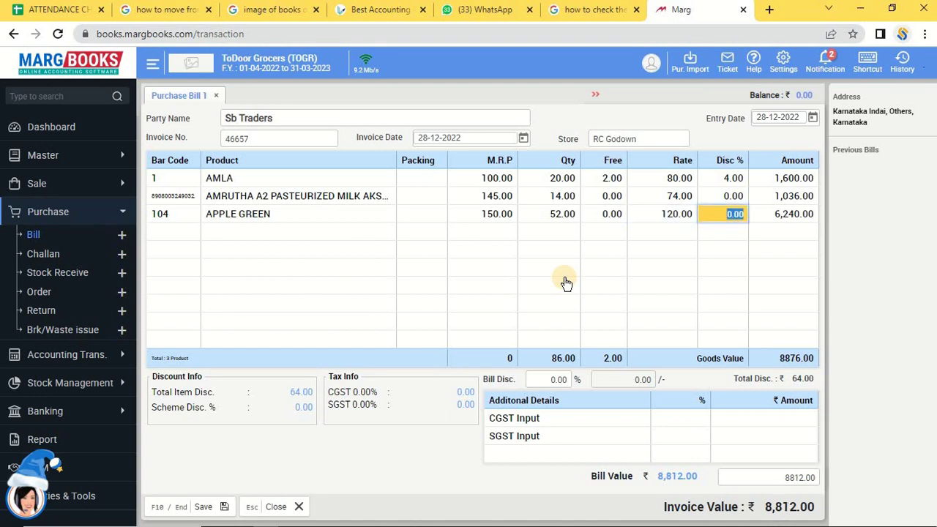
key("Return")
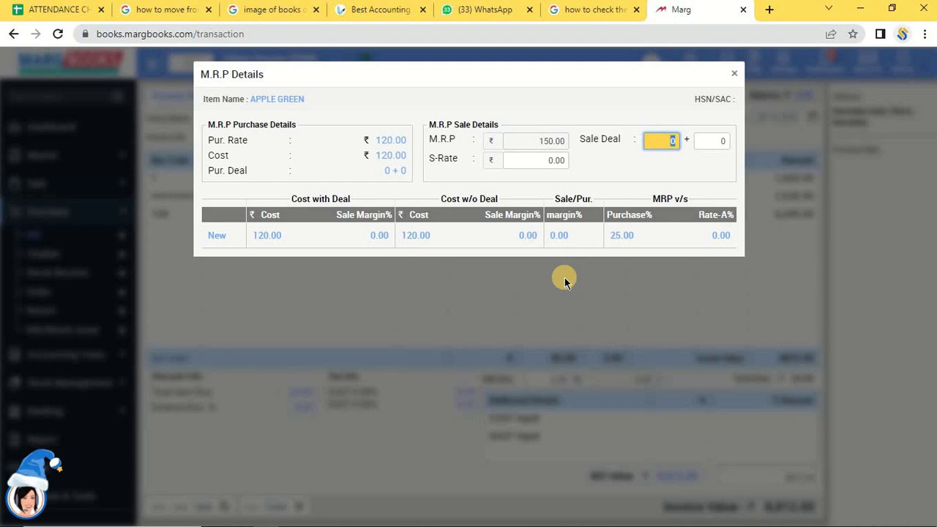
Enter APPLE GREEN's sale rate in M.R.P Details, keeping the sale deal at 0 + 0.
key("Return")
key("Return")
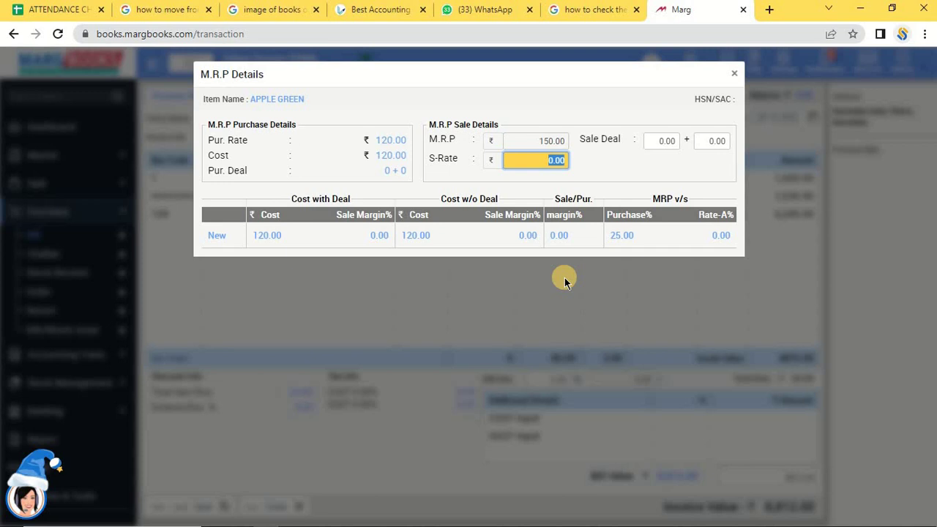
key("BackSpace")
type("120")
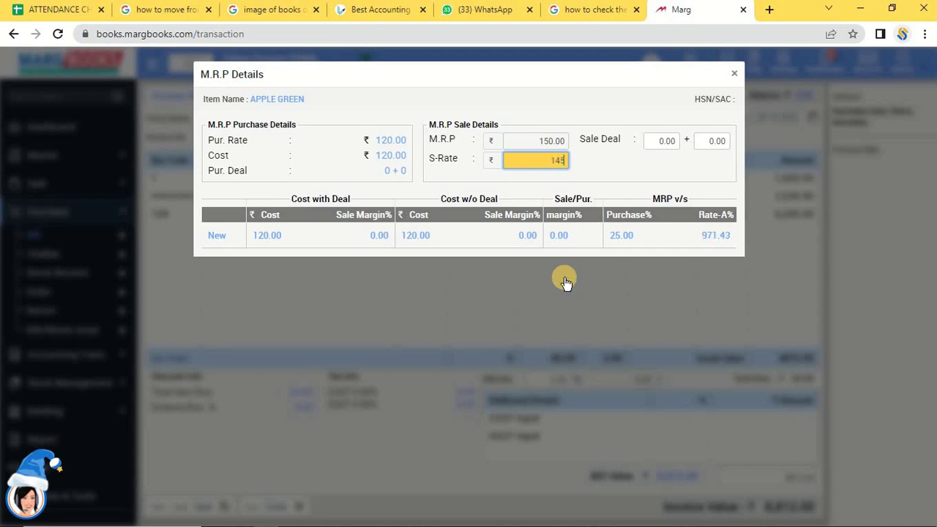
key("Return")
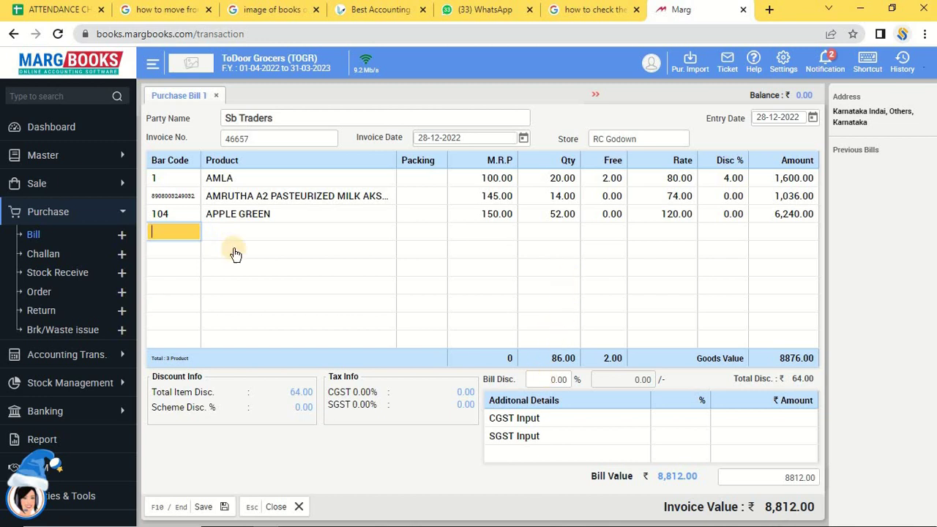
Apply a 10% bill discount, bringing the invoice to 7,931, and save the purchase bill.
left_click(540, 380)
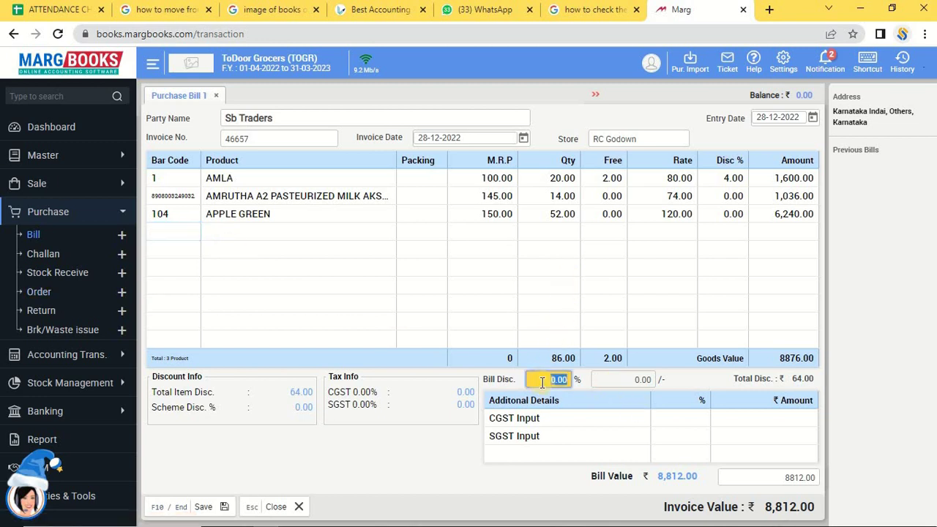
left_click(636, 384)
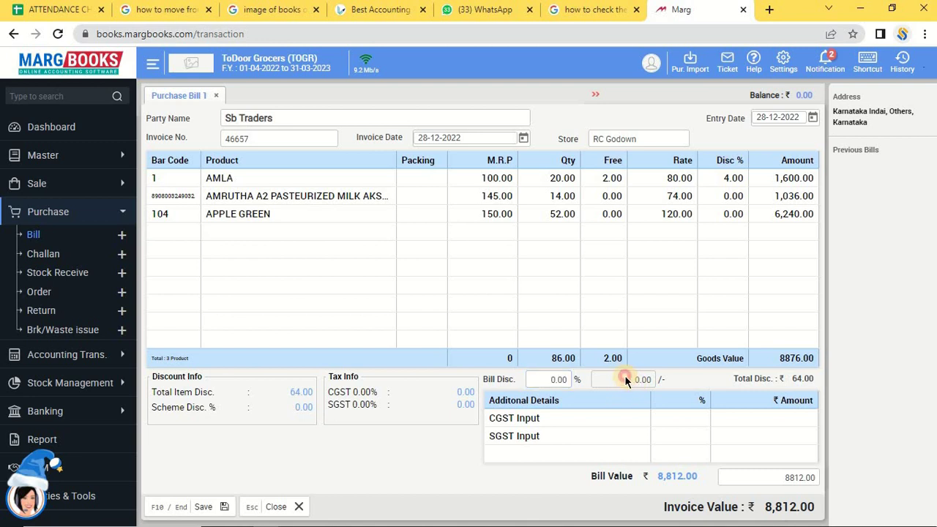
left_click(537, 378)
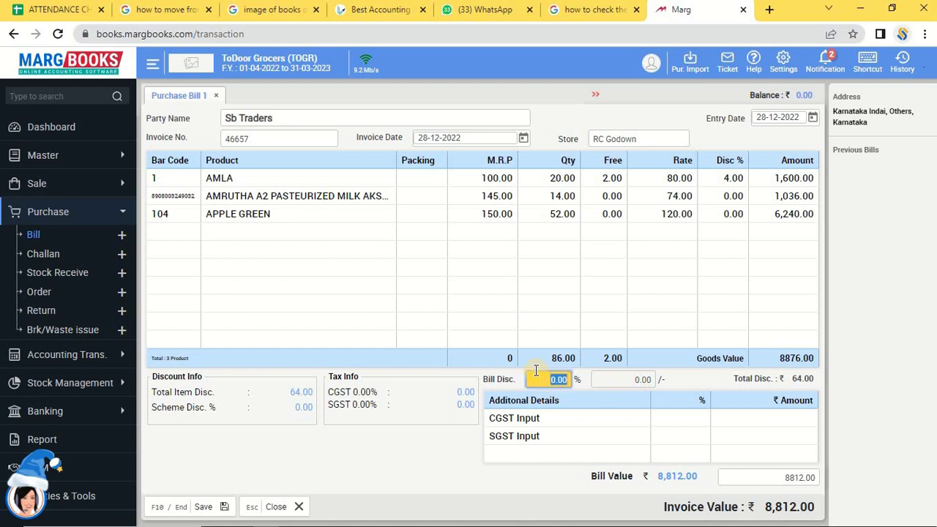
type("10")
key("Return")
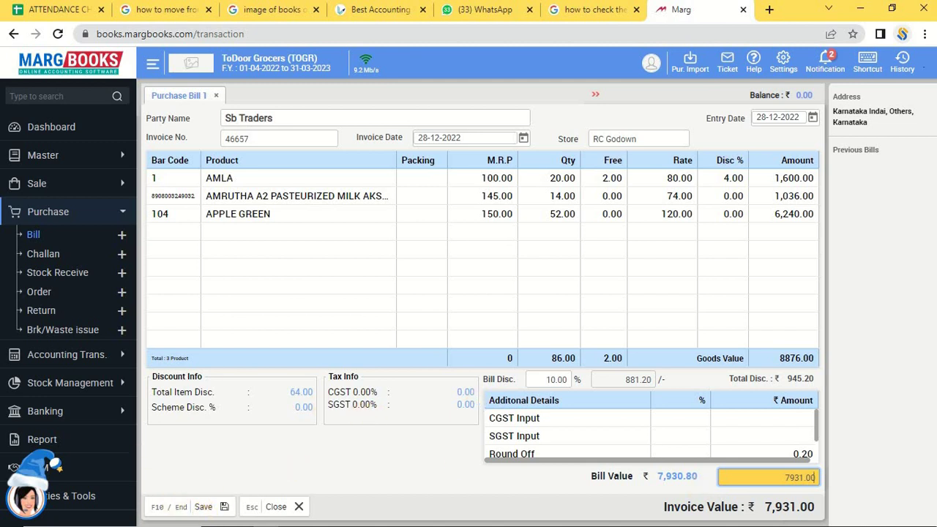
left_click(207, 510)
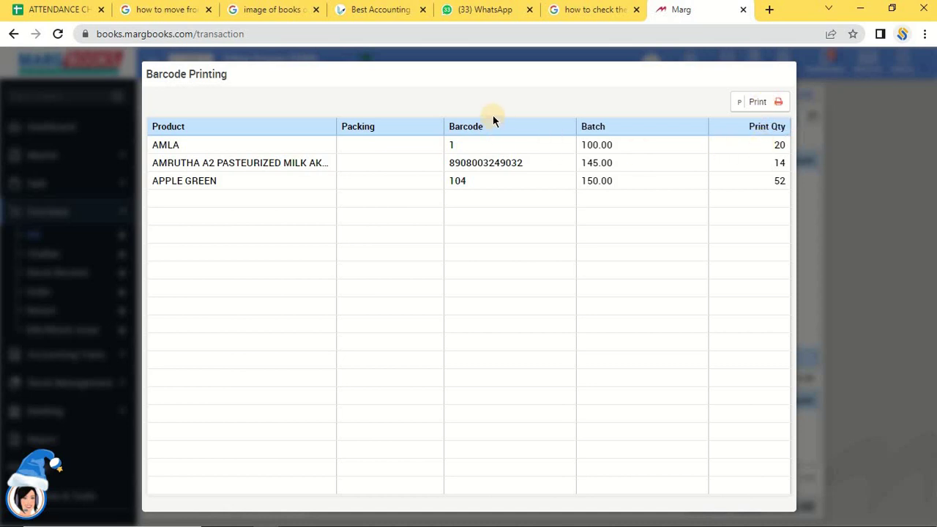
Close the Barcode Printing window without printing.
key("Escape")
left_click(450, 151)
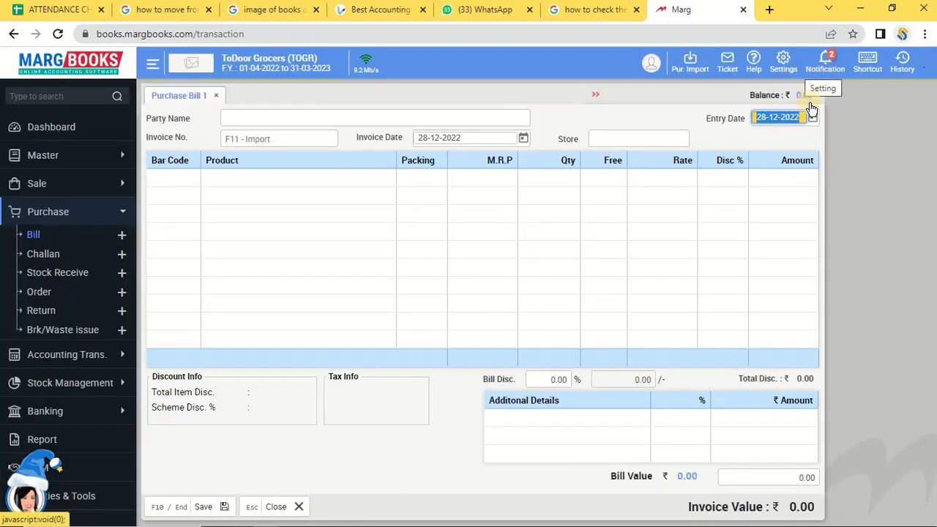
List this month's purchase bills and reopen Sb Traders invoice 46657 for editing.
key("Escape")
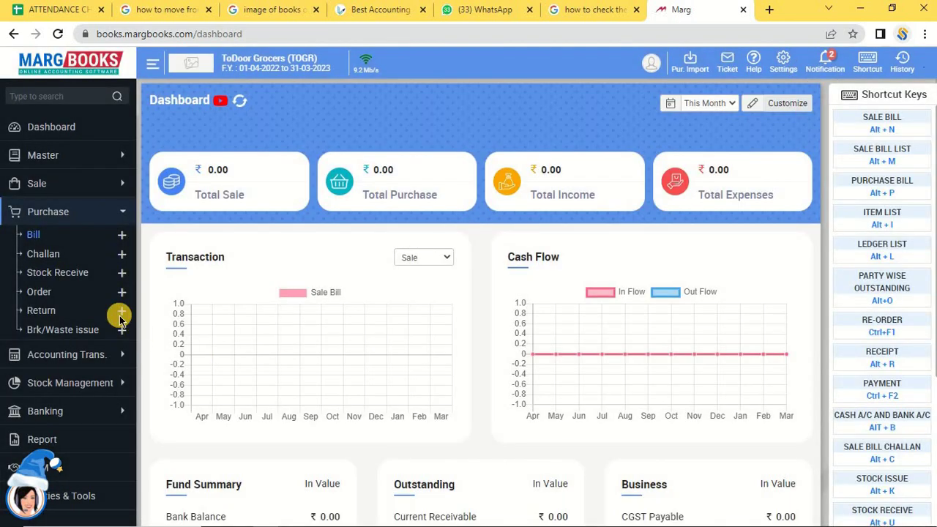
left_click(33, 236)
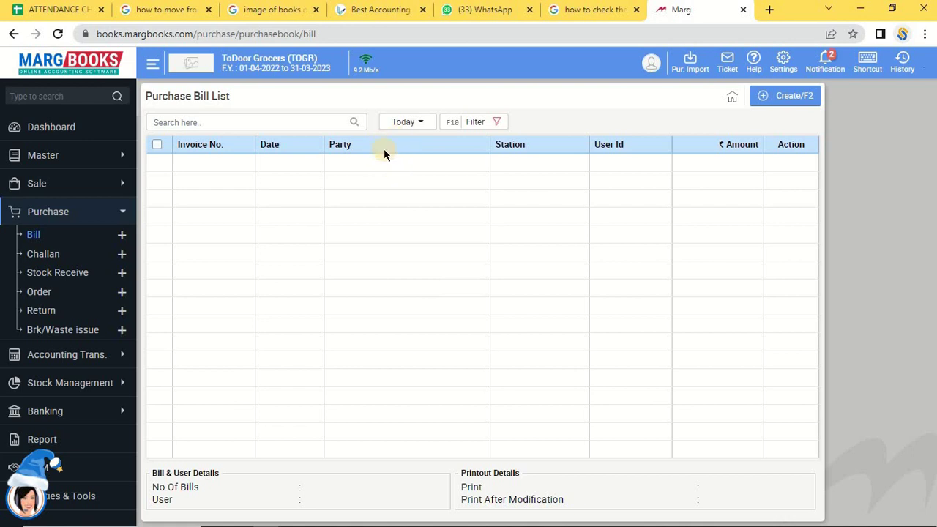
left_click(418, 128)
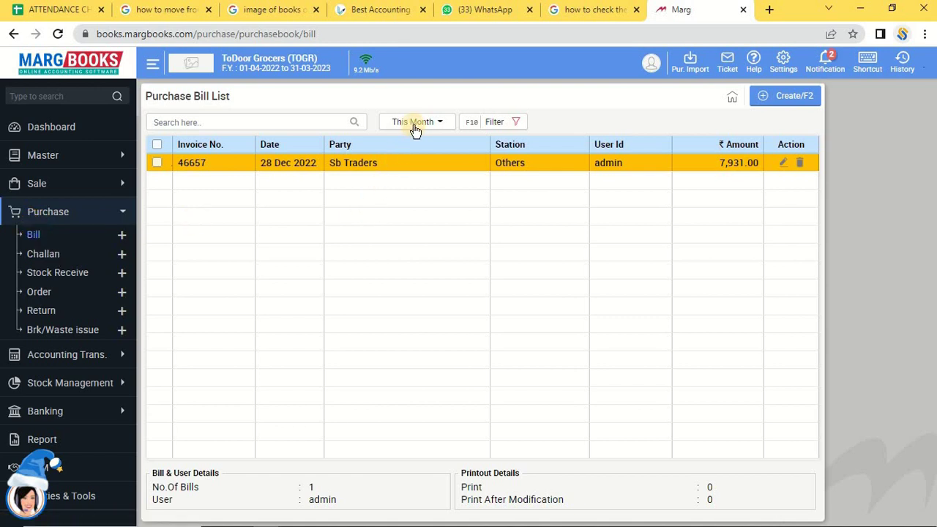
left_click(786, 168)
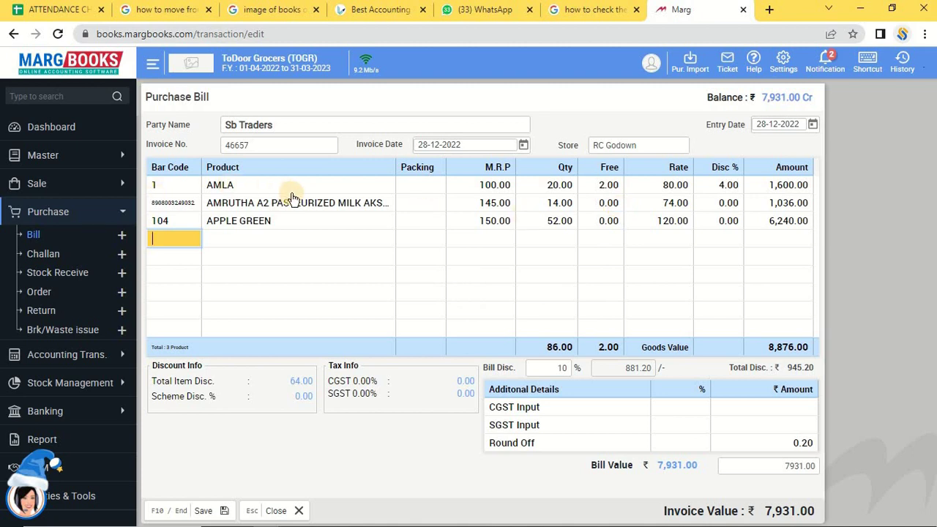
Change AMLA's quantity on bill 46657 to 50, keeping its free units, rate and discount.
left_click(545, 185)
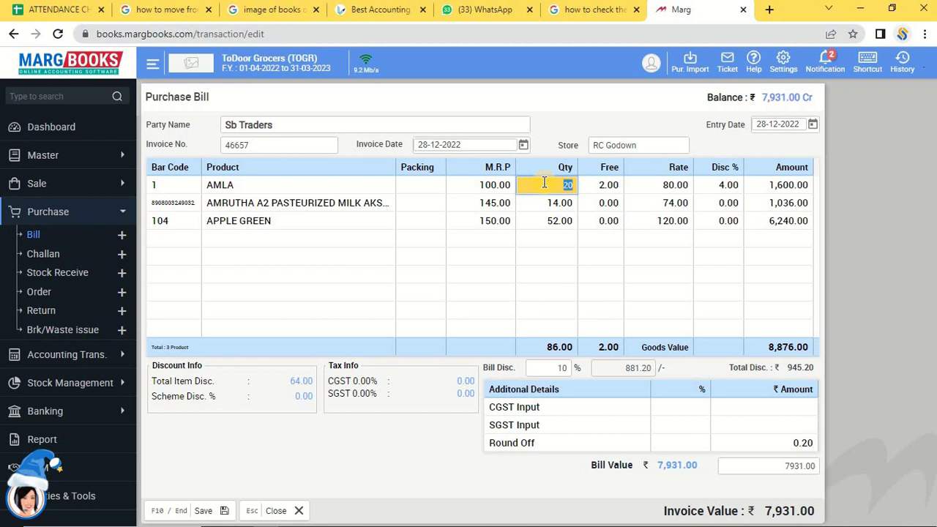
key("Return")
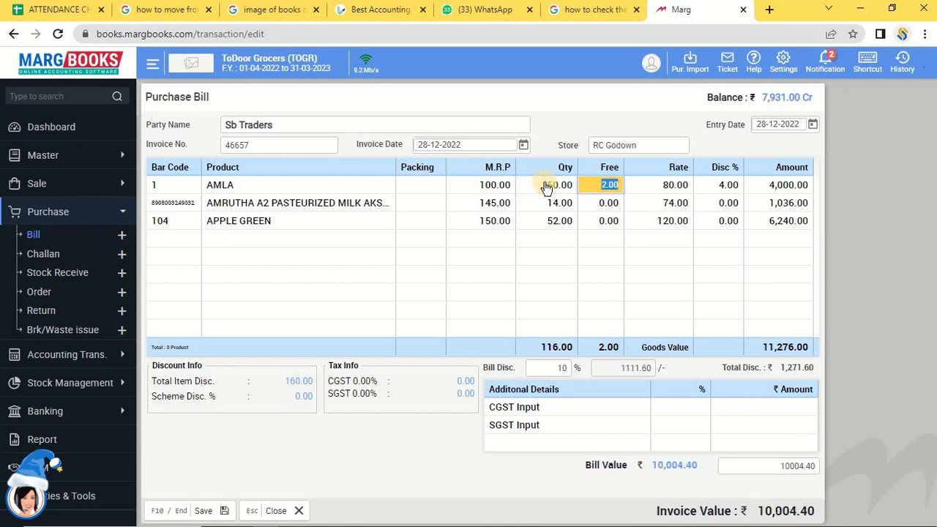
key("Return")
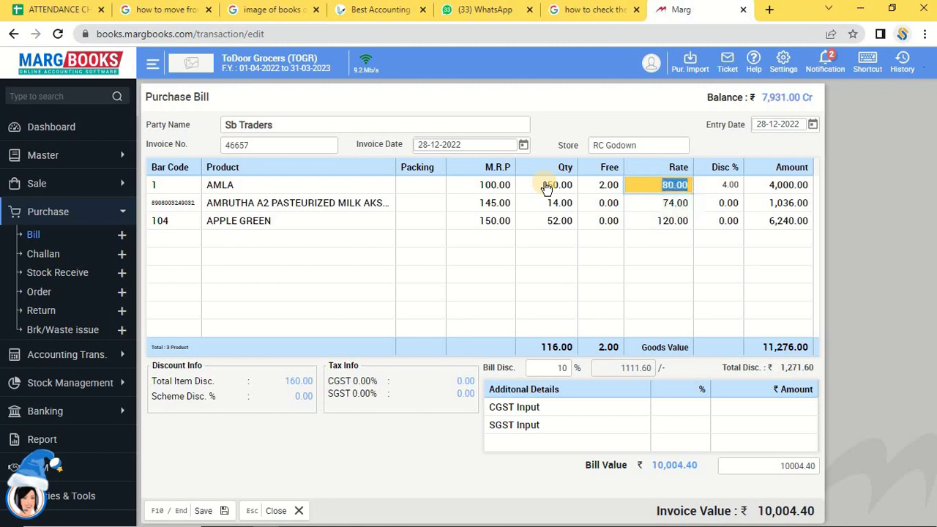
key("Return")
key("Return")
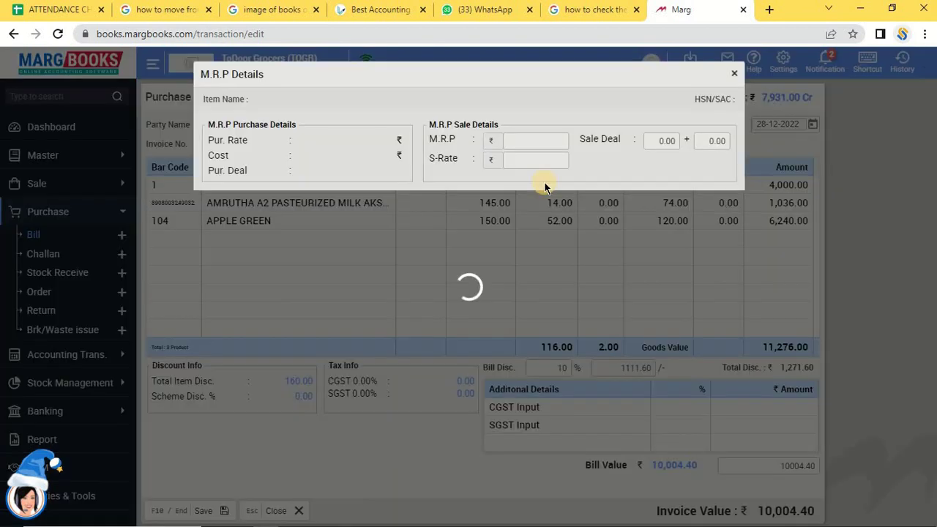
Clear AMLA's sale deal to 0 + 0 in M.R.P Details, keeping sale rate 100.
key("Return")
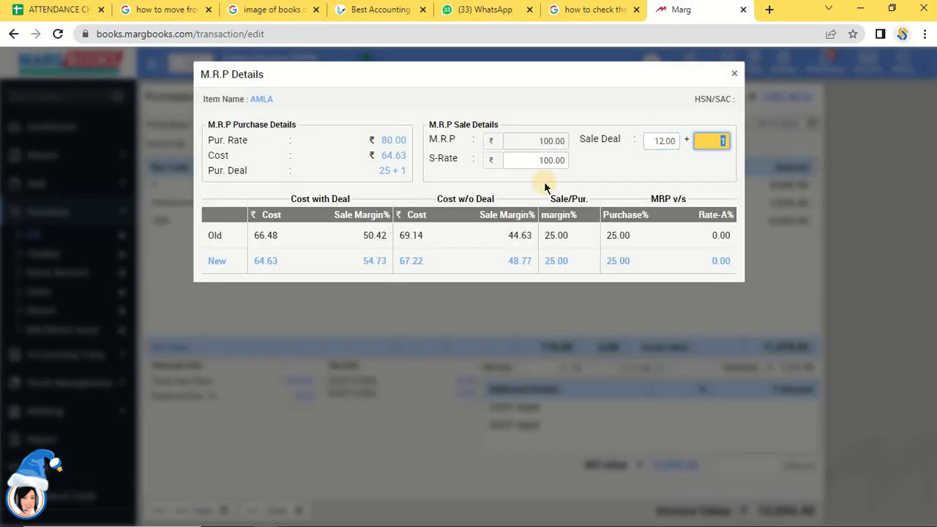
key("Return")
left_click(666, 136)
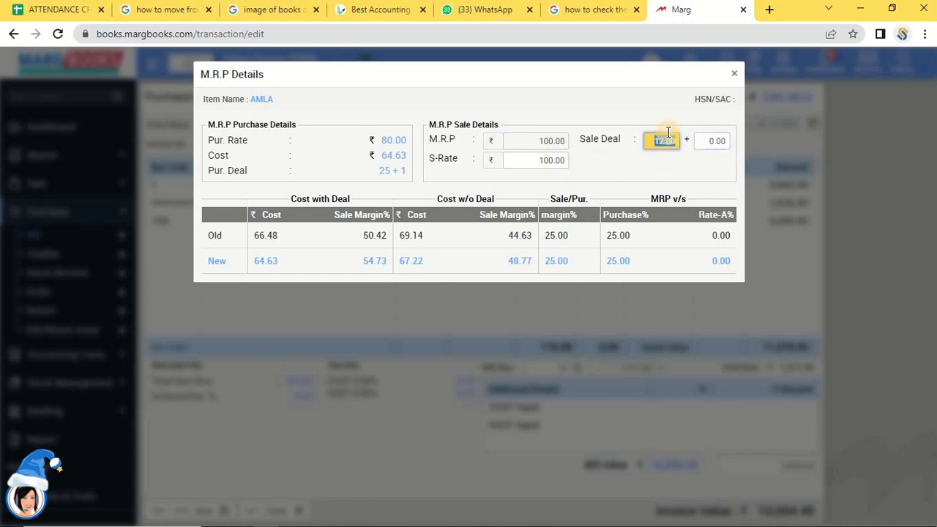
key("BackSpace")
key("Return")
key("Return")
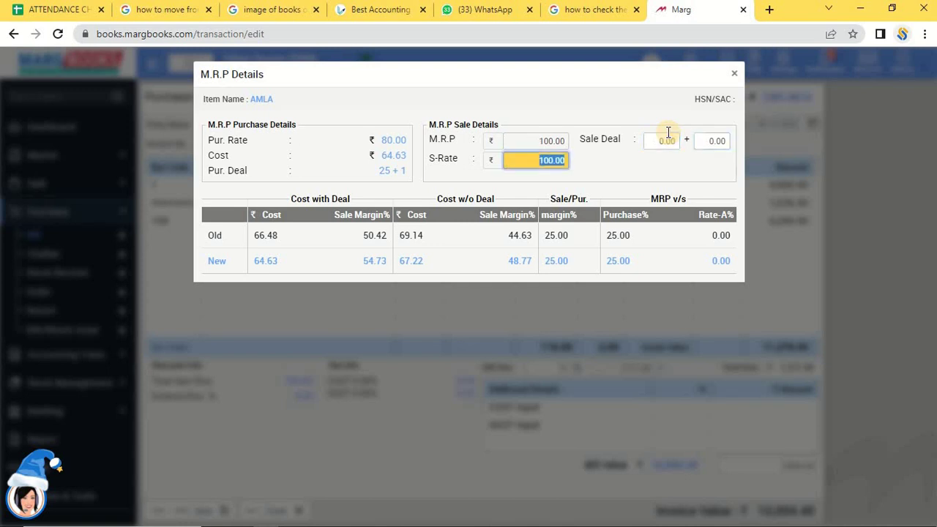
key("Return")
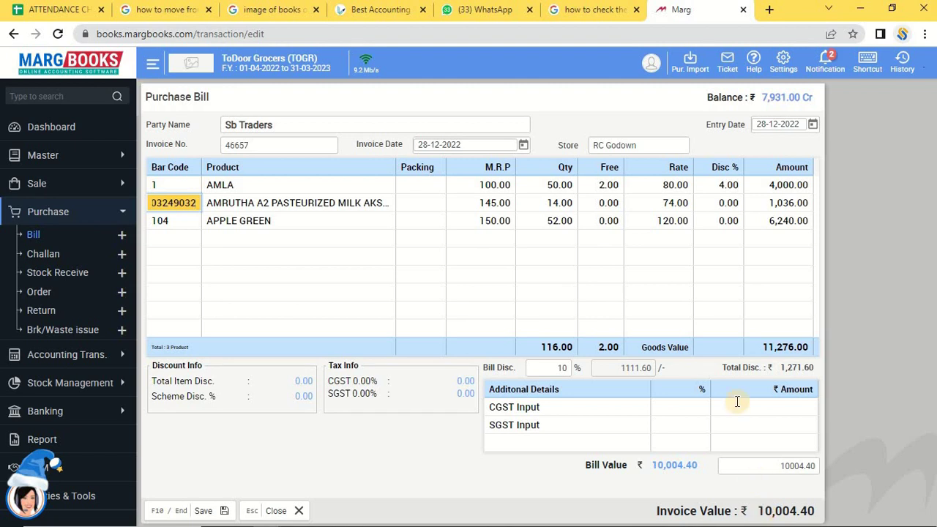
Save bill 46657, keep the 1 Label (75 x 43 mm) barcode format, and select AMLA's print quantity.
left_click(202, 513)
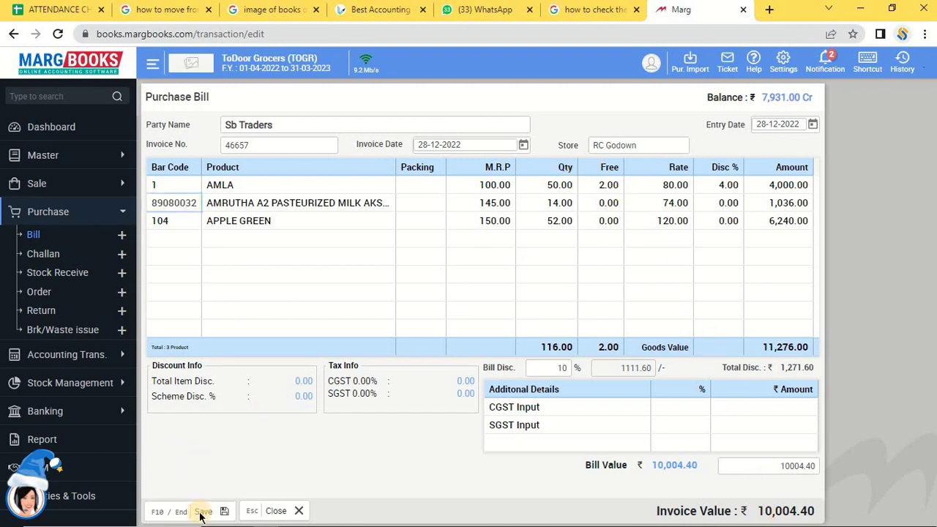
left_click(202, 513)
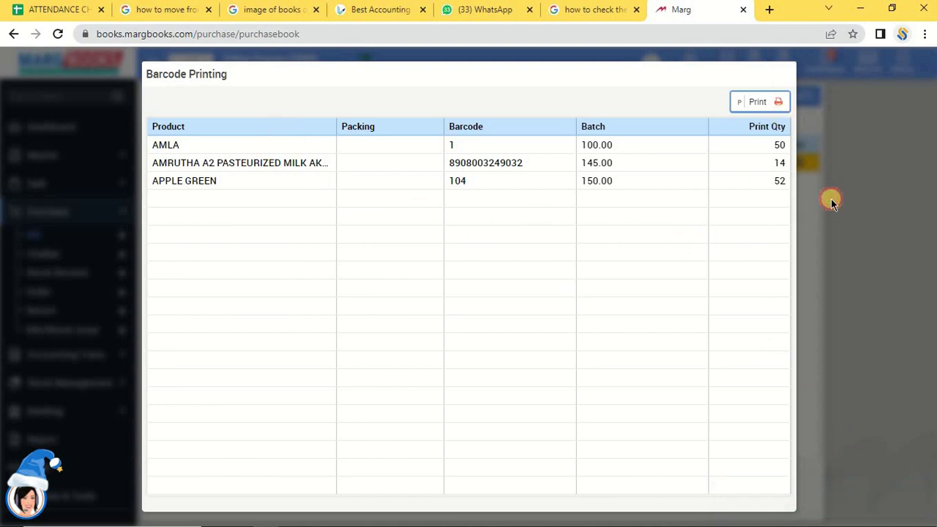
left_click(759, 102)
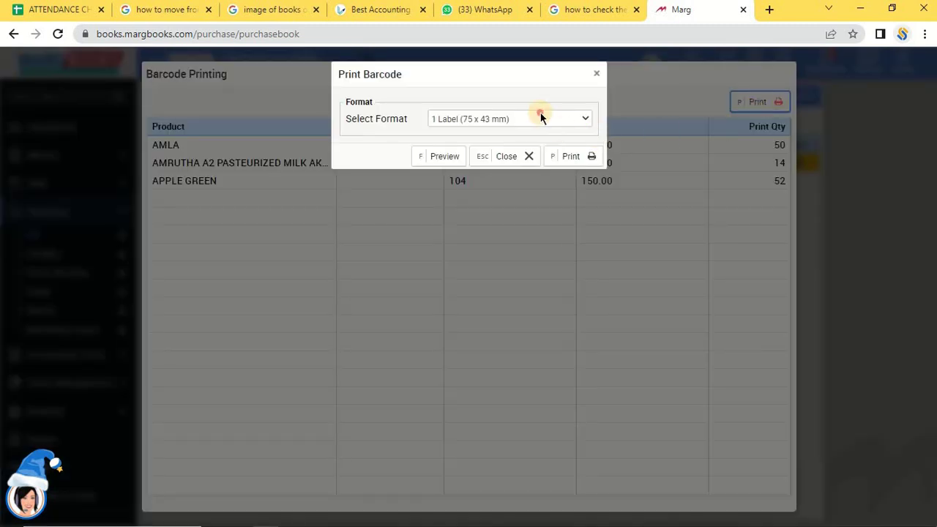
left_click(540, 119)
left_click(540, 118)
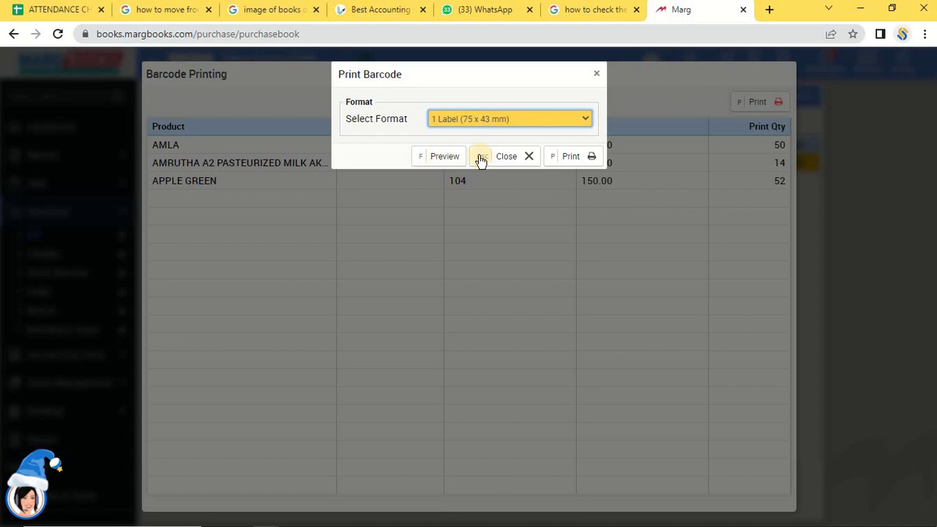
left_click(499, 167)
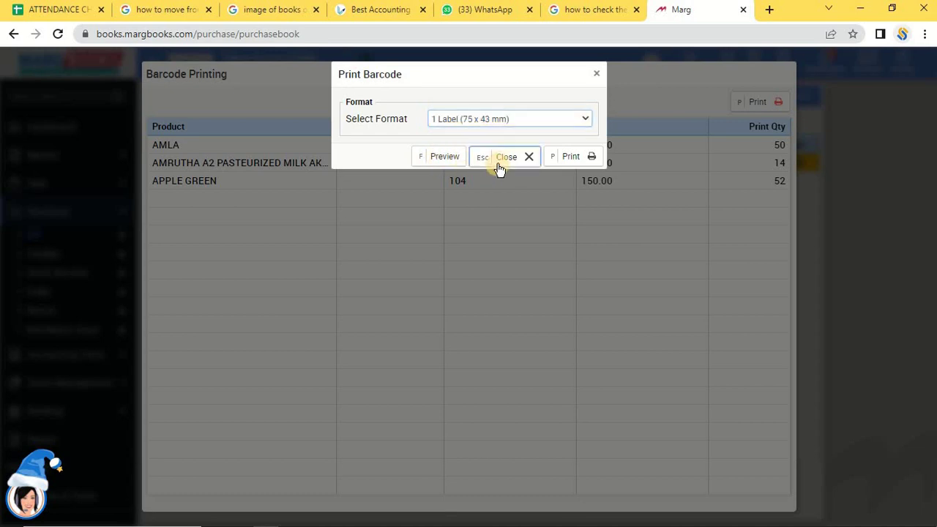
left_click(750, 145)
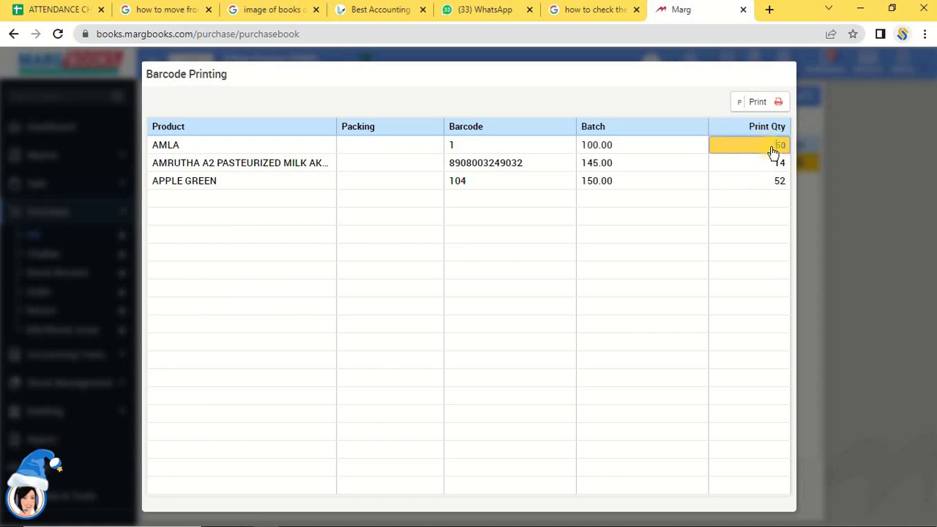
Set barcode print quantities to AMLA 20, APPLE GREEN 0 and AMRUTHA milk 0.
left_click(845, 142)
key("Delete")
type("2")
key("Return")
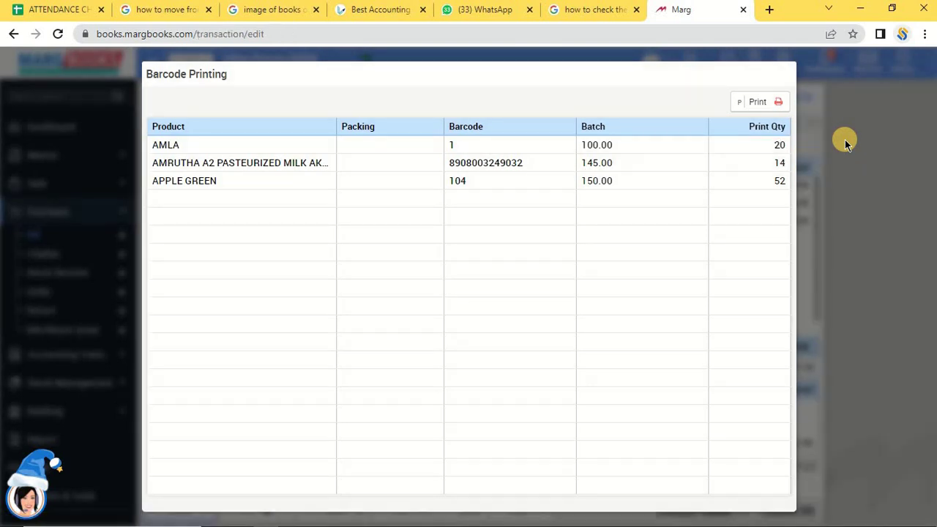
left_click(772, 181)
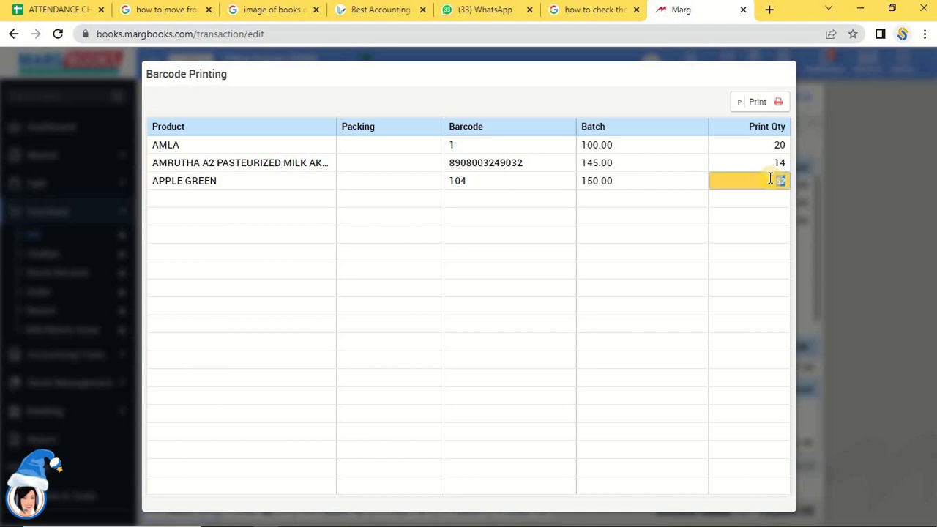
type("0")
left_click(772, 183)
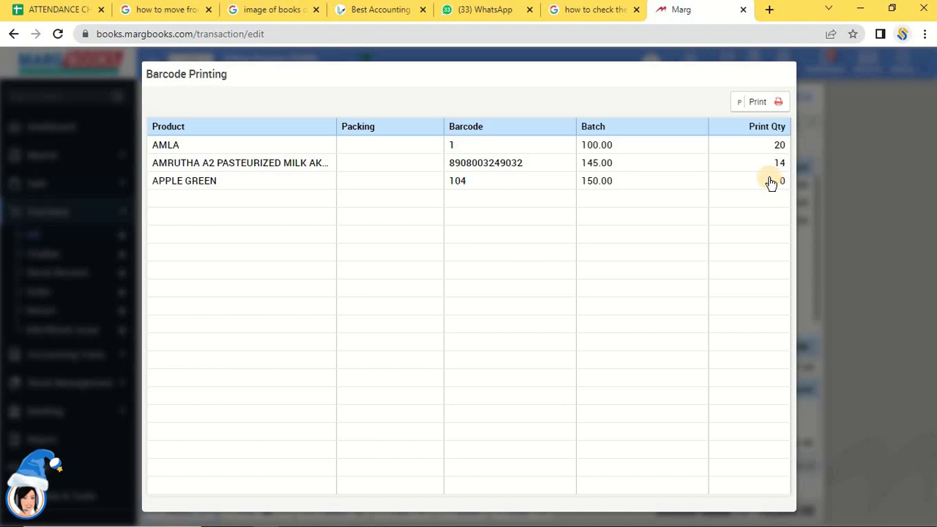
left_click(769, 161)
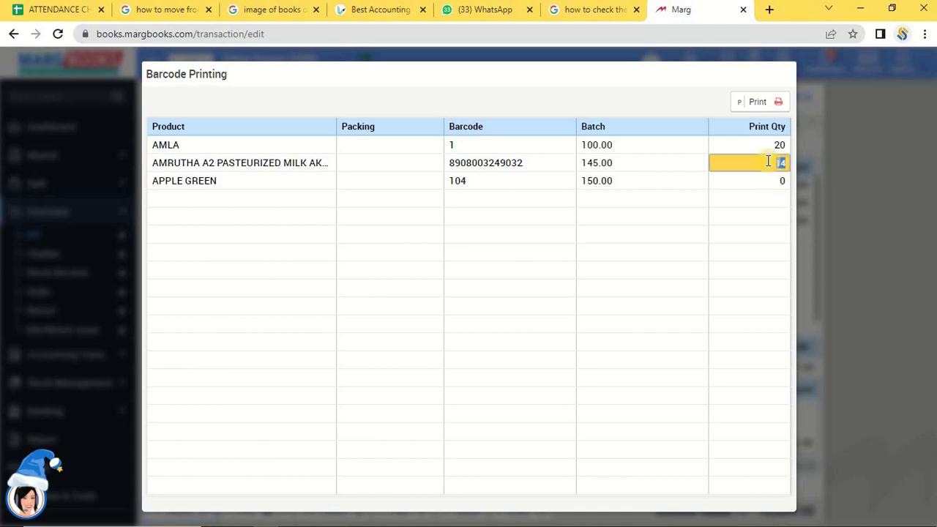
type("0")
key("Return")
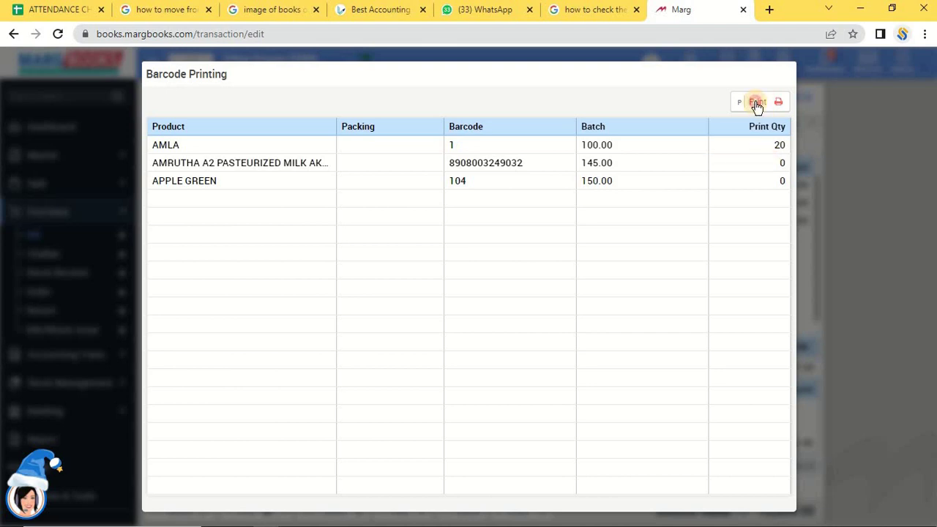
left_click(756, 104)
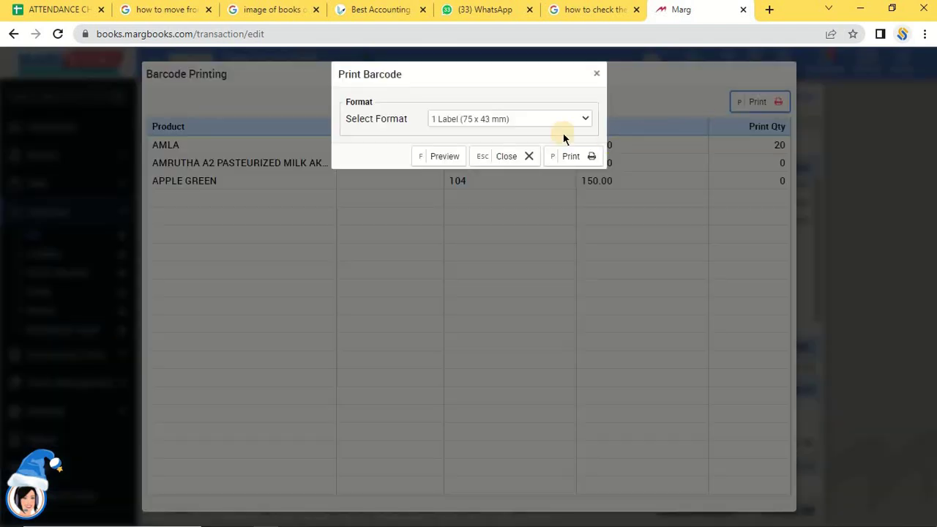
Preview the 20-page AMLA barcode label PDF and inspect the label on page 20.
left_click(439, 156)
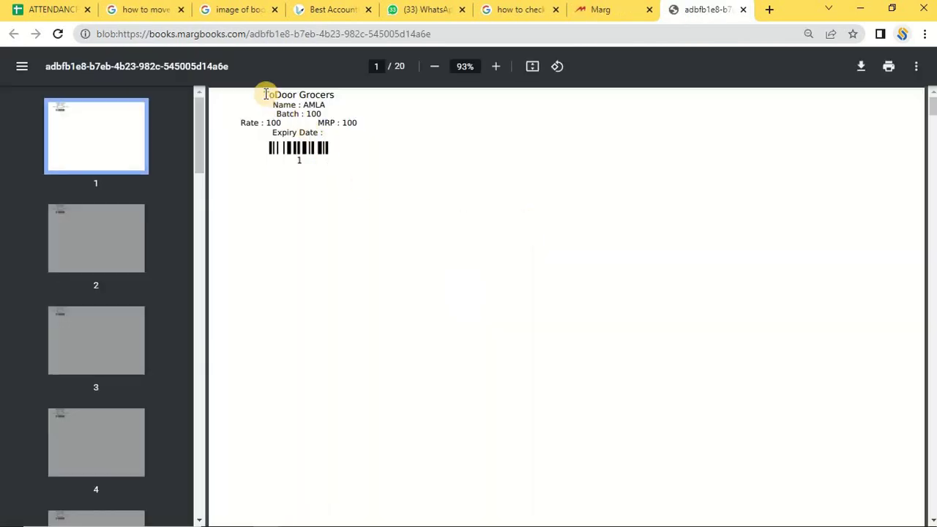
left_click_drag(265, 94, 325, 167)
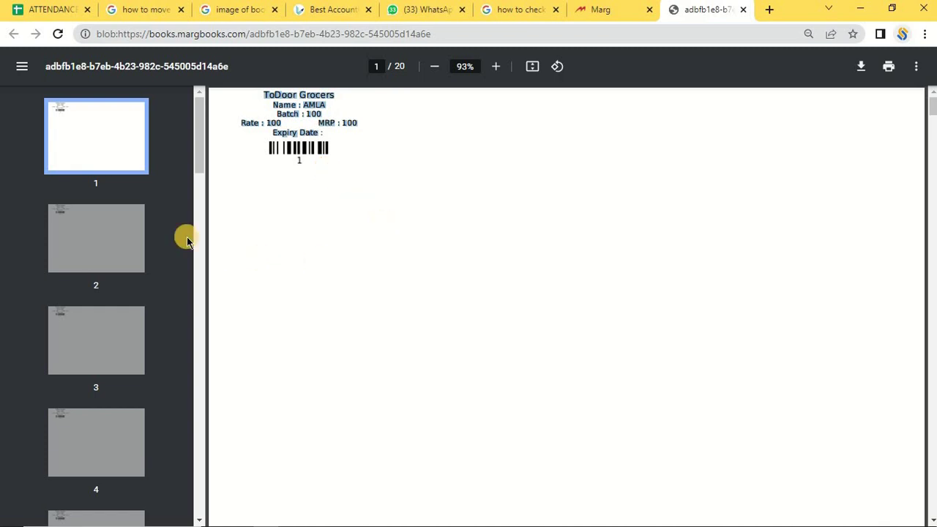
left_click(198, 132)
scroll(163, 496, "down", 5)
scroll(163, 496, "down", 12)
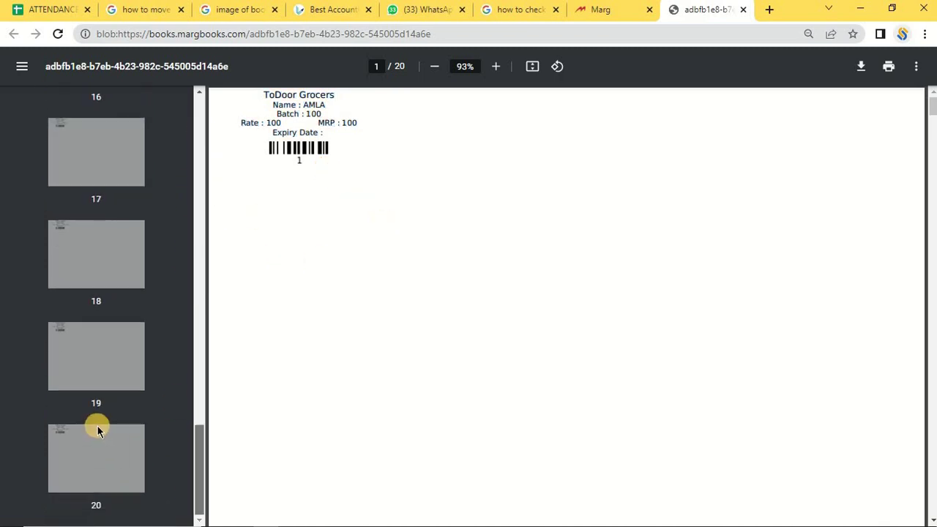
left_click(93, 464)
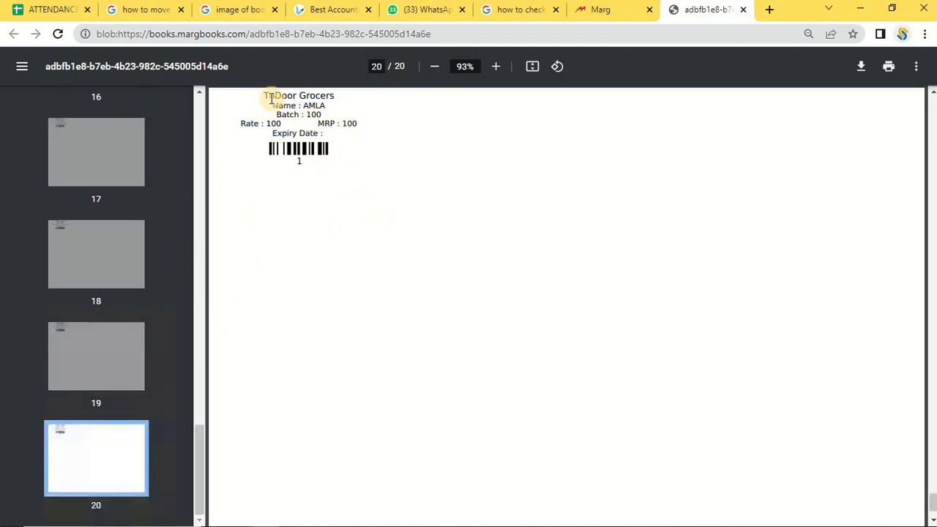
left_click_drag(265, 94, 334, 107)
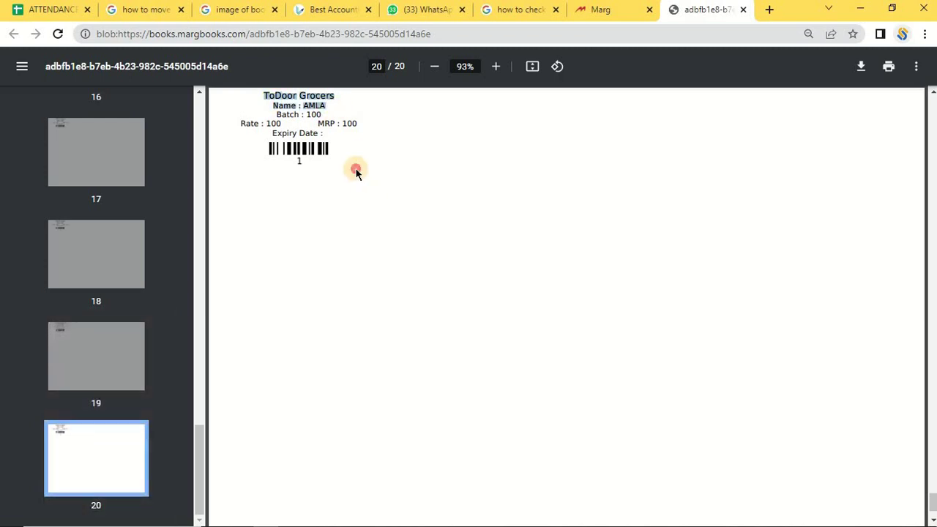
left_click(356, 173)
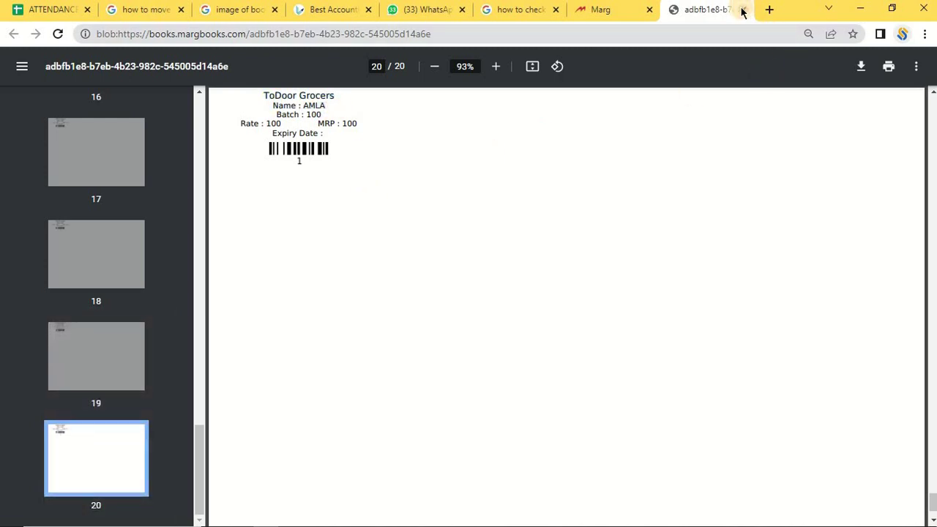
Close the label preview and the Barcode Printing window, confirming Yes to close.
left_click(741, 10)
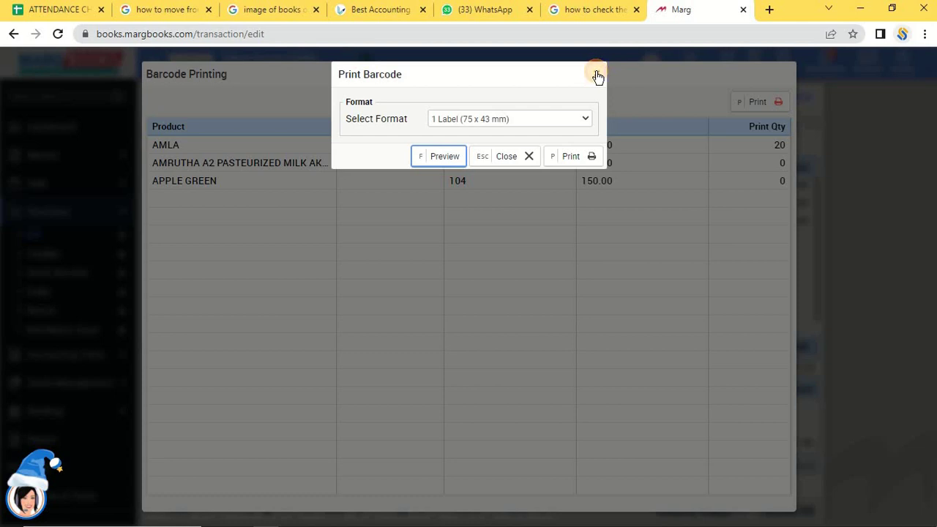
left_click(598, 76)
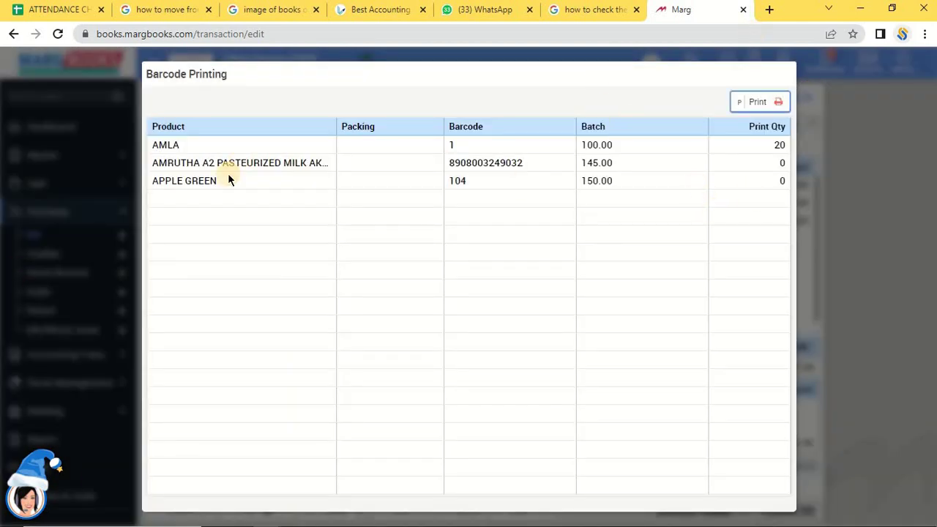
left_click(809, 80)
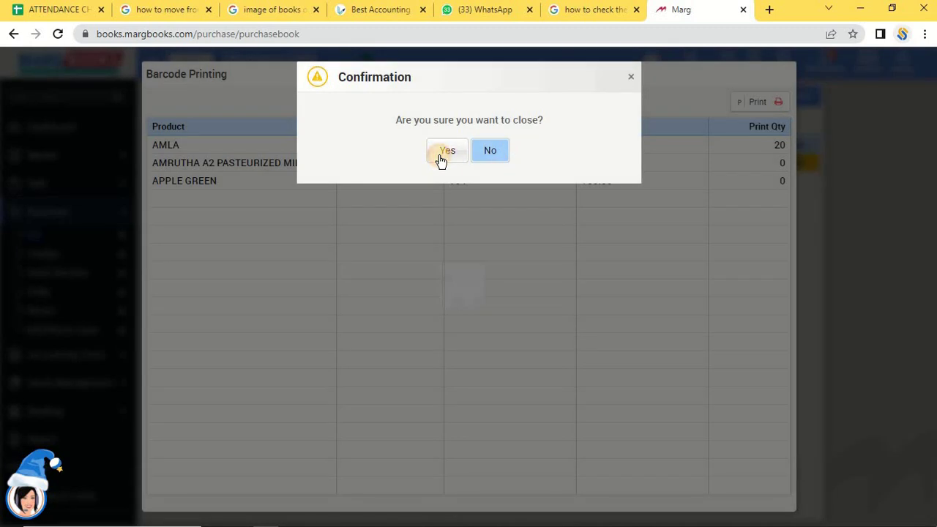
left_click(445, 151)
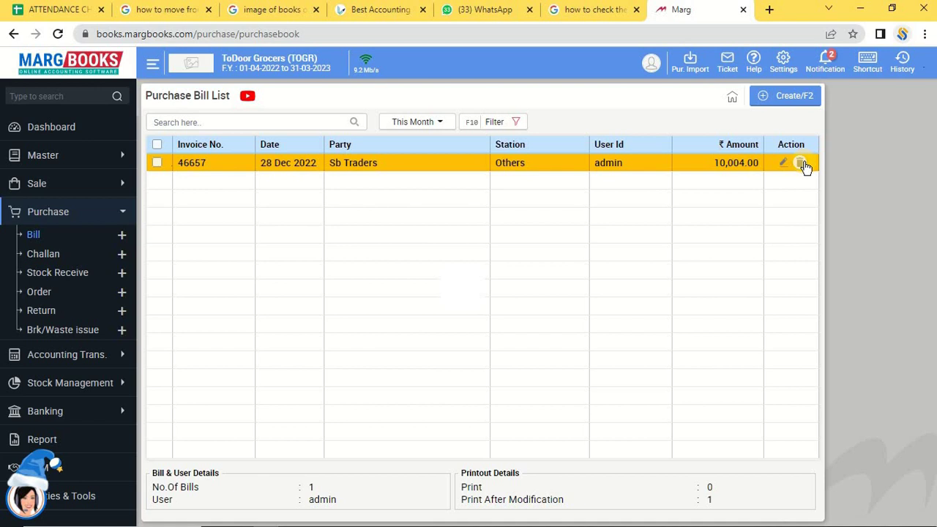
Open the Item list under Master > Inventory Master.
left_click(32, 163)
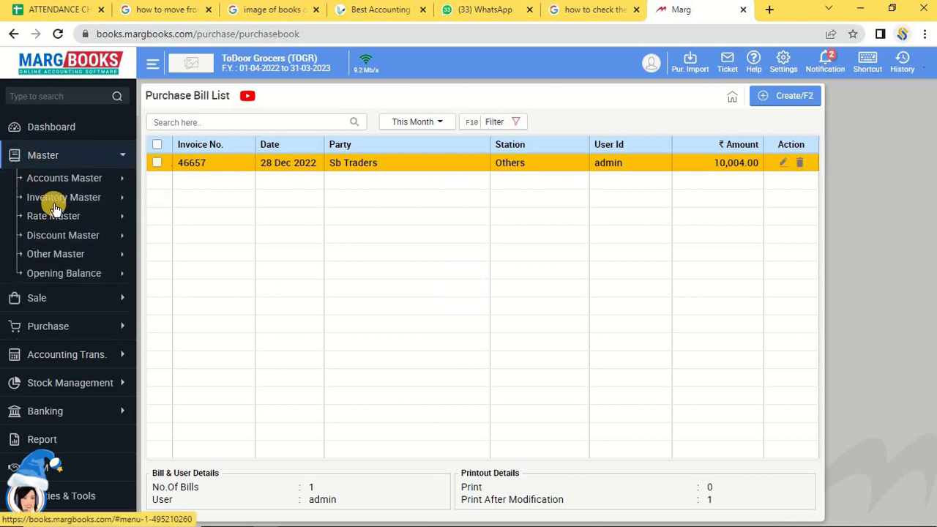
left_click(57, 200)
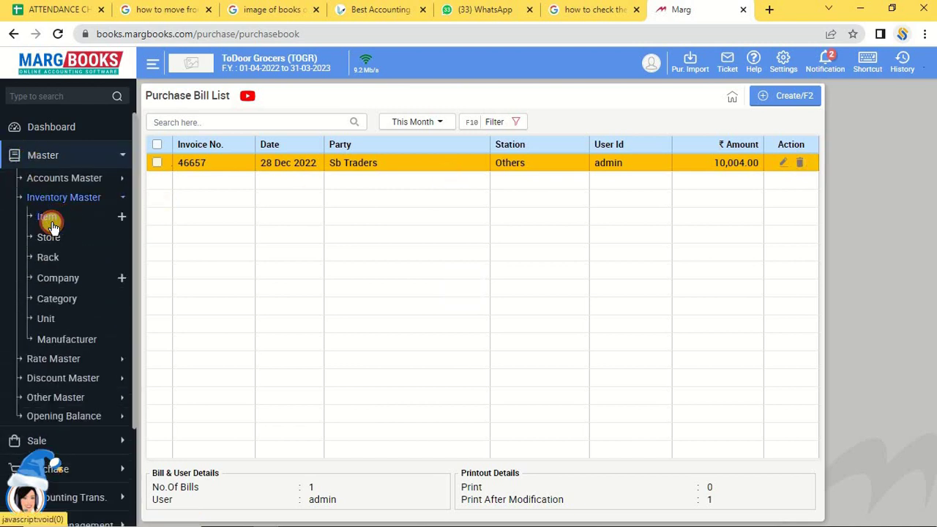
left_click(46, 217)
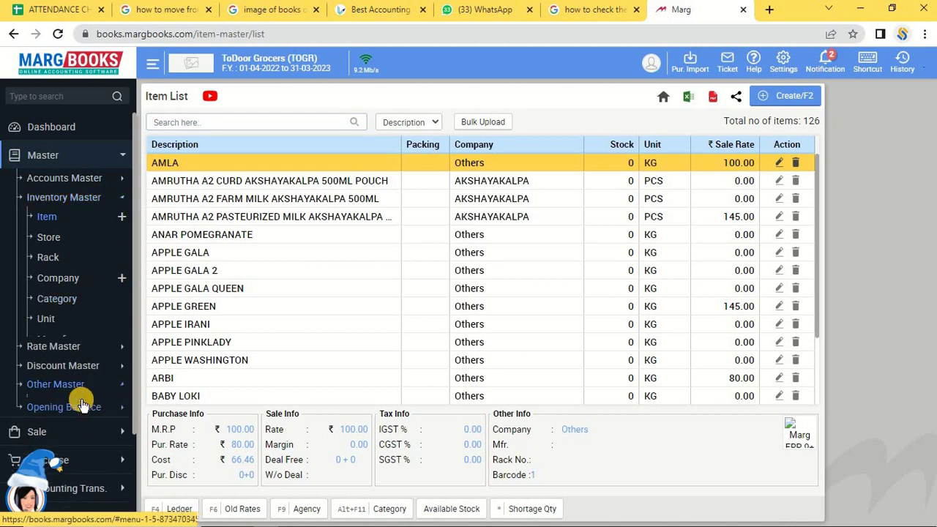
View RC Godown's opening stock: AMLA 52 KG, pasteurized milk 14 PCS, APPLE GREEN 52 KG.
left_click(82, 399)
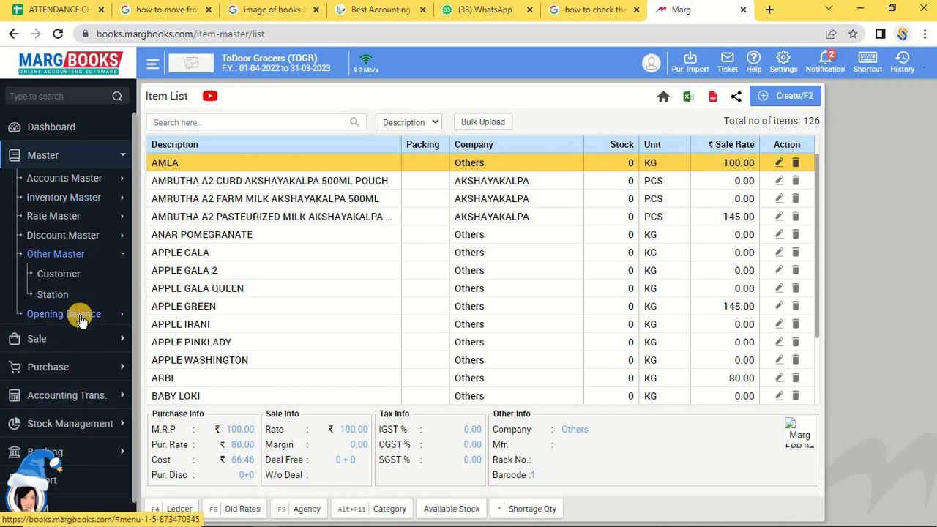
left_click(79, 315)
left_click(45, 317)
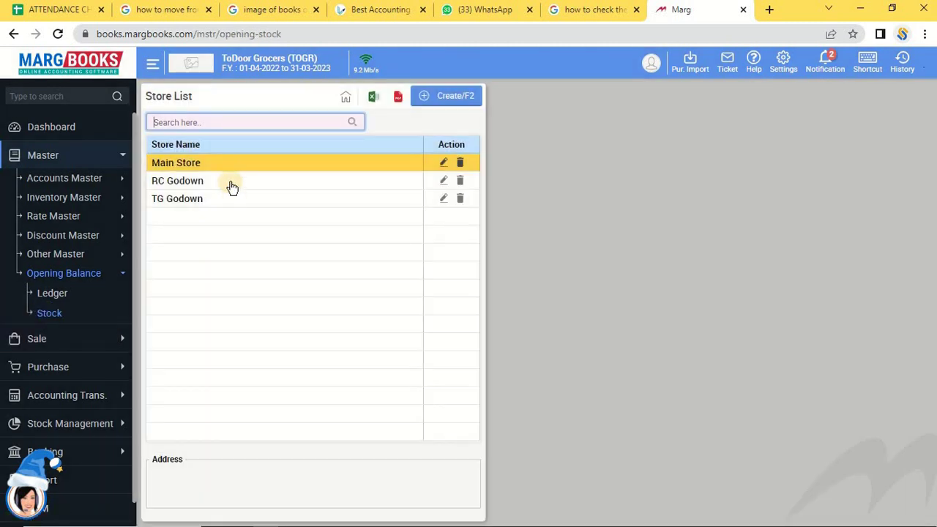
double_click(230, 182)
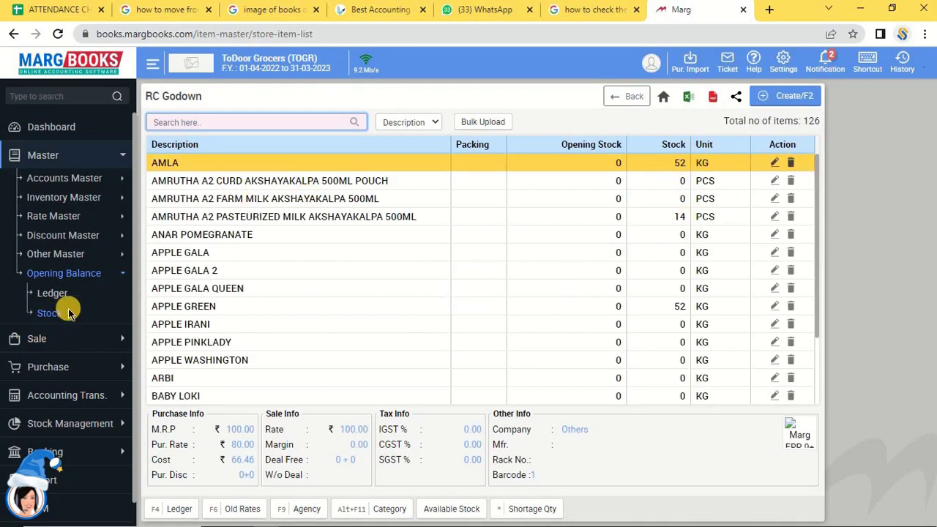
left_click(91, 197)
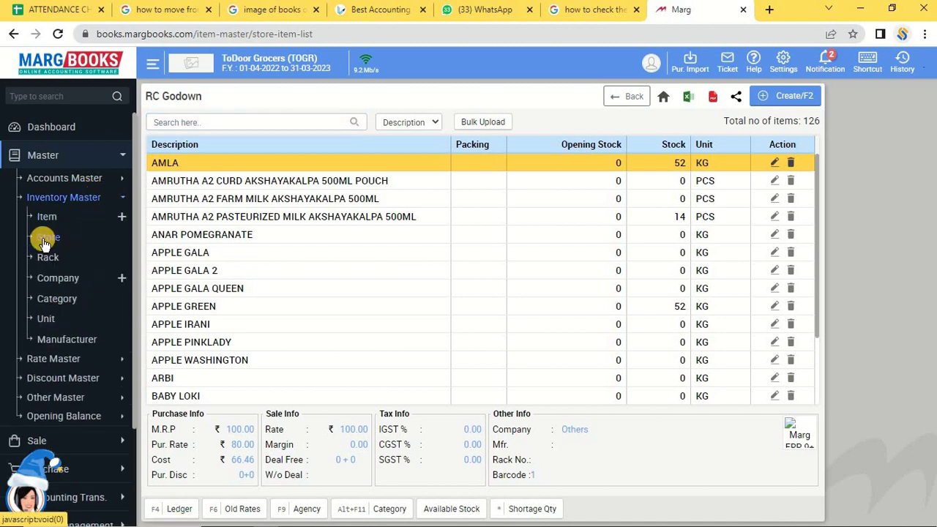
Open the Store List and view the Main Store and RC Godown details and address.
left_click(44, 241)
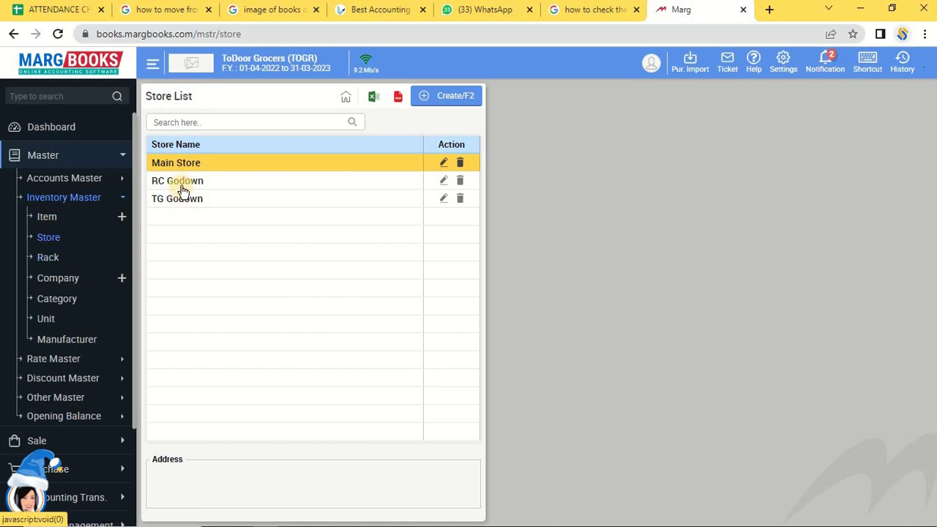
left_click(183, 184)
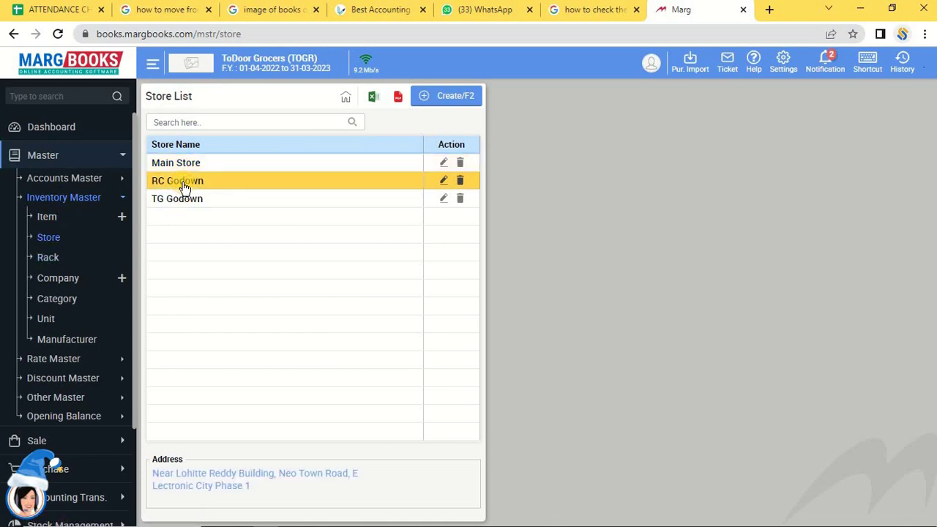
left_click(317, 184)
left_click(230, 169)
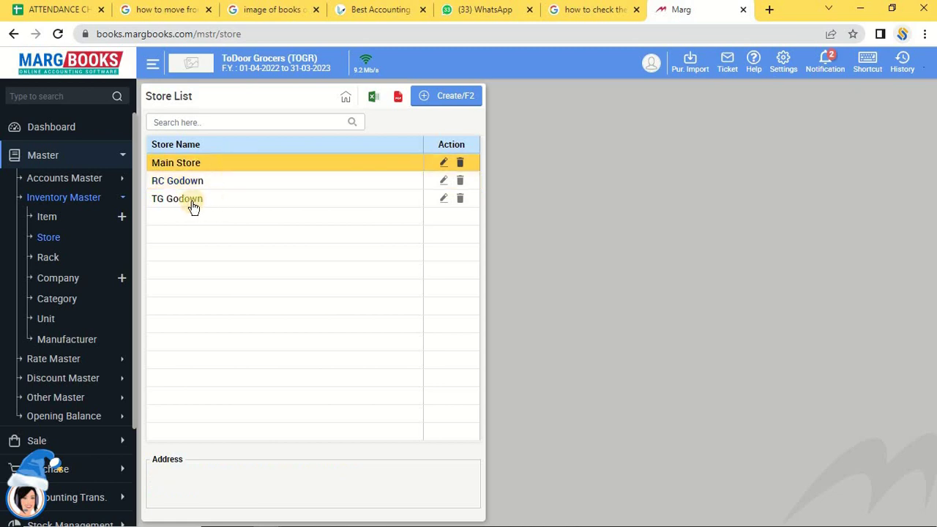
key("Down")
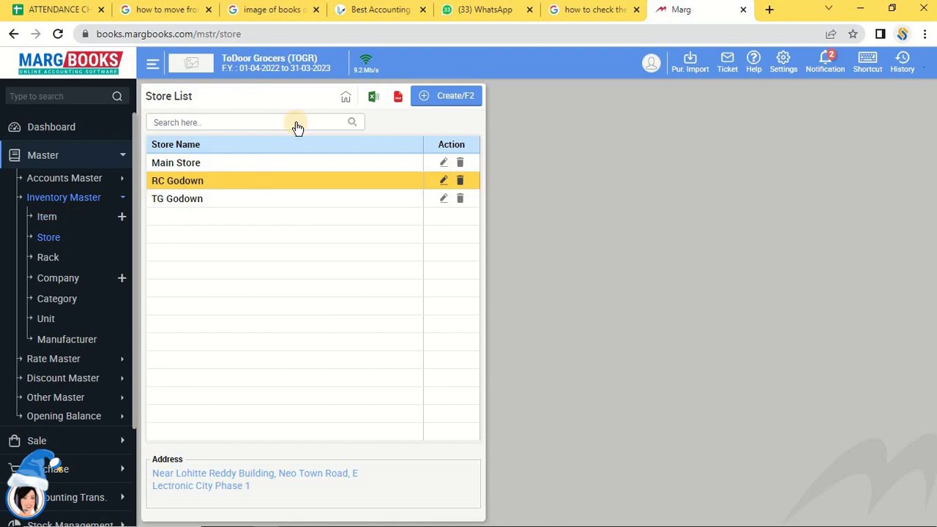
left_click(86, 199)
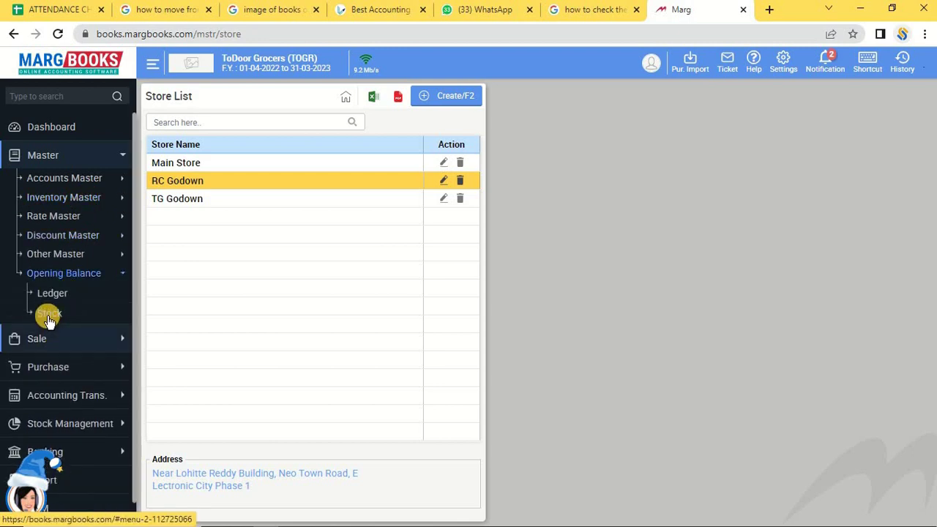
Recheck RC Godown's item stock via Opening Balance > Stock, then go to the Dashboard.
left_click(49, 315)
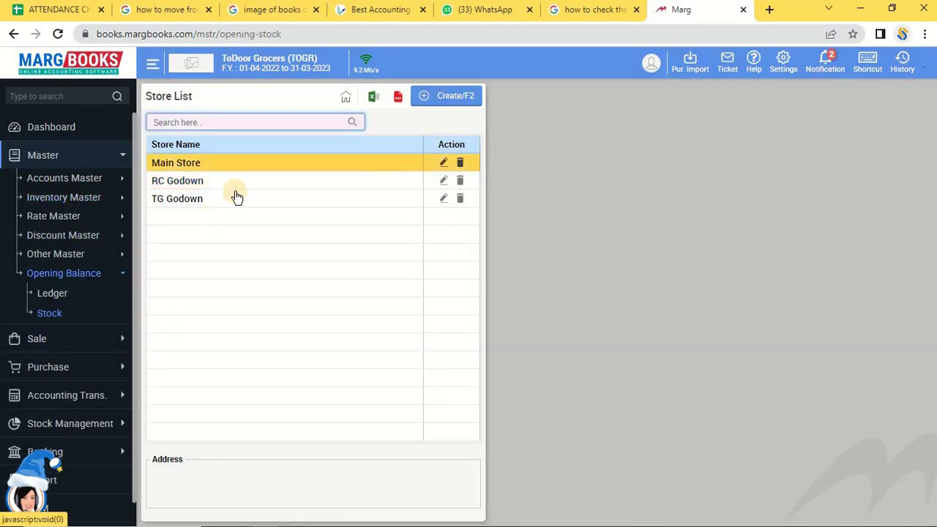
left_click(226, 164)
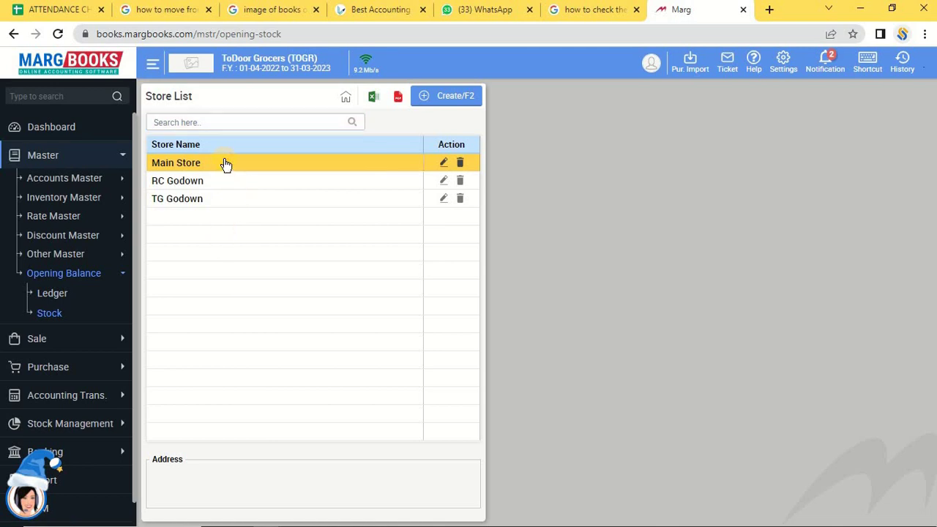
double_click(178, 189)
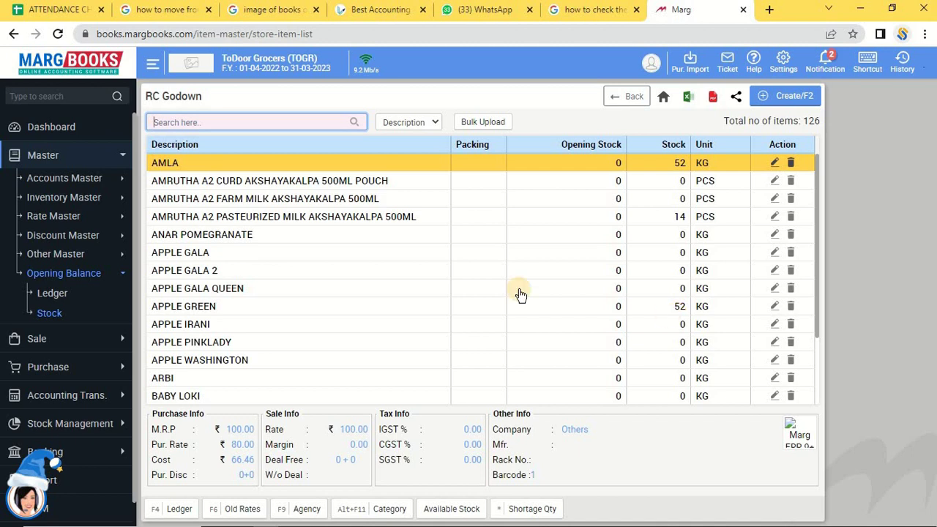
left_click(76, 135)
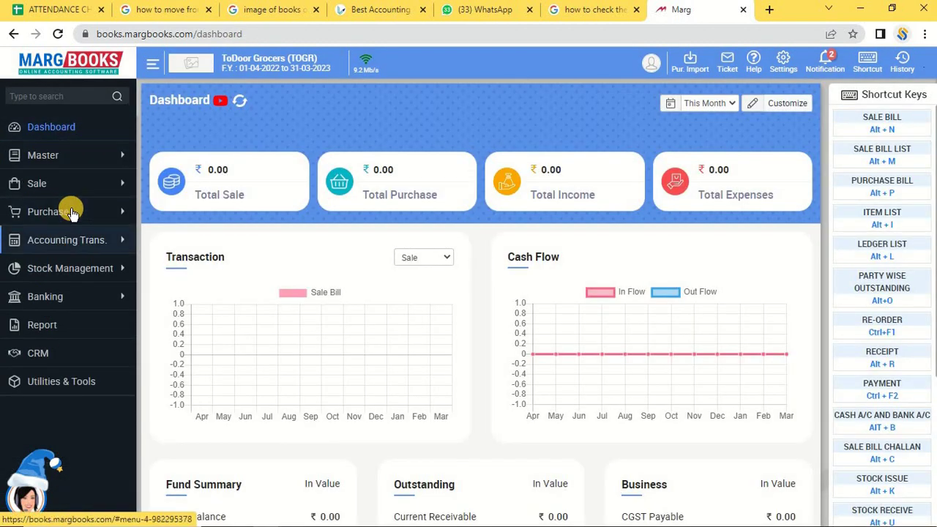
Open Purchase > Return to see the empty Purchase Return debit Note List.
left_click(73, 212)
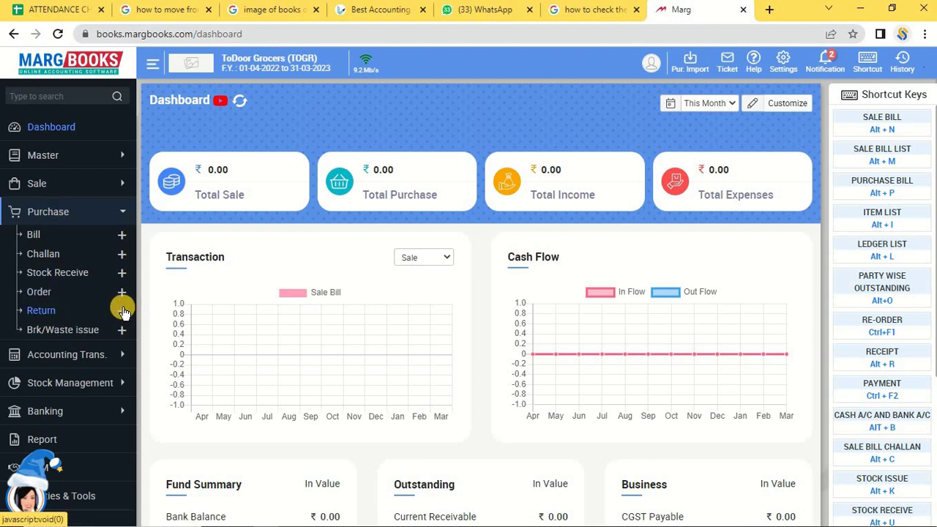
left_click(41, 313)
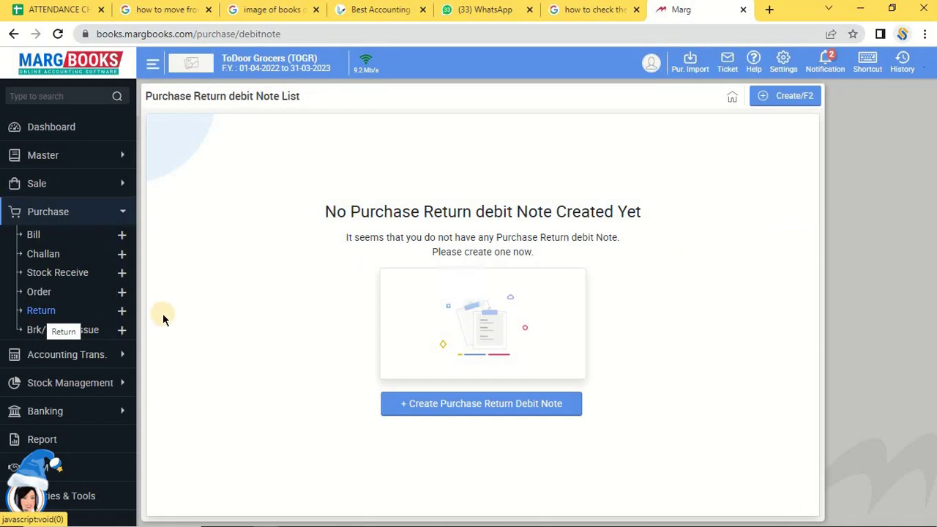
Create debit note DN00001 for party Sb Traders with store changed to RC Godown.
left_click(787, 97)
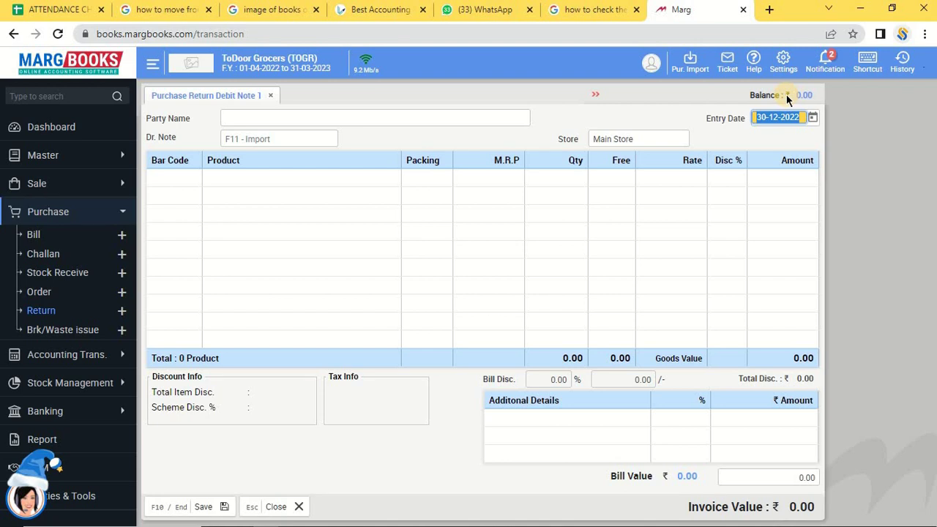
key("Return")
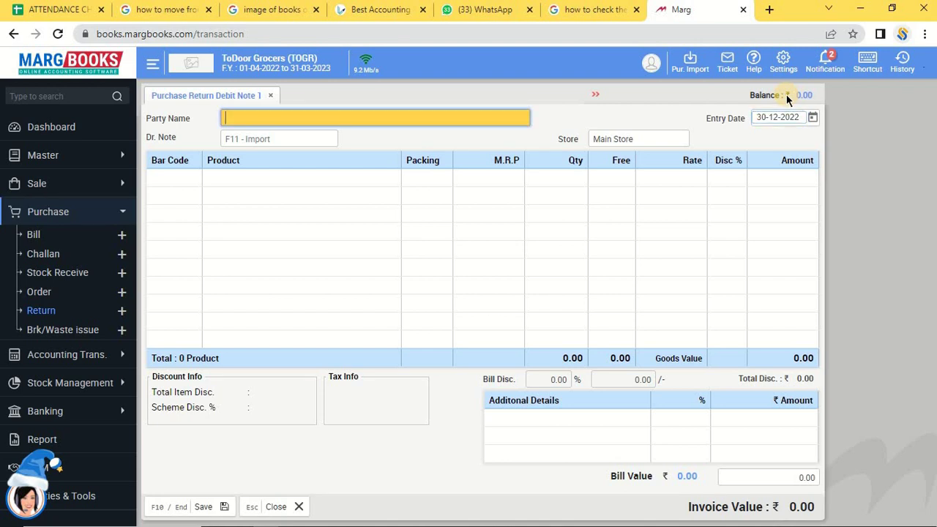
key("Return")
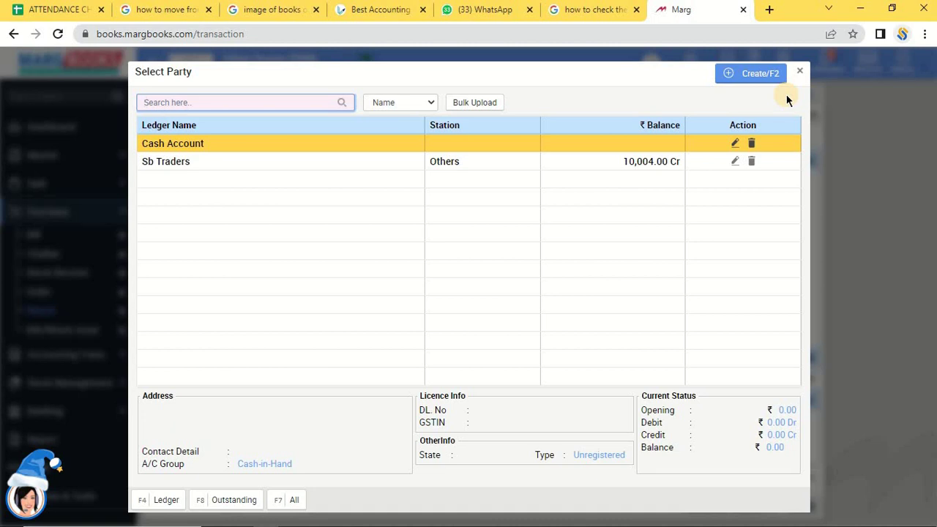
key("Down")
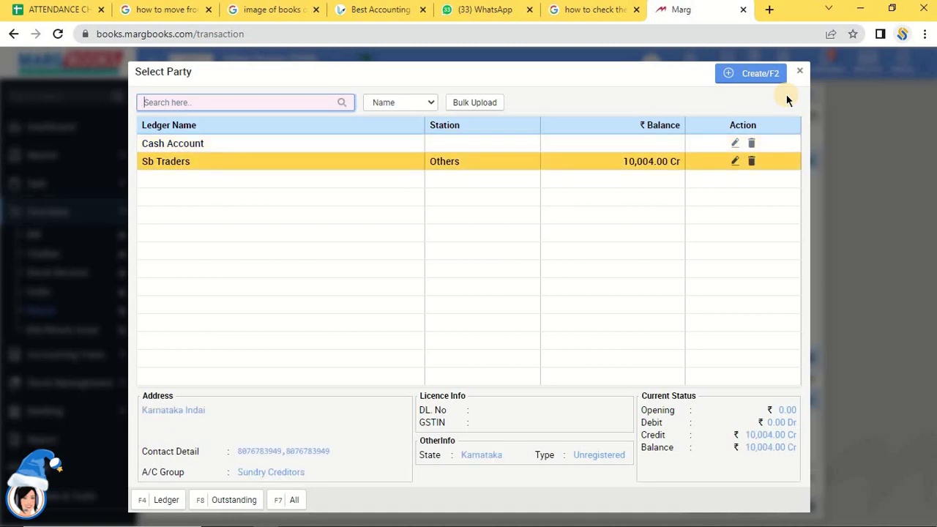
key("Return")
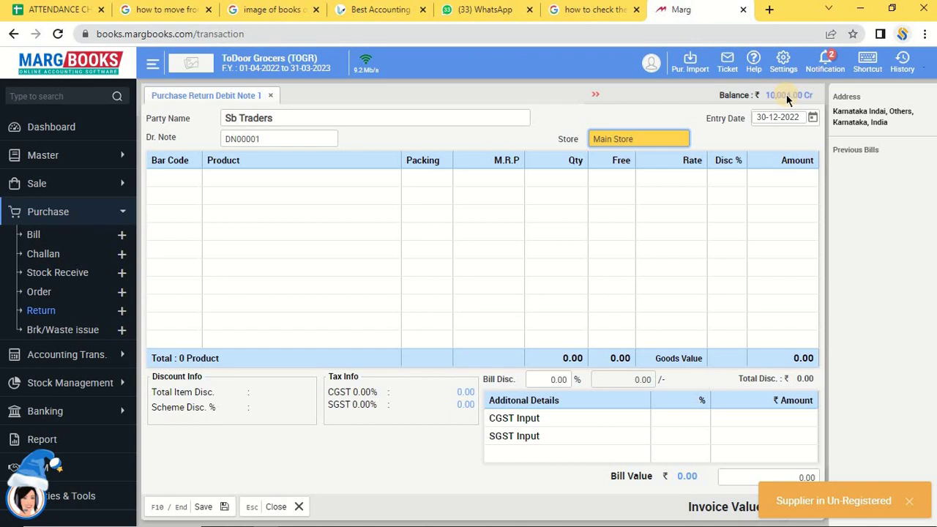
key("Return")
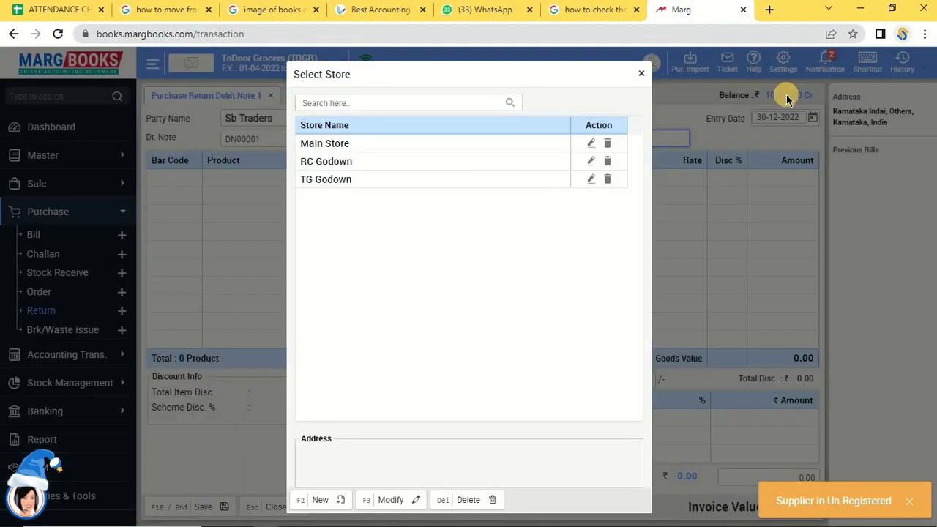
key("Down")
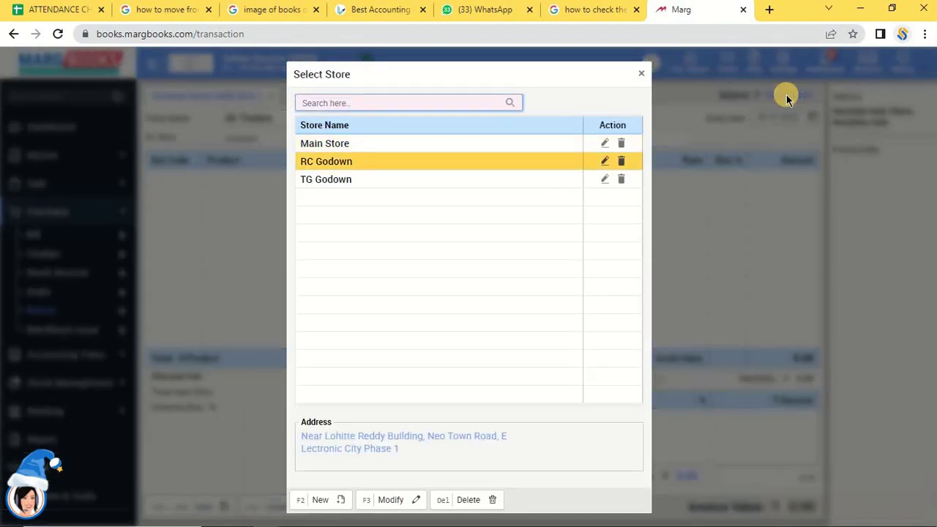
key("Return")
key("Left")
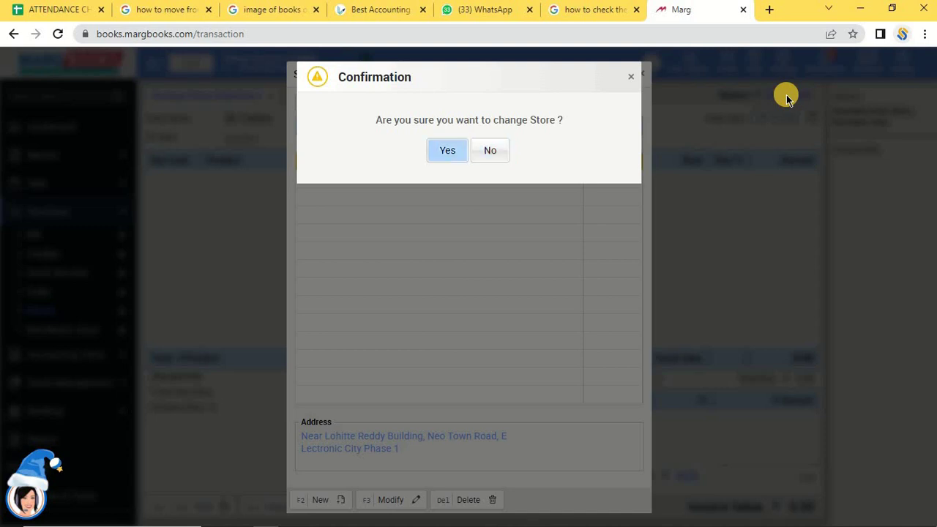
key("Return")
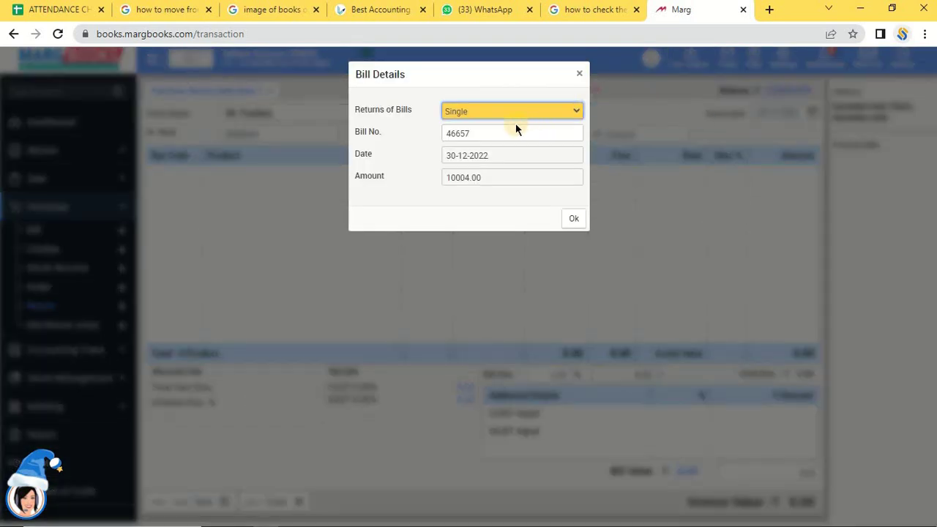
Return against single bill 46657 and load AMLA (qty 50, 2 free, rate 80) into the note.
left_click(498, 132)
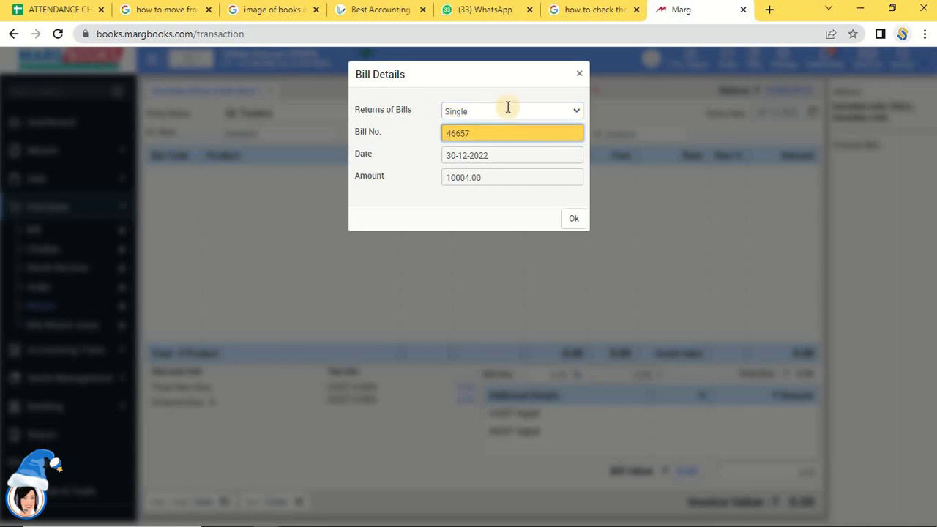
left_click(508, 112)
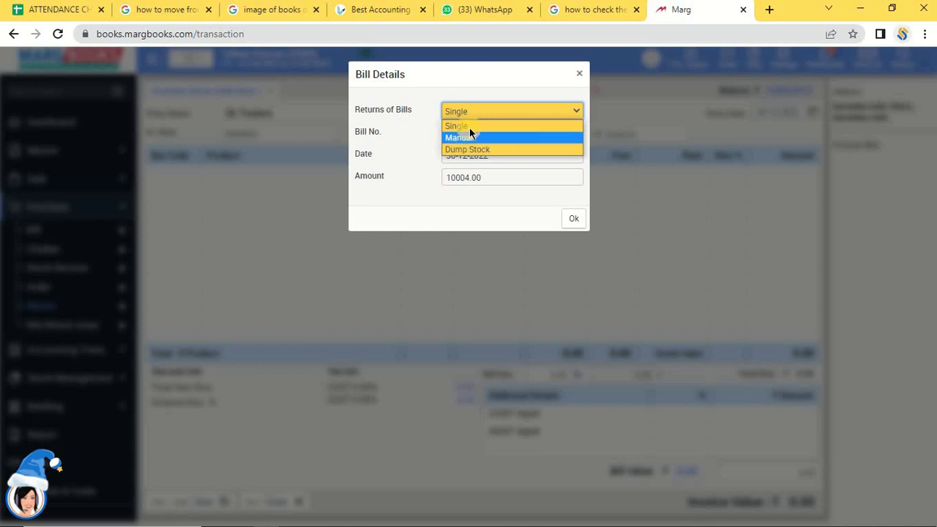
left_click(469, 127)
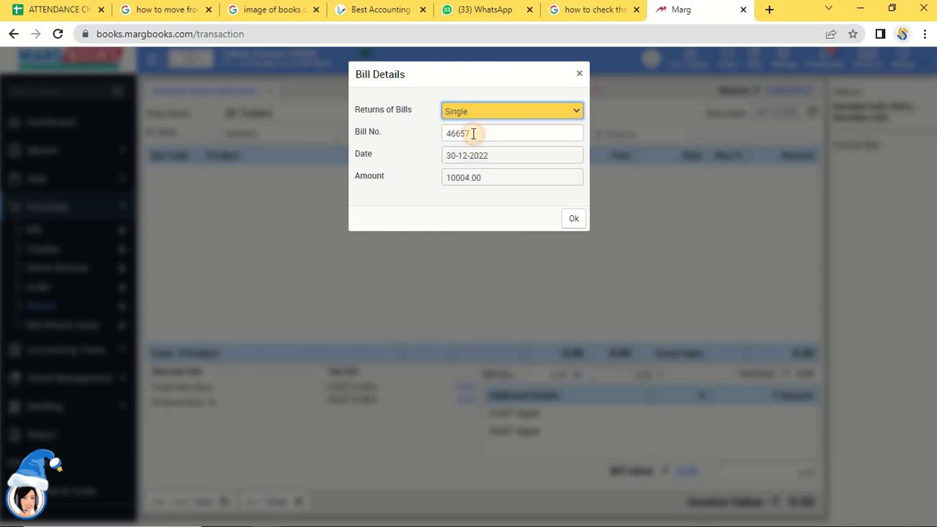
left_click(472, 134)
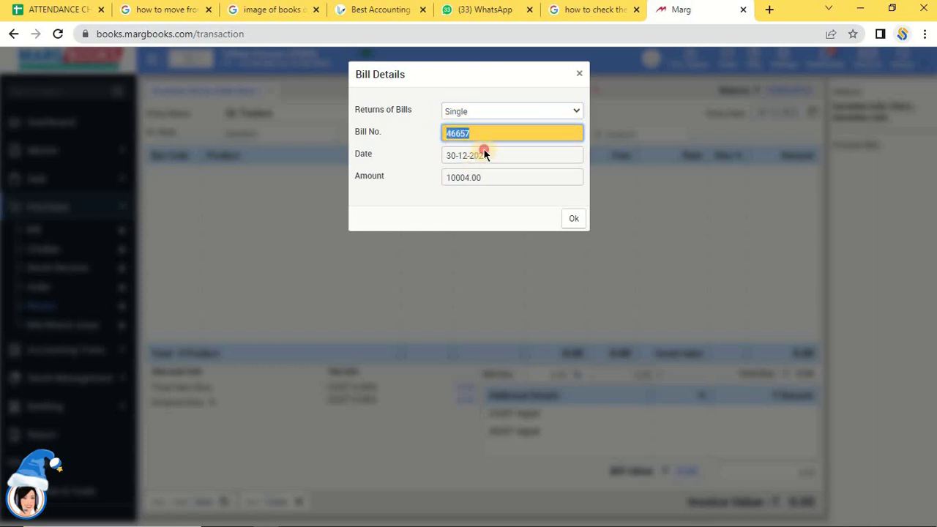
left_click(572, 220)
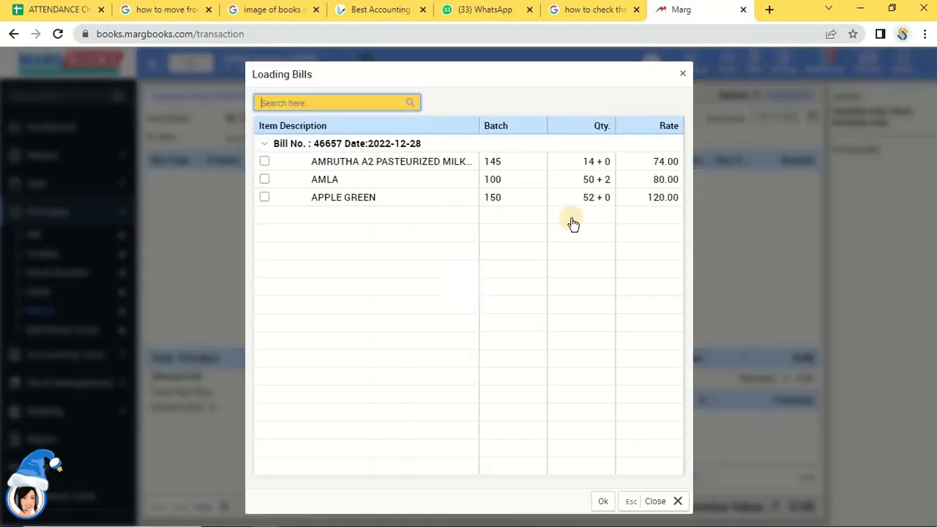
left_click(264, 180)
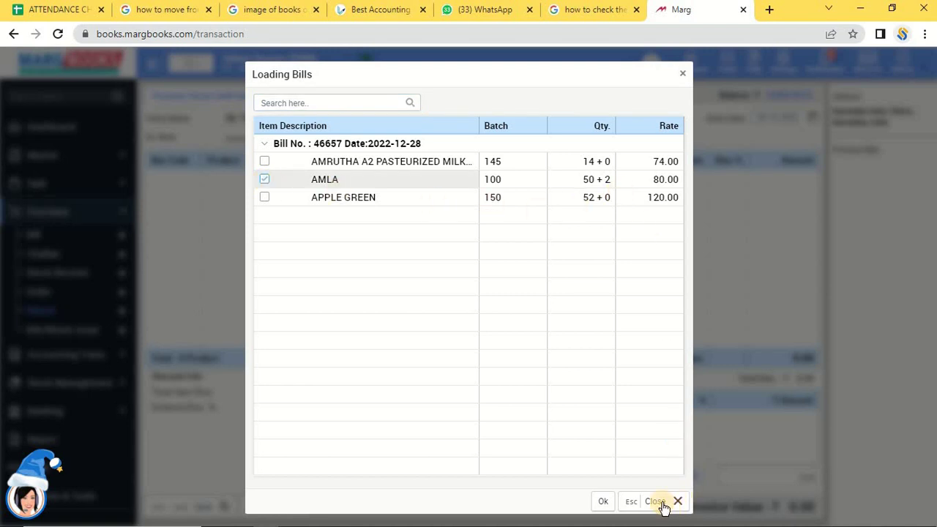
left_click(603, 503)
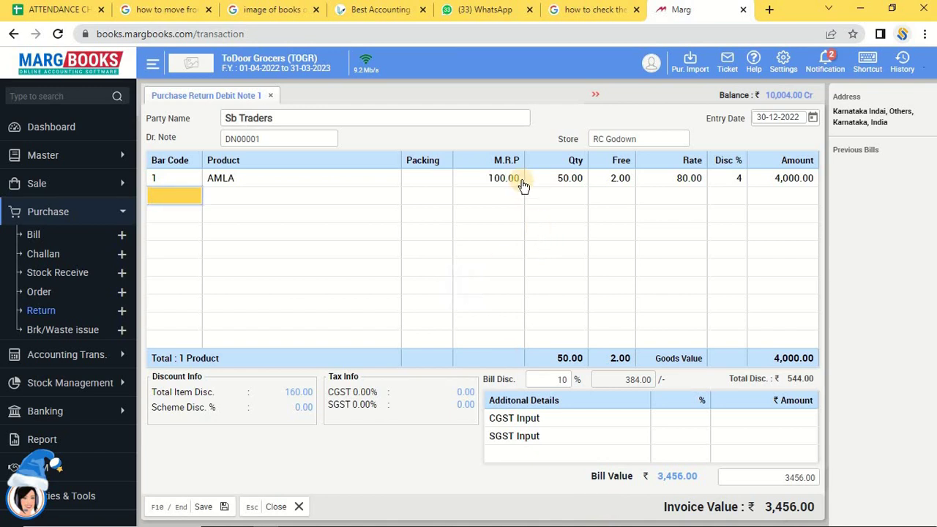
Change the AMLA return quantity to 52 and step through the line's fields.
left_click(564, 180)
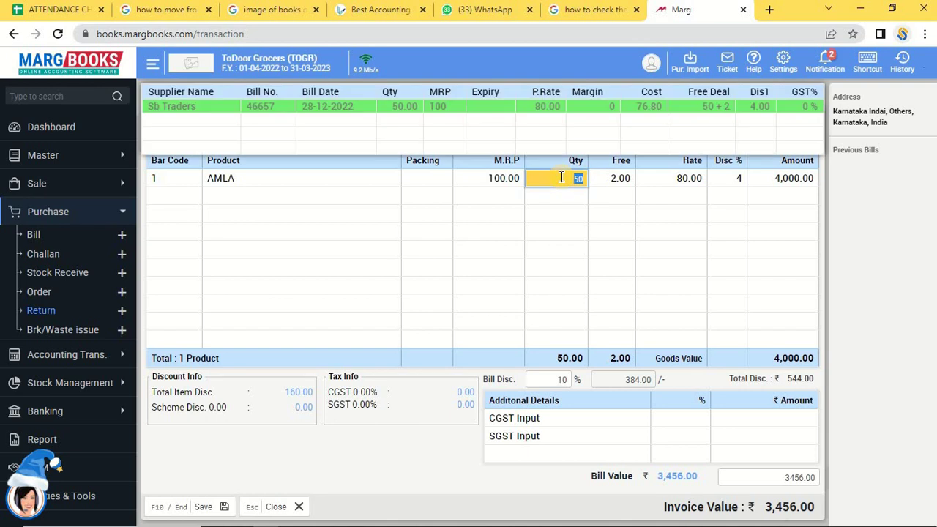
type("52")
key("Return")
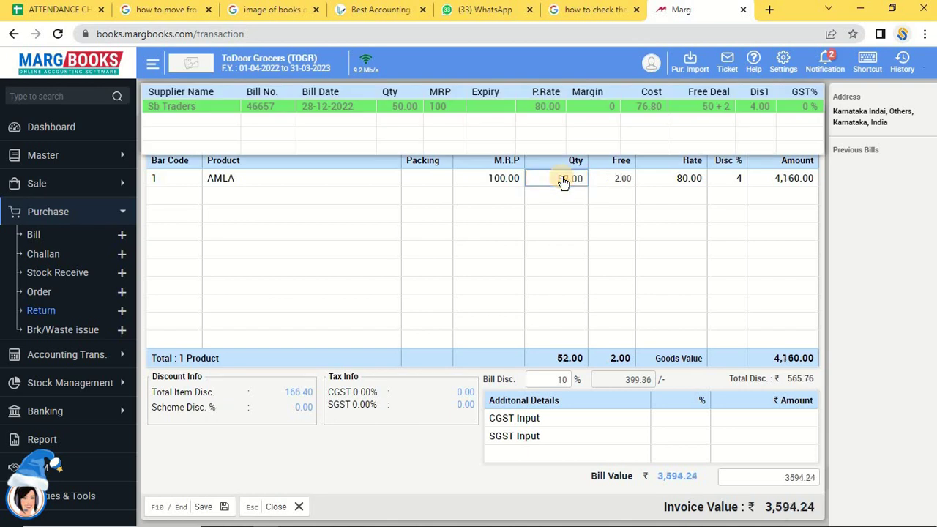
key("Return")
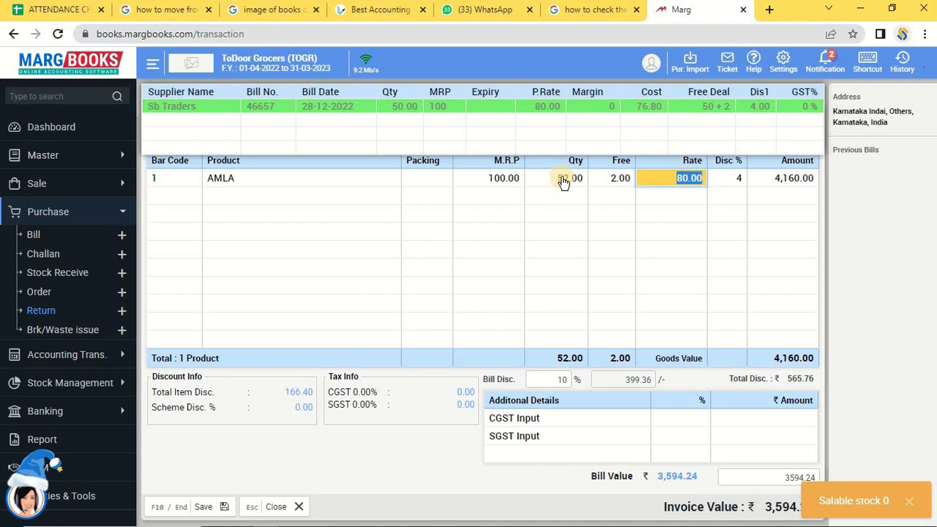
left_click(563, 180)
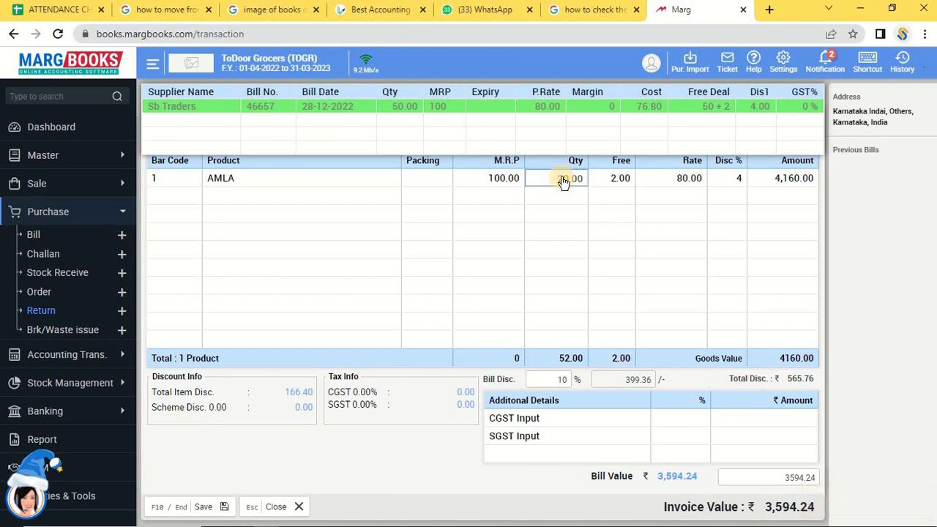
key("Return")
key("Return")
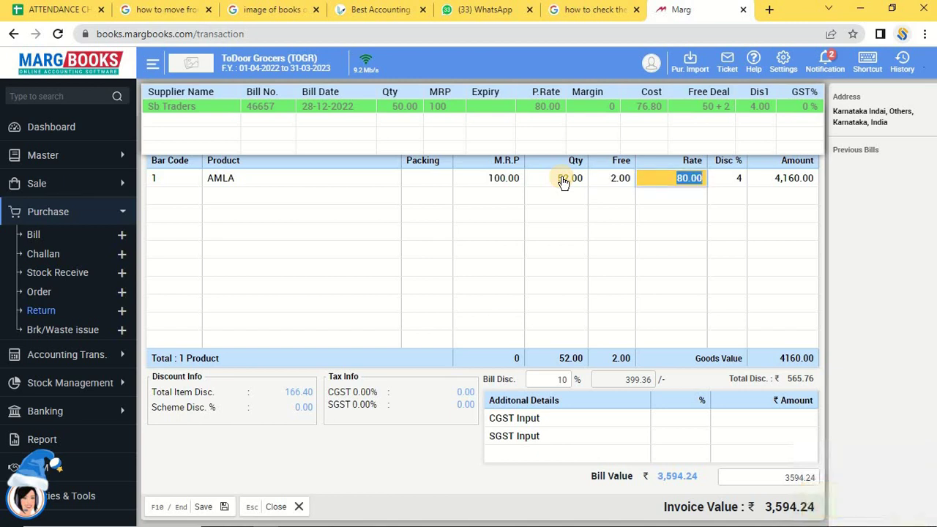
key("shift+Tab")
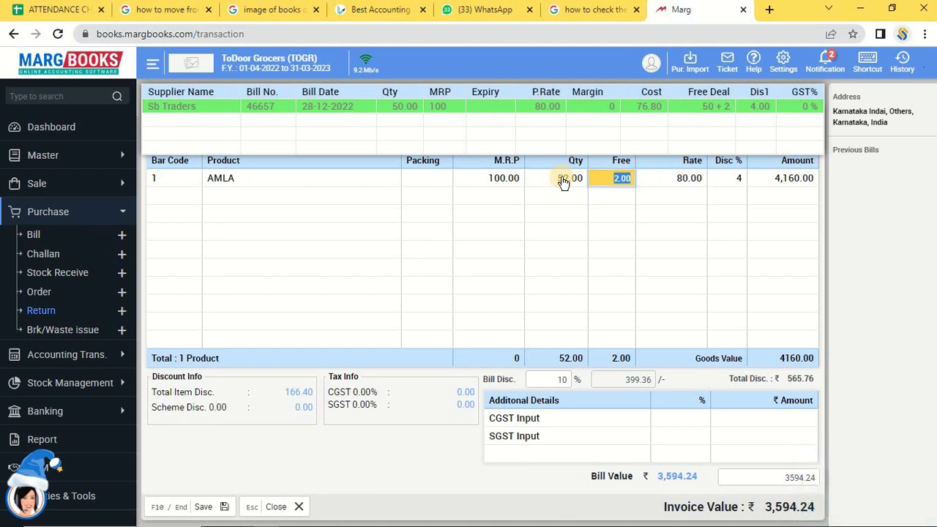
Re-enter AMLA's quantity as 50, pass Free, Rate and Disc %, and dismiss the item list.
left_click(563, 181)
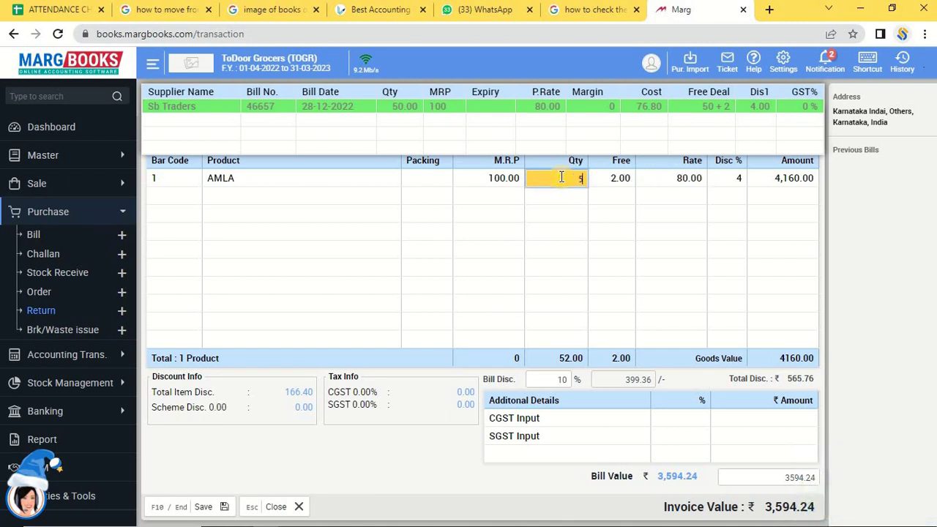
type("50")
key("Tab")
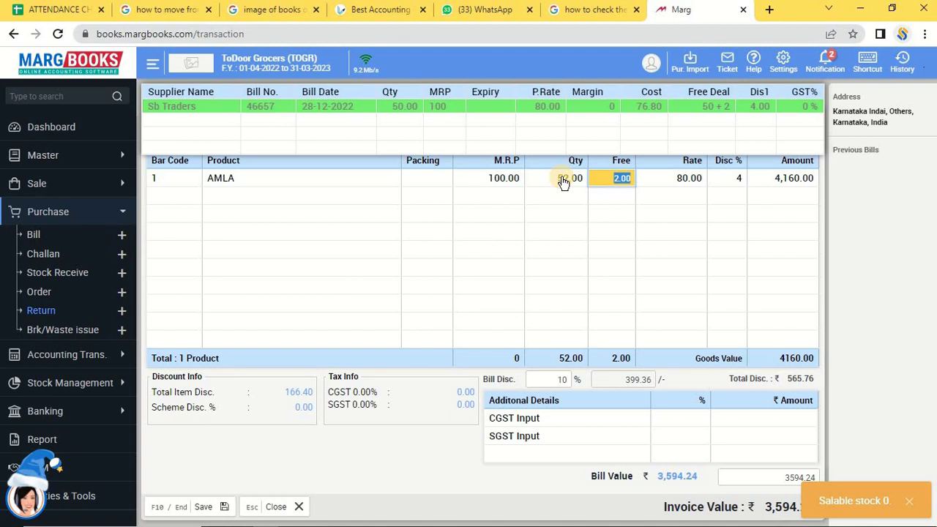
key("Tab")
key("Tab")
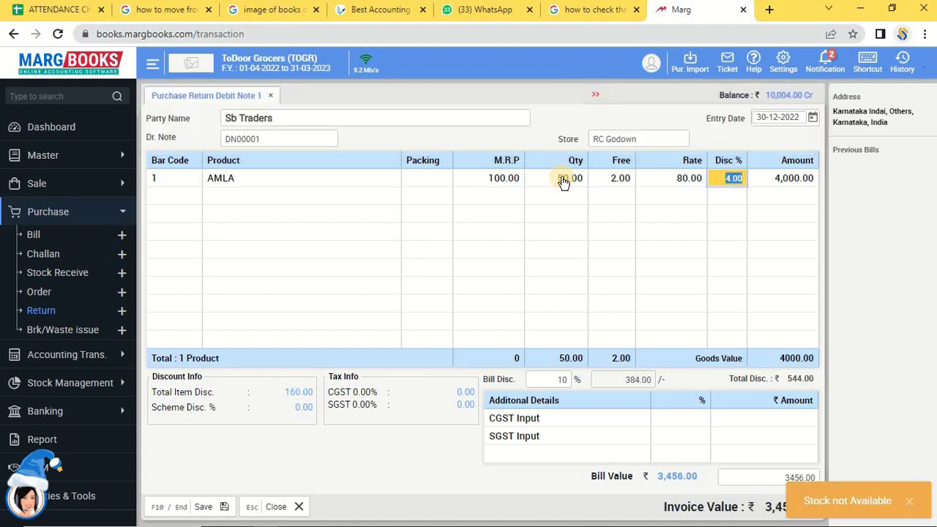
key("Tab")
key("Tab")
key("Return")
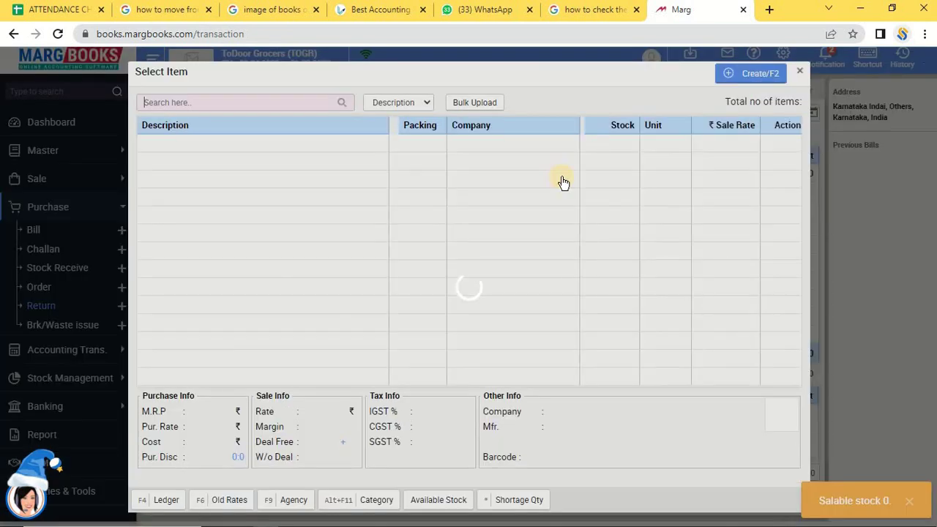
key("Escape")
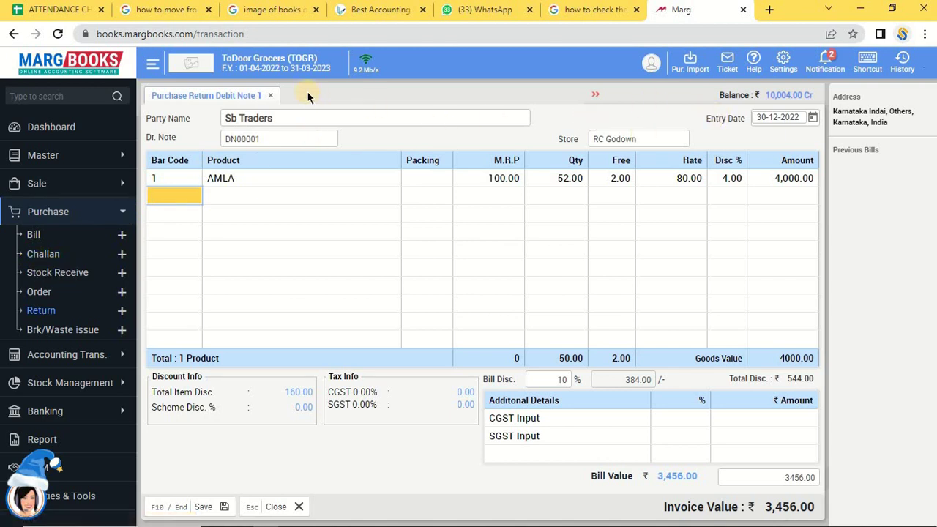
Discard the unsaved return and go to Purchase > Return in the sidebar.
left_click(270, 96)
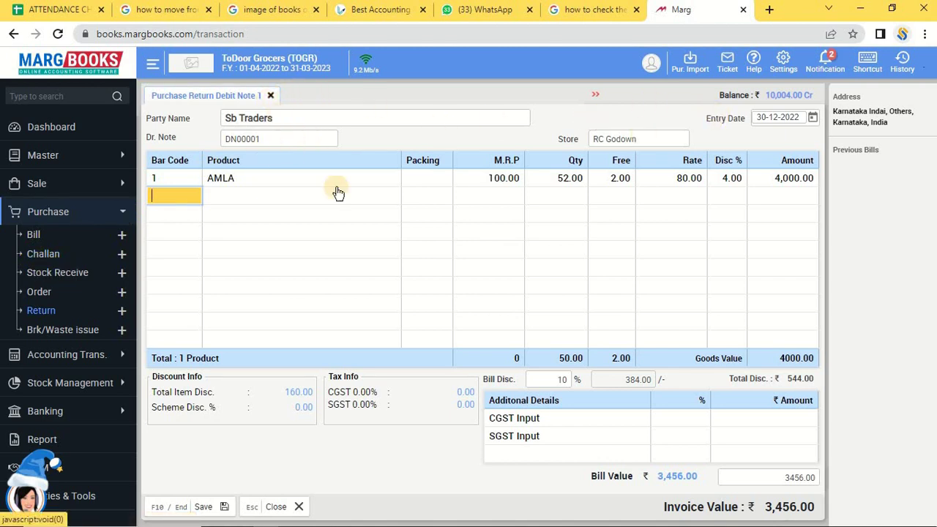
left_click(446, 152)
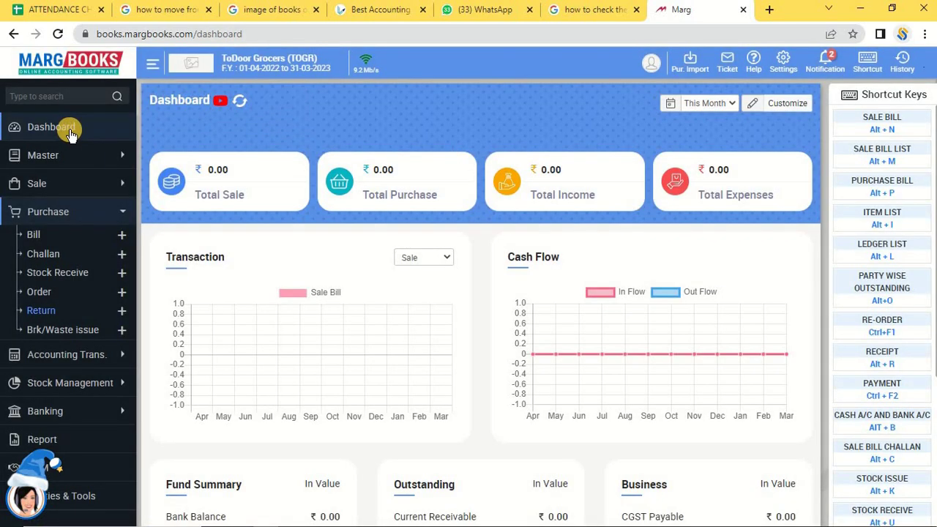
left_click(71, 134)
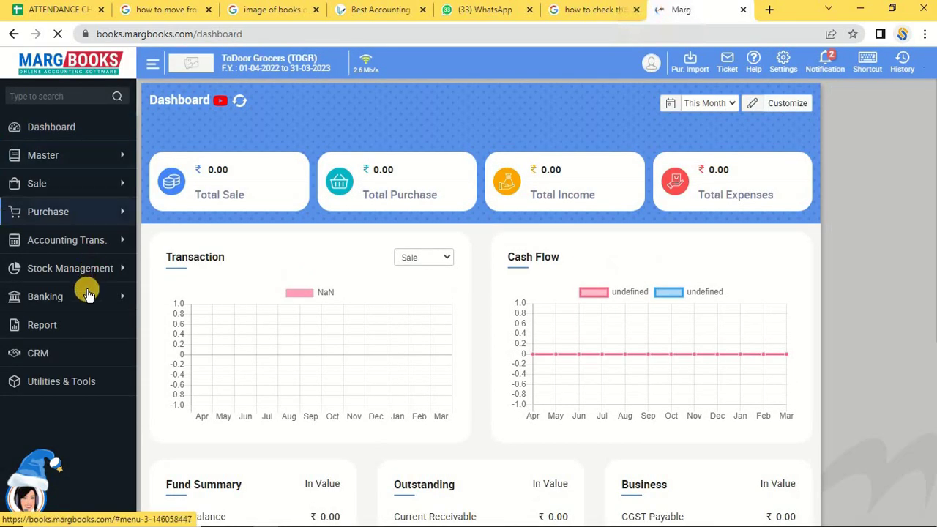
left_click(98, 212)
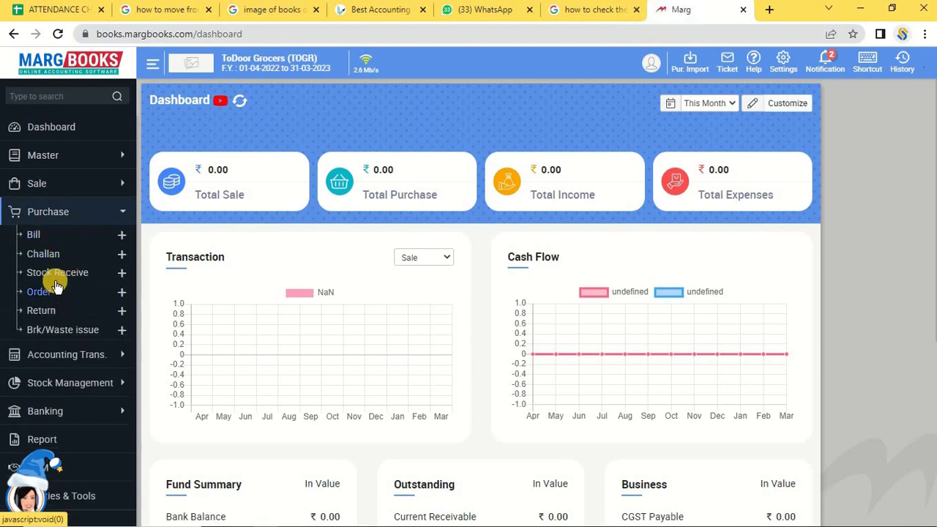
left_click(53, 321)
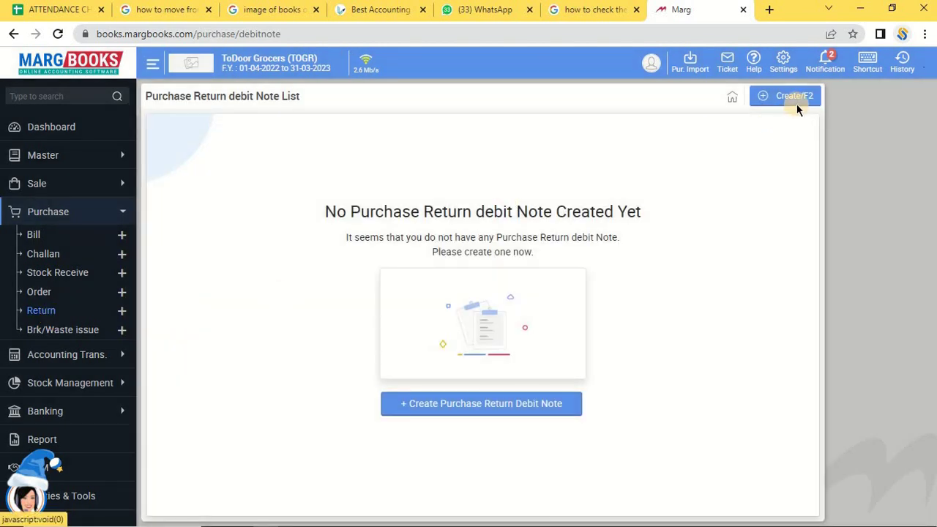
left_click(797, 102)
Create debit note DN00001 with party Sb Traders and store RC Godown, confirming the store change.
left_click(798, 102)
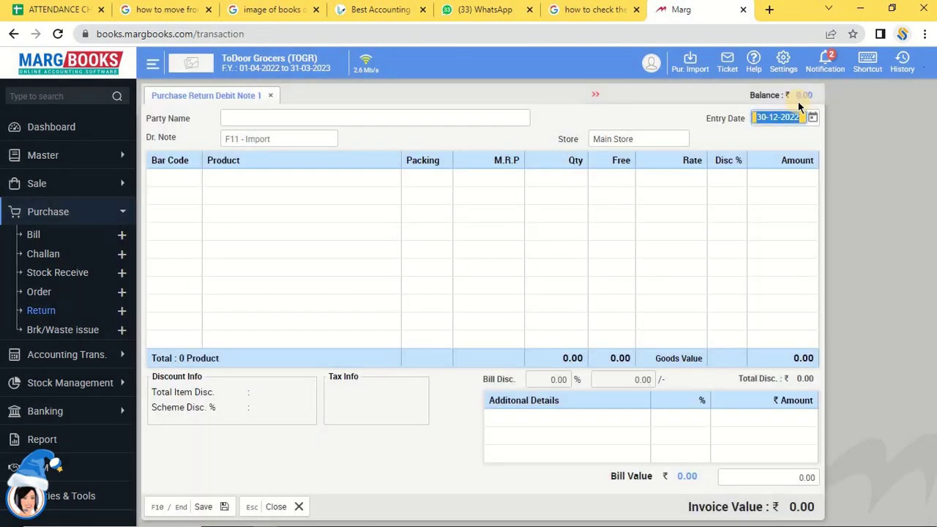
key("Return")
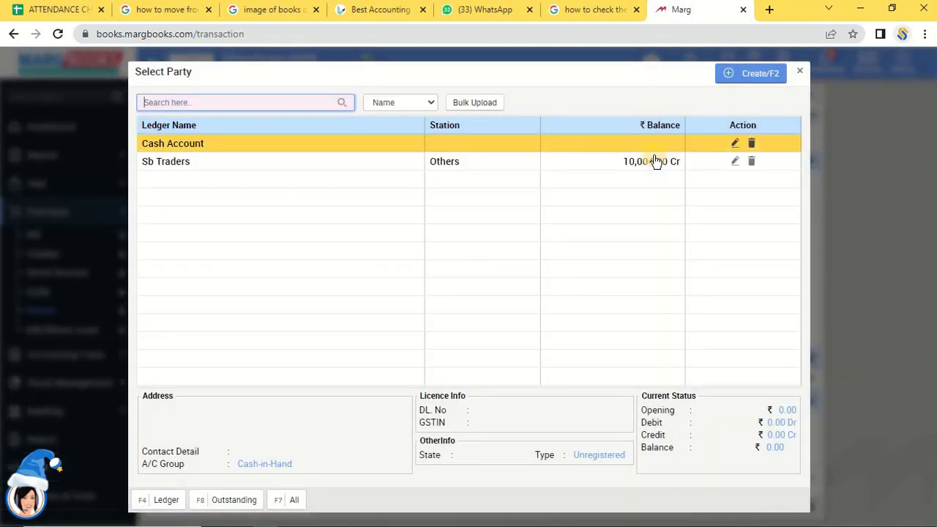
left_click(655, 161)
key("Return")
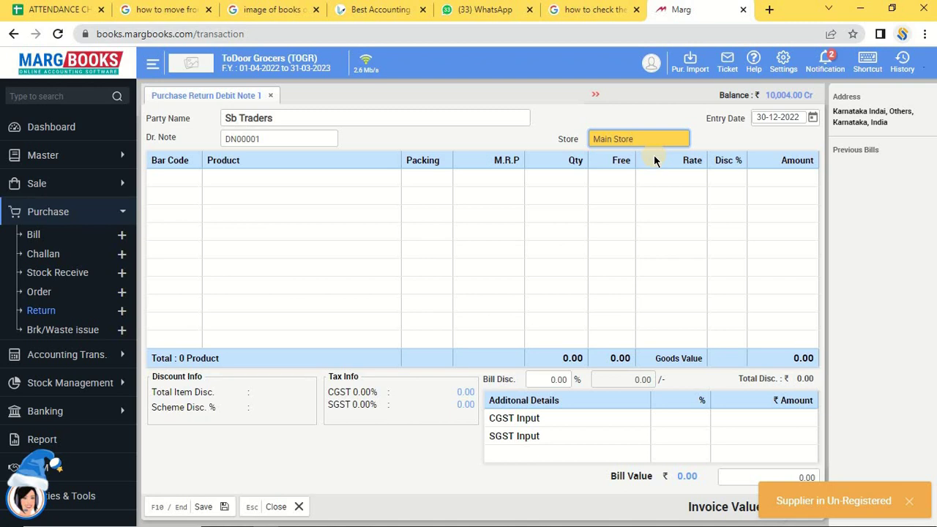
key("Return")
key("Down")
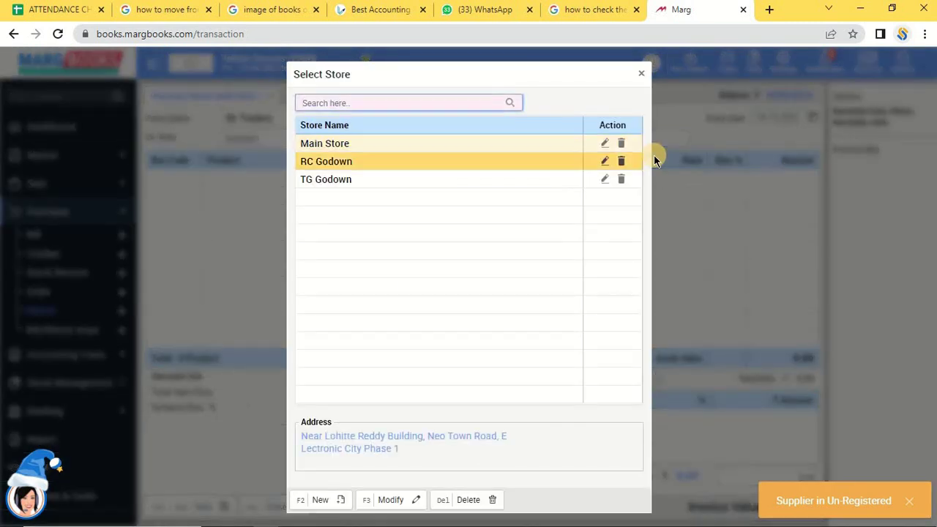
key("Return")
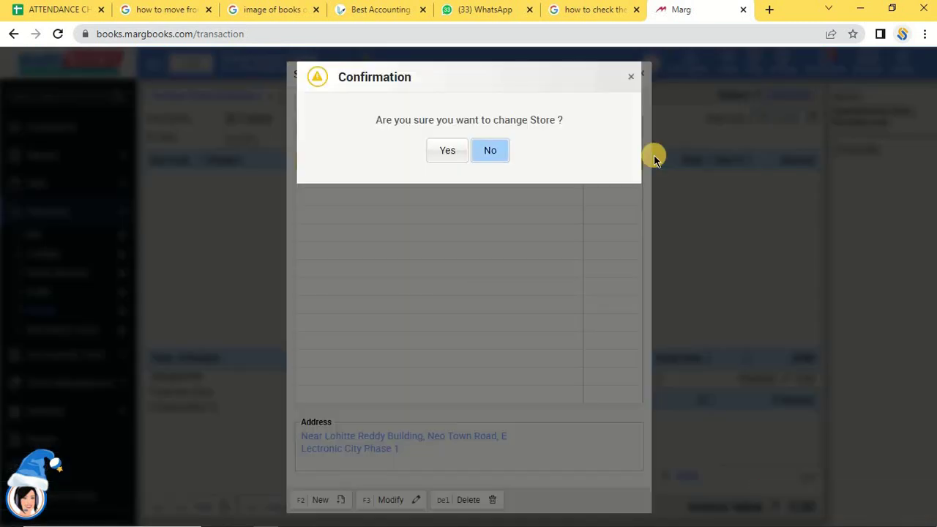
key("Left")
key("Return")
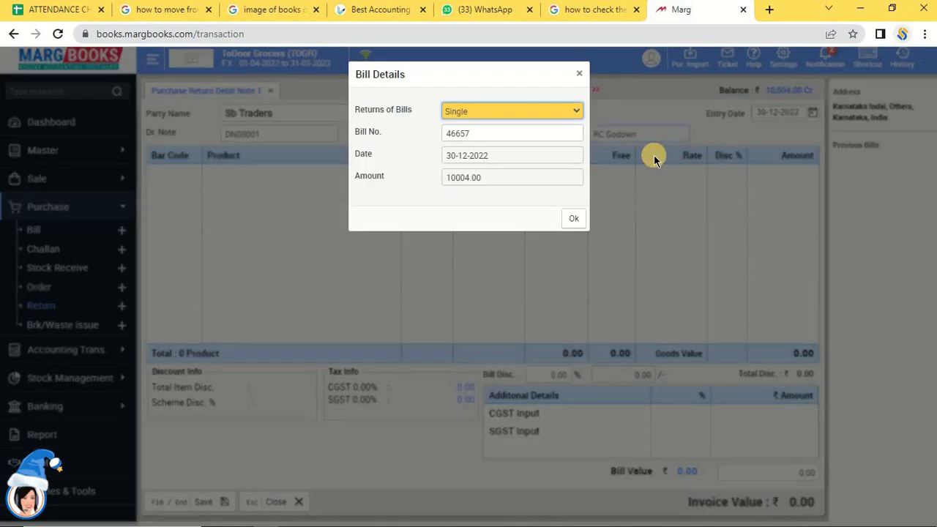
Set the Returns of Bills type to Manual and confirm it.
left_click(496, 111)
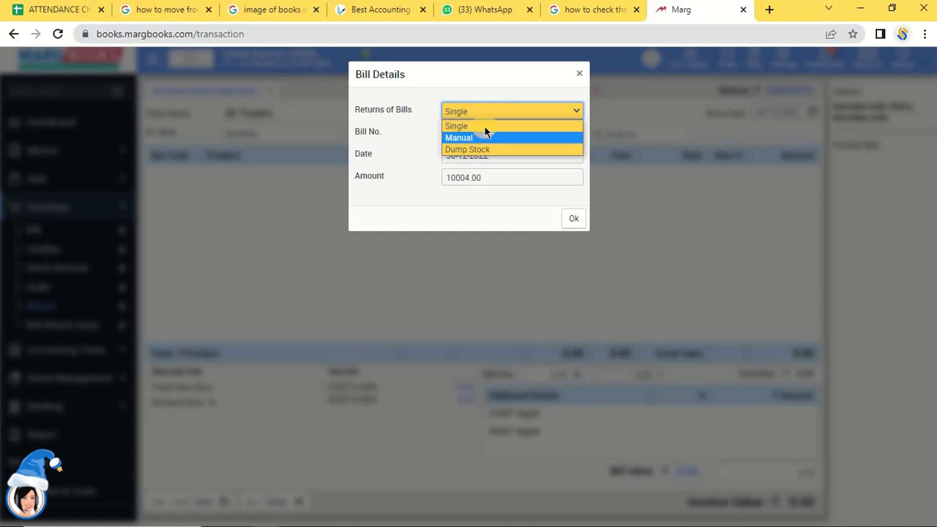
left_click(484, 127)
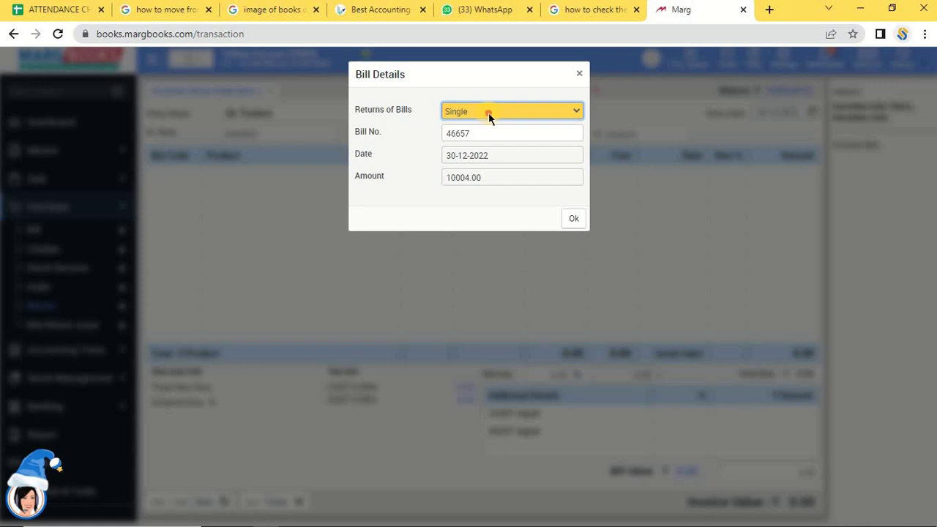
left_click(488, 113)
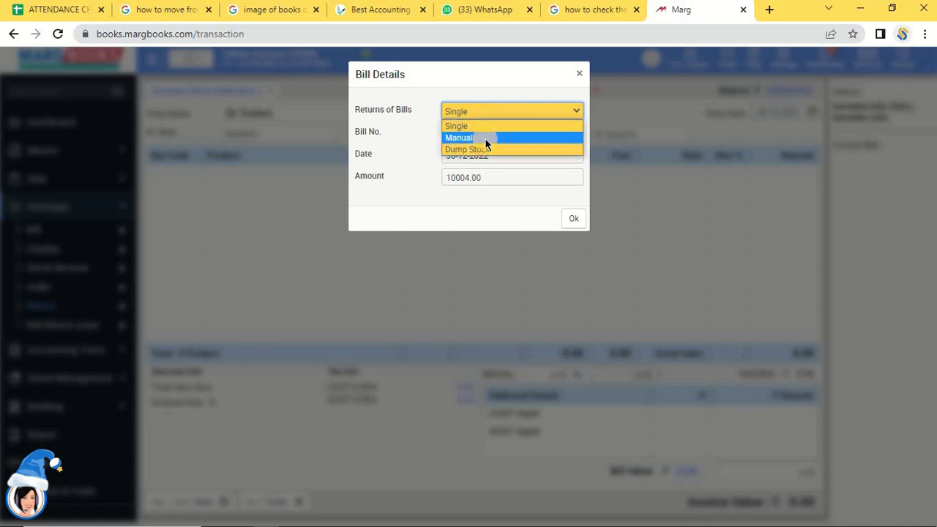
left_click(484, 138)
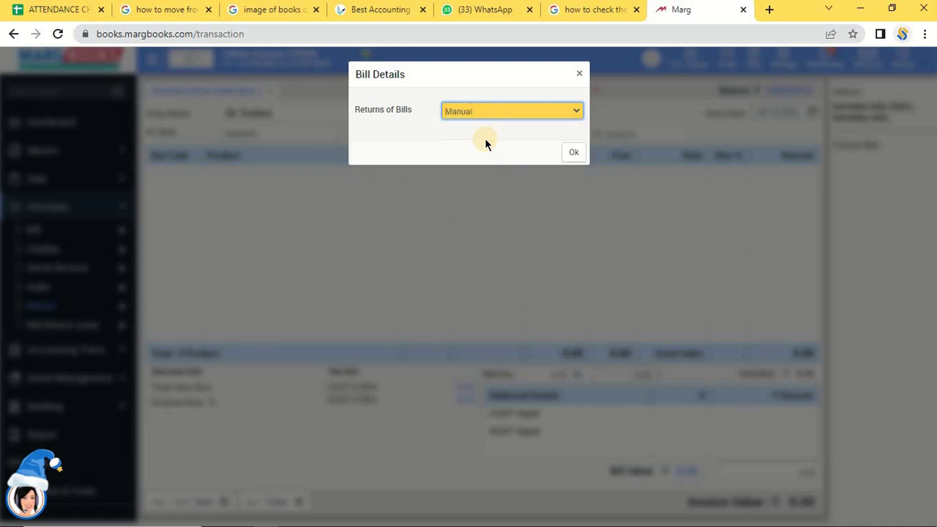
left_click(574, 154)
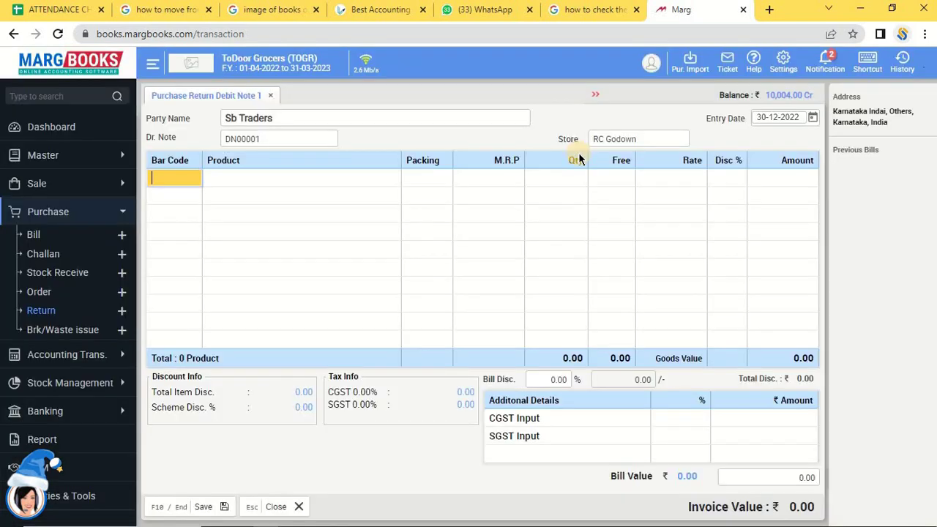
Add AMLA from the 100.00 MRP batch: quantity 20, rate 80, 4% discount.
key("Return")
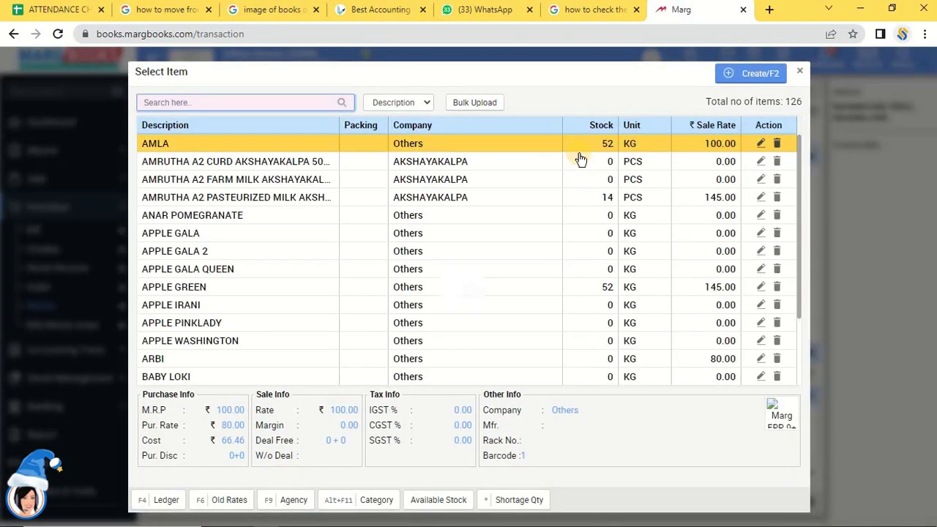
key("Tab")
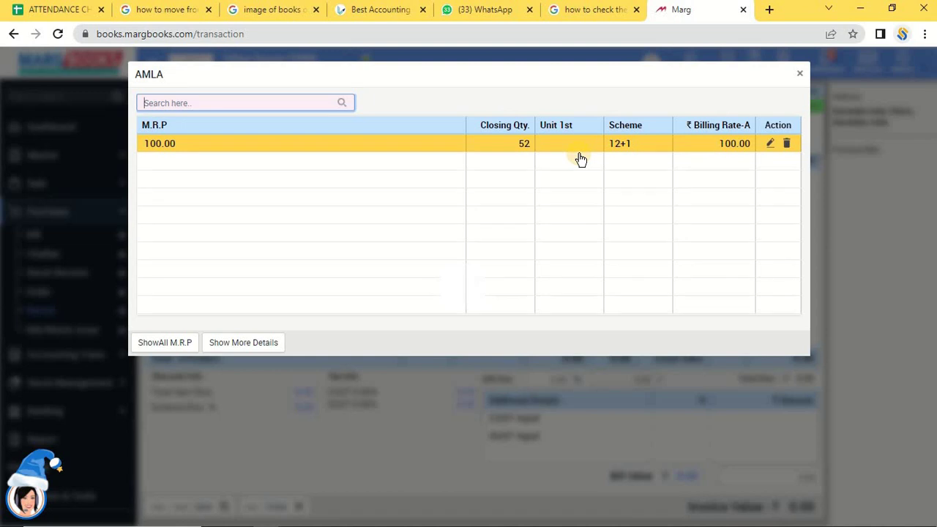
left_click(578, 159)
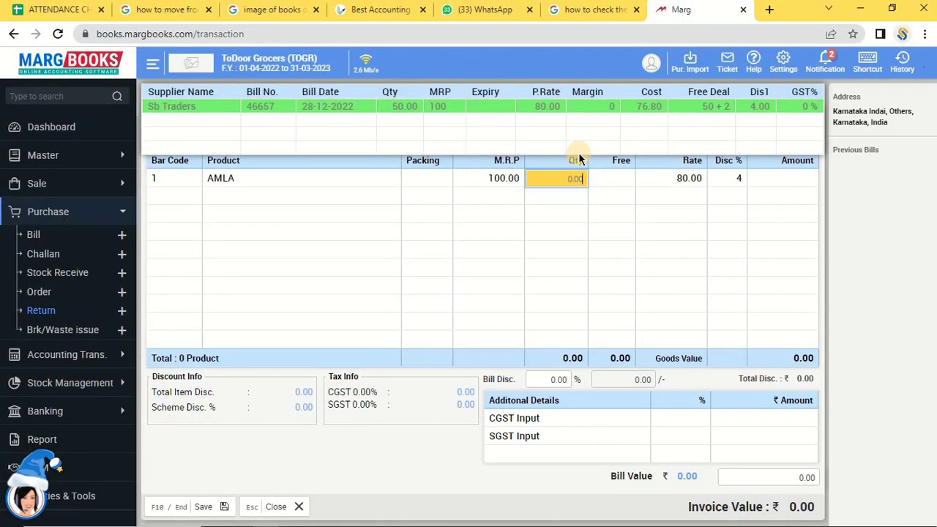
type("20")
key("Return")
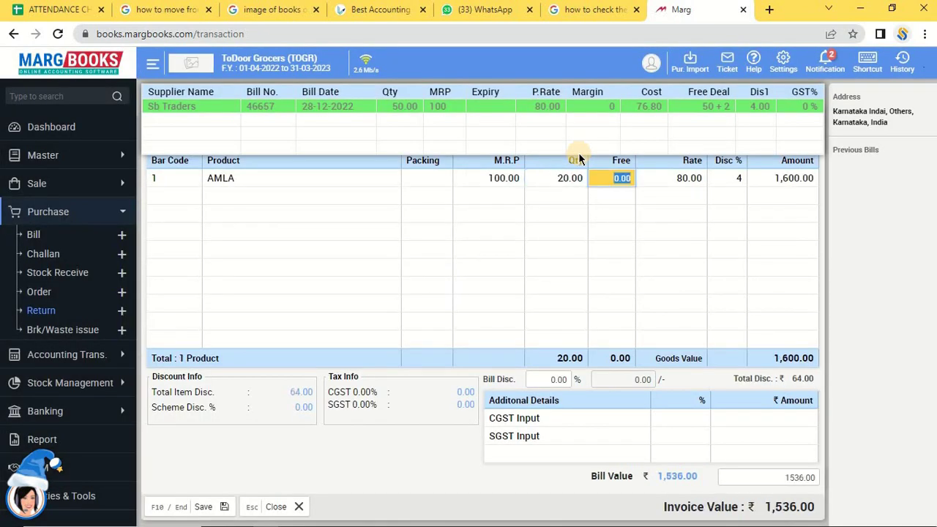
key("Return")
key("Return")
key("Return")
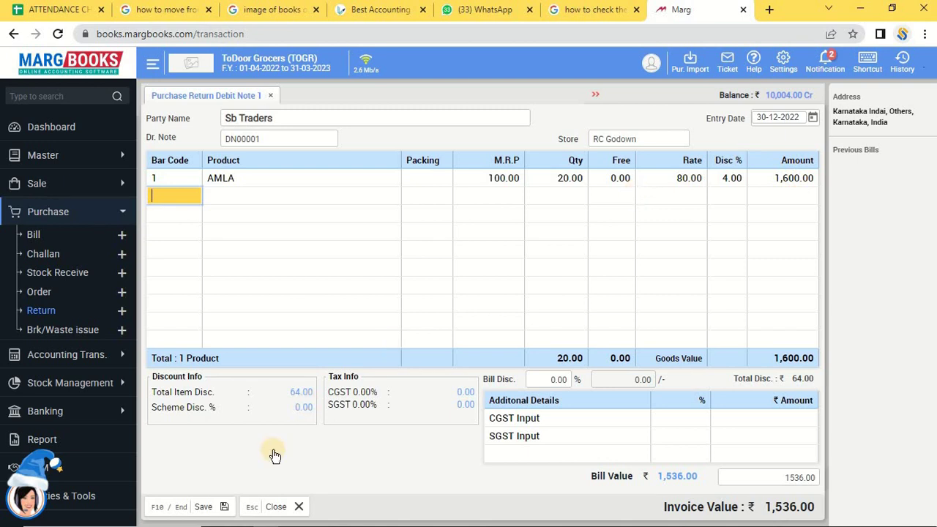
Save debit note DN00001, then close the party list after checking Sb Traders' 8,468.00 Cr balance.
left_click(199, 516)
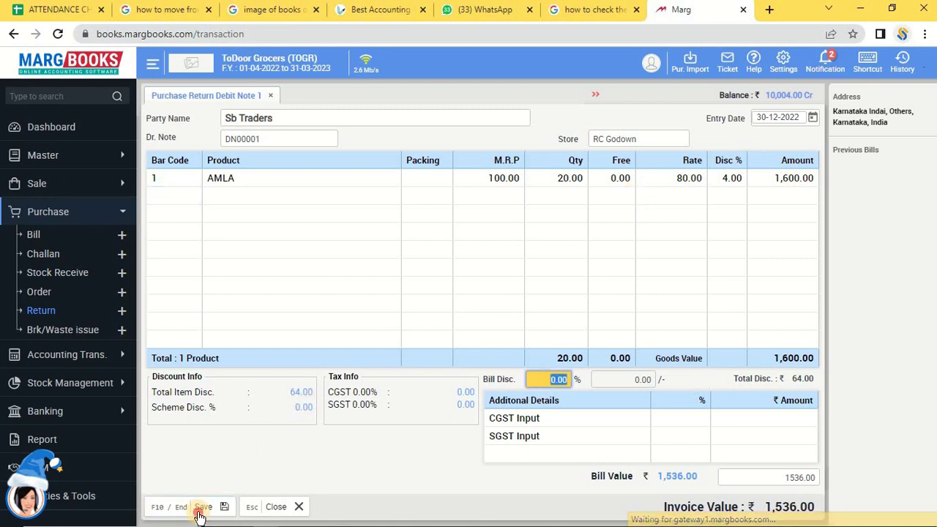
left_click(199, 516)
left_click(200, 516)
left_click(199, 516)
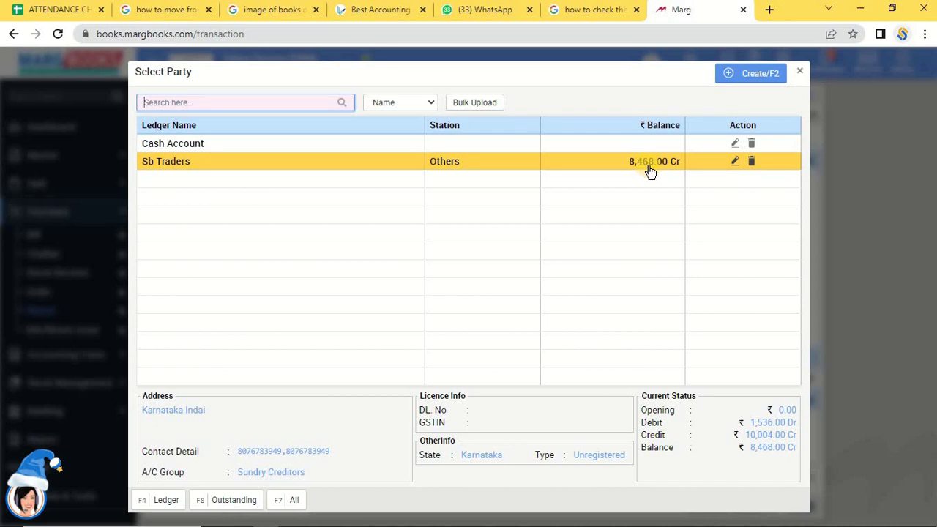
left_click(802, 73)
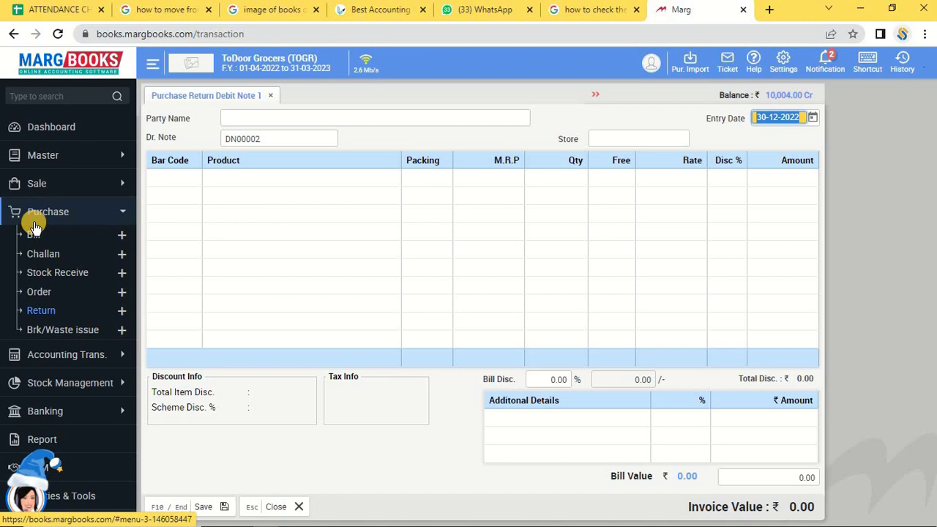
Discard the blank debit note via Purchase > Bill and go to the Dashboard.
left_click(35, 240)
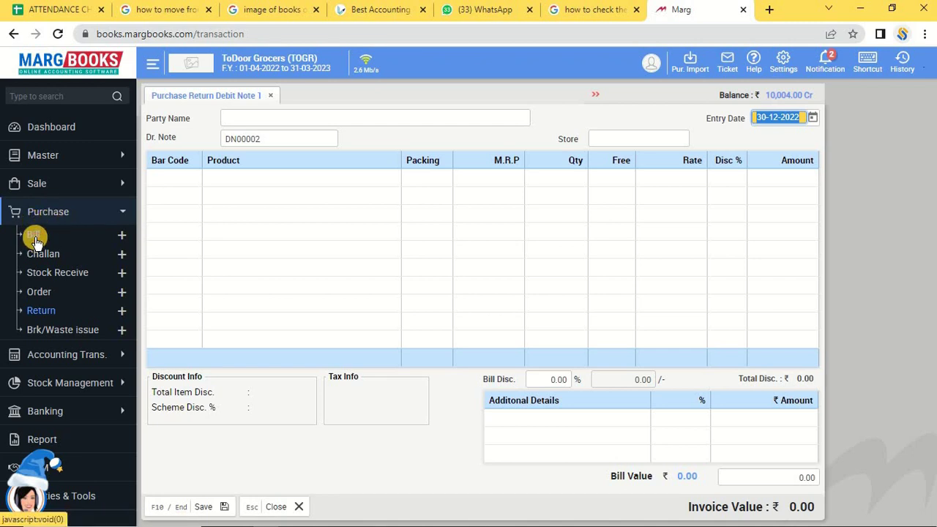
left_click(444, 153)
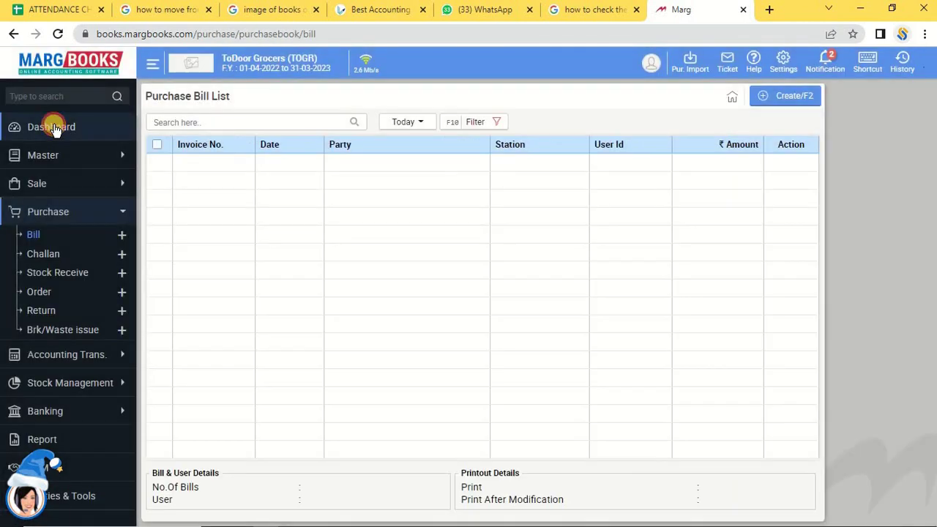
left_click(53, 128)
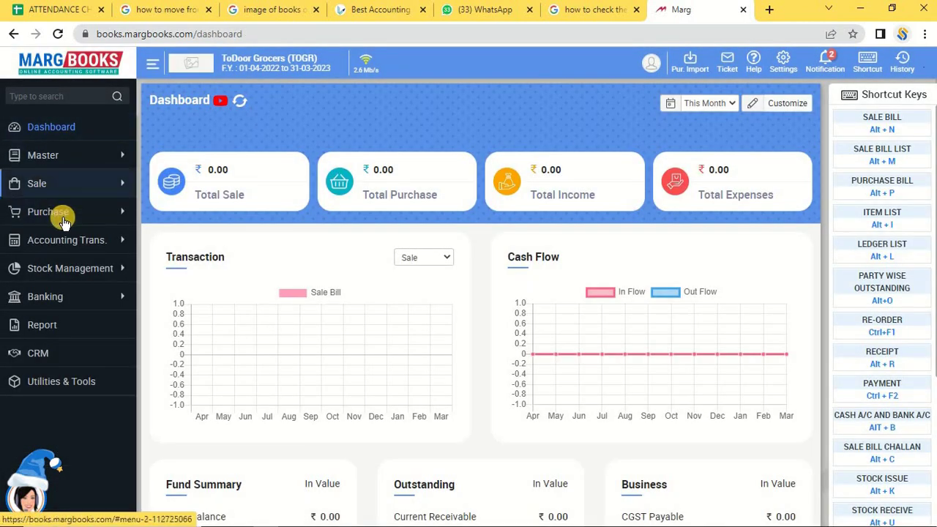
left_click(63, 218)
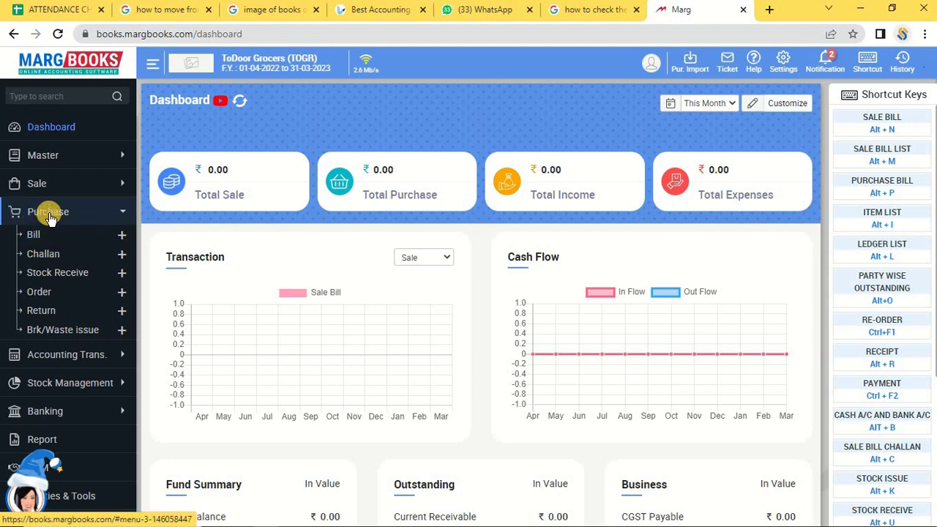
Open the Payment Voucher List under Accounting Trans. and create a new payment voucher.
left_click(48, 212)
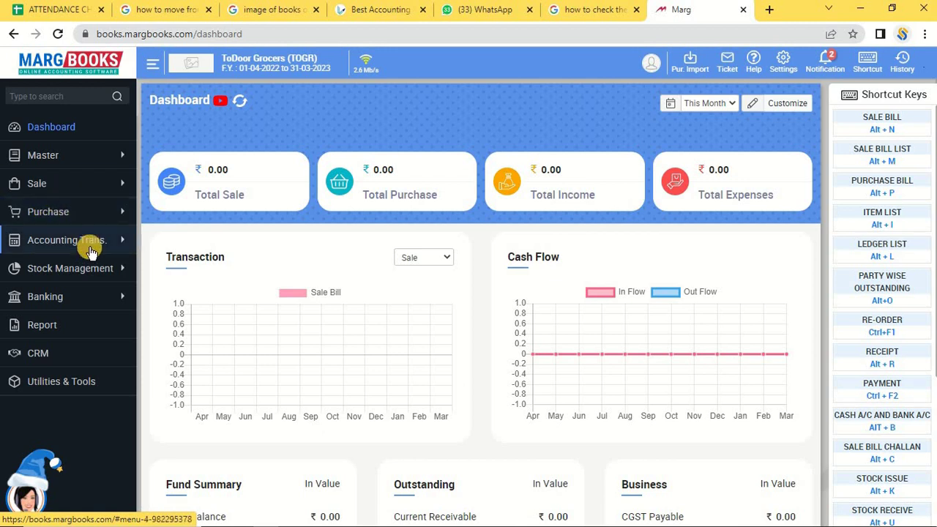
left_click(33, 237)
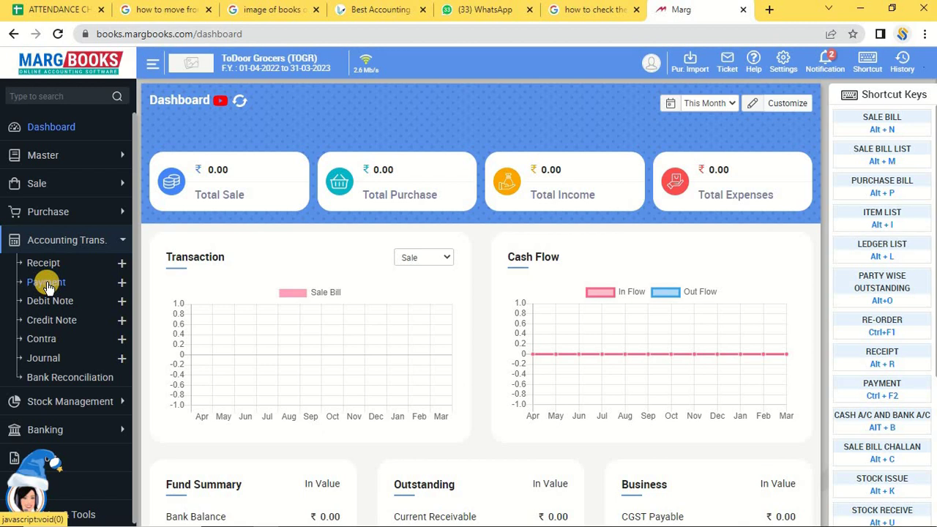
left_click(46, 283)
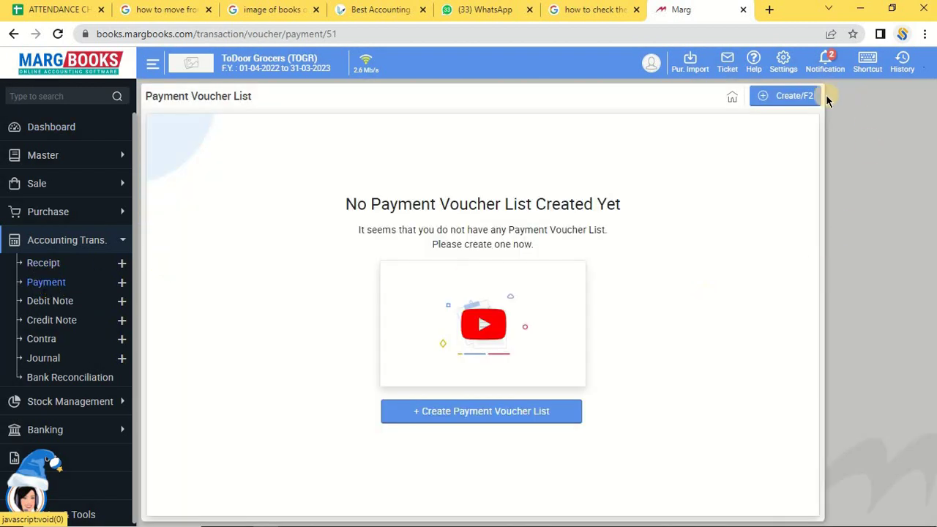
left_click(775, 106)
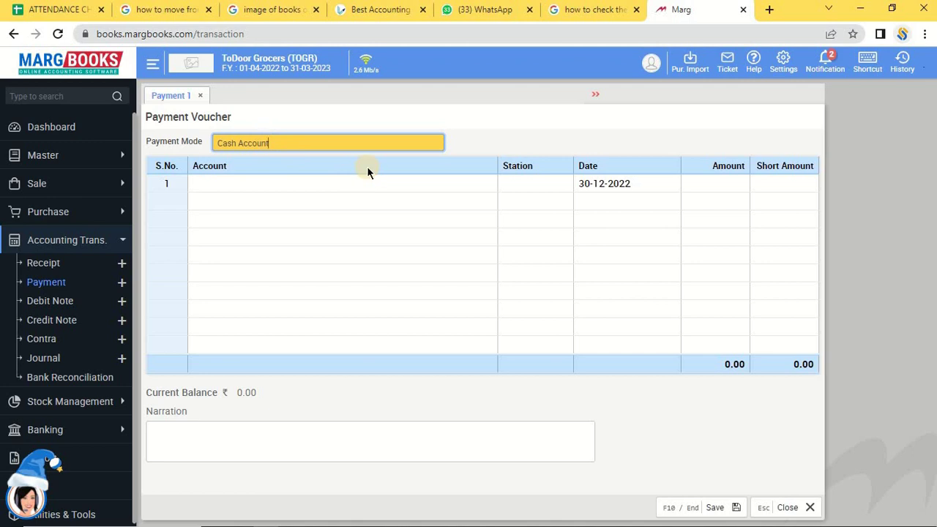
Create a PNB Bank payment-mode ledger with station Others and an account number, and save it.
key("Down")
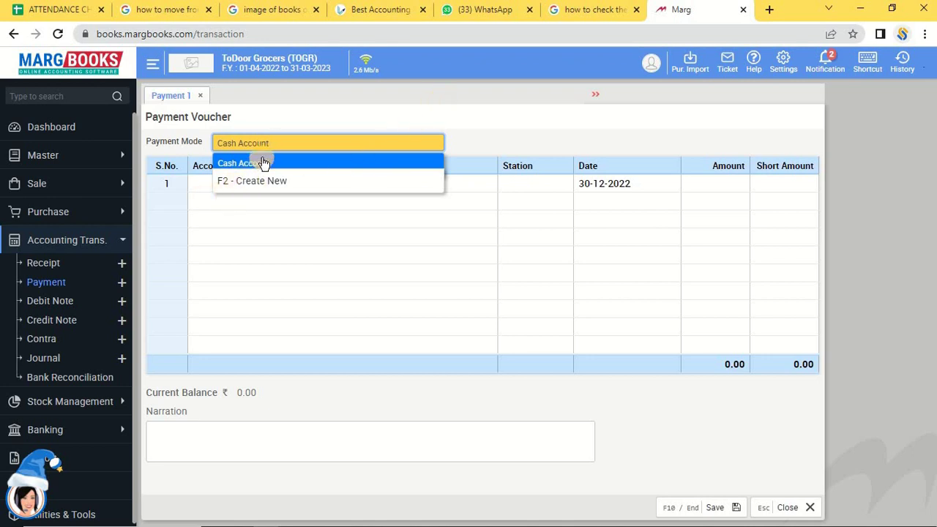
left_click(262, 189)
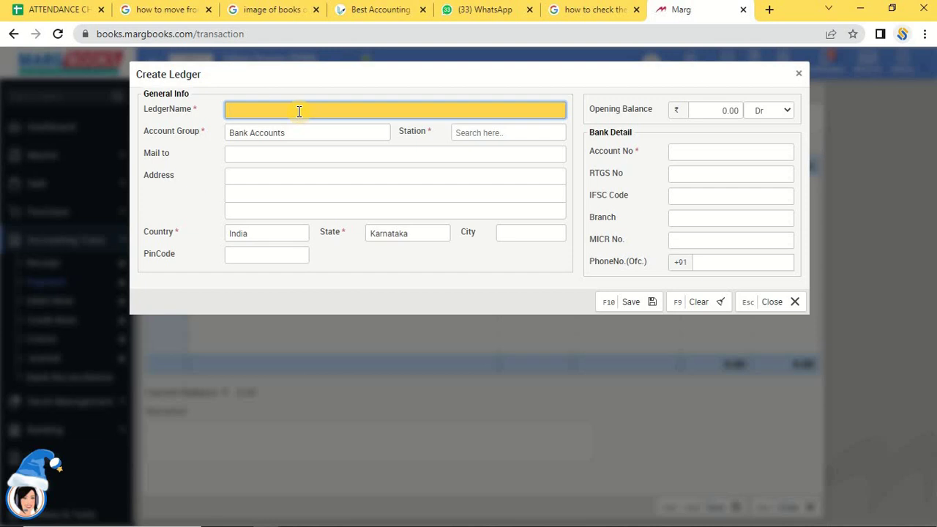
type("PND")
key("BackSpace")
type("B Bank")
key("Return")
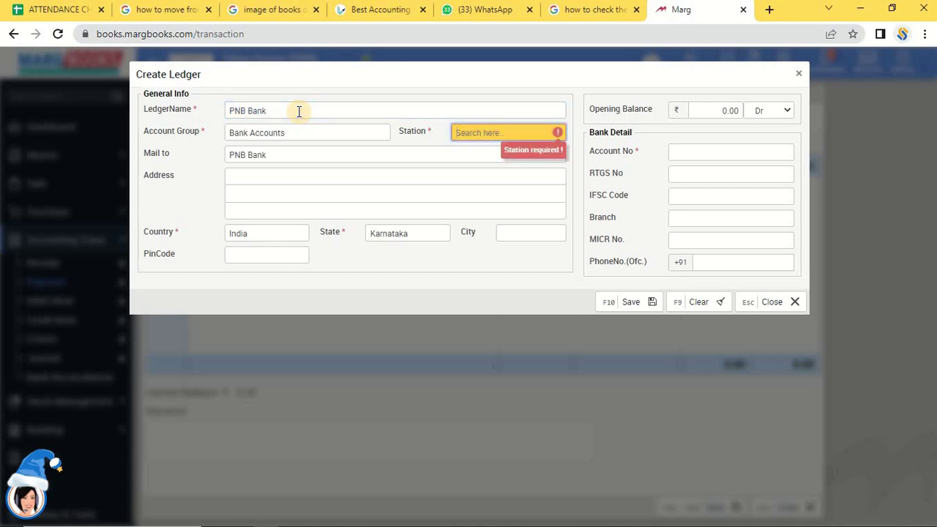
type("o")
key("Return")
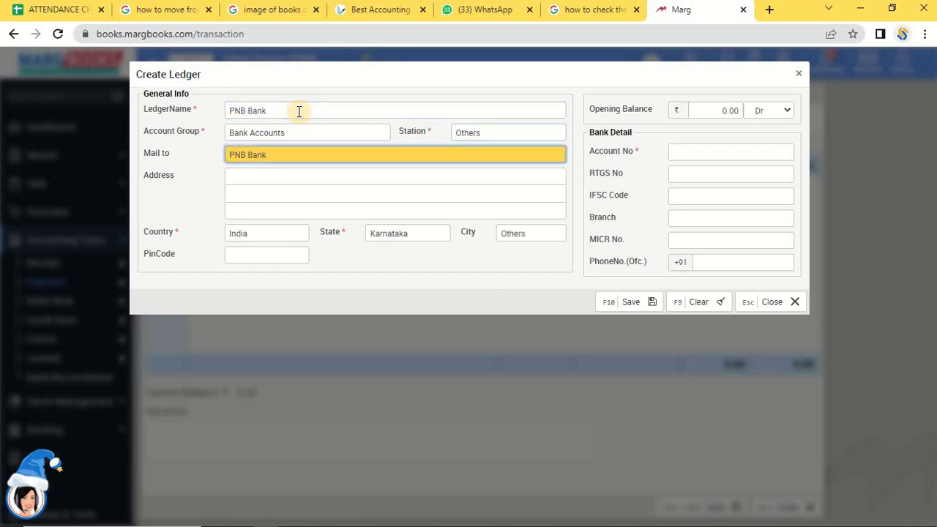
left_click(710, 150)
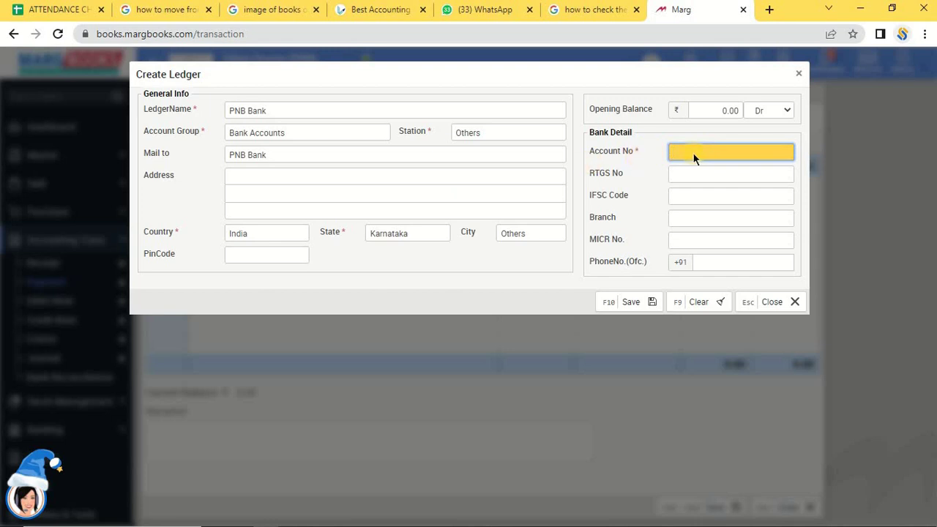
type("00000000000000000")
left_click(634, 302)
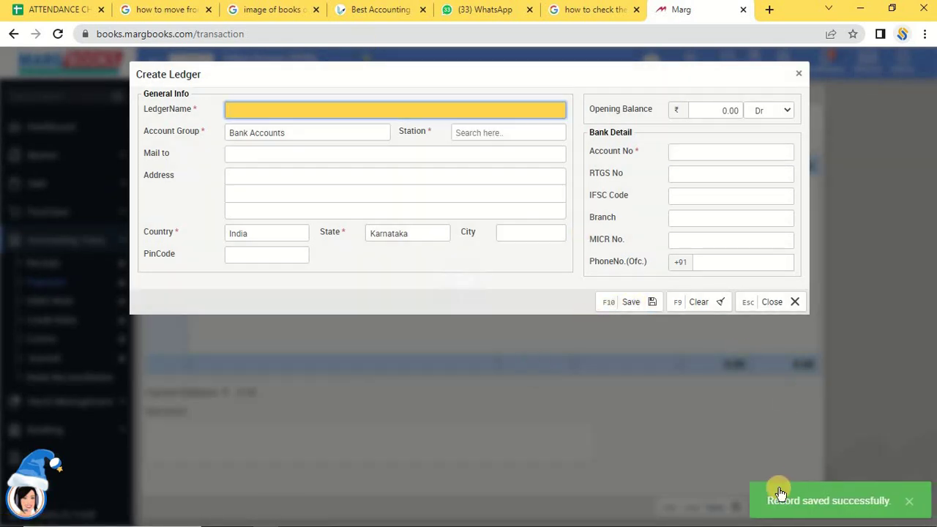
left_click(798, 73)
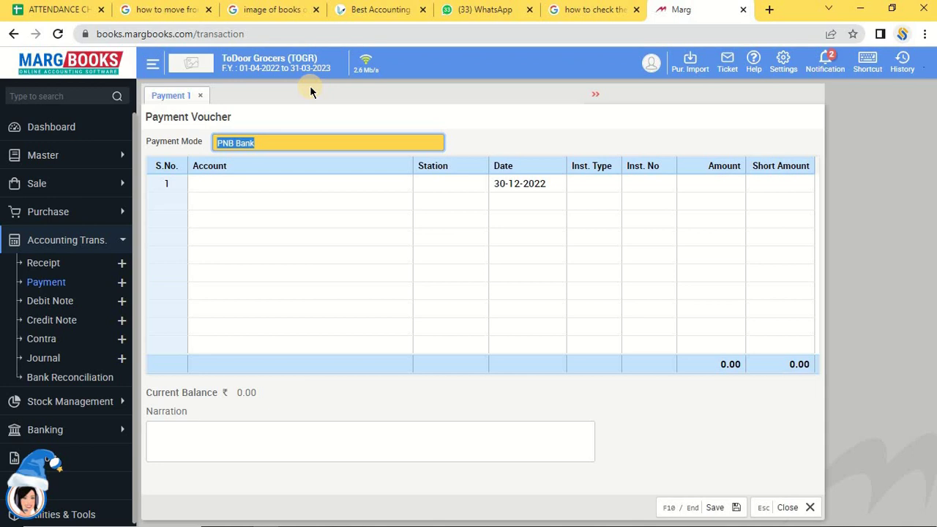
Pick Sb Traders as the first-row account by searching 'sb tr' in the ledger list.
key("Return")
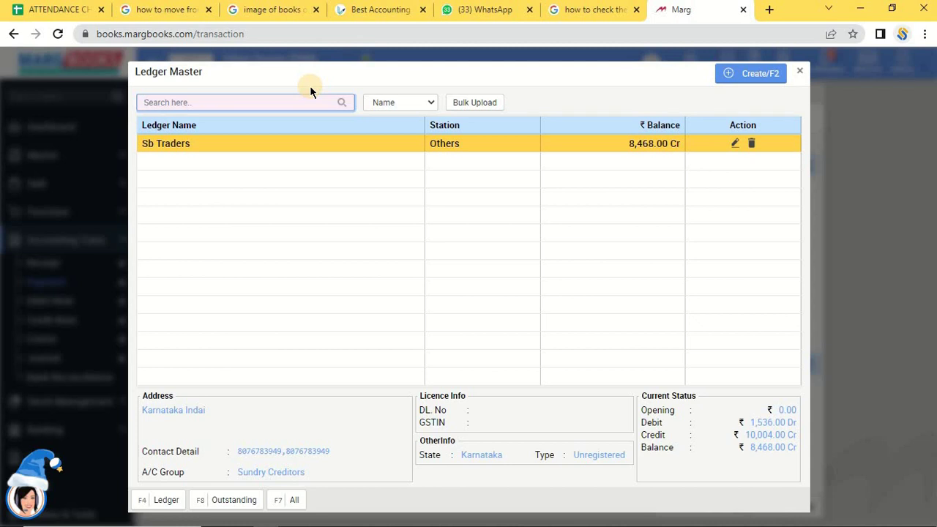
type("gd")
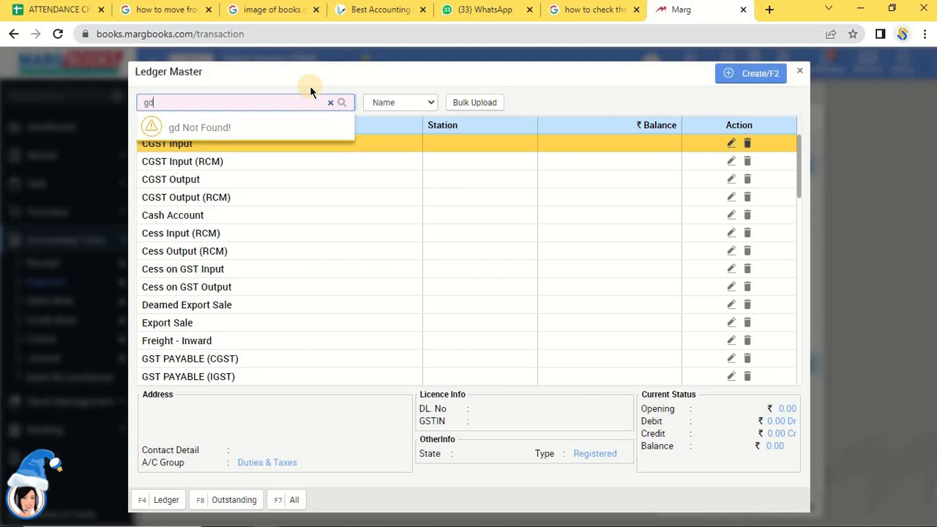
key("BackSpace")
key("BackSpace")
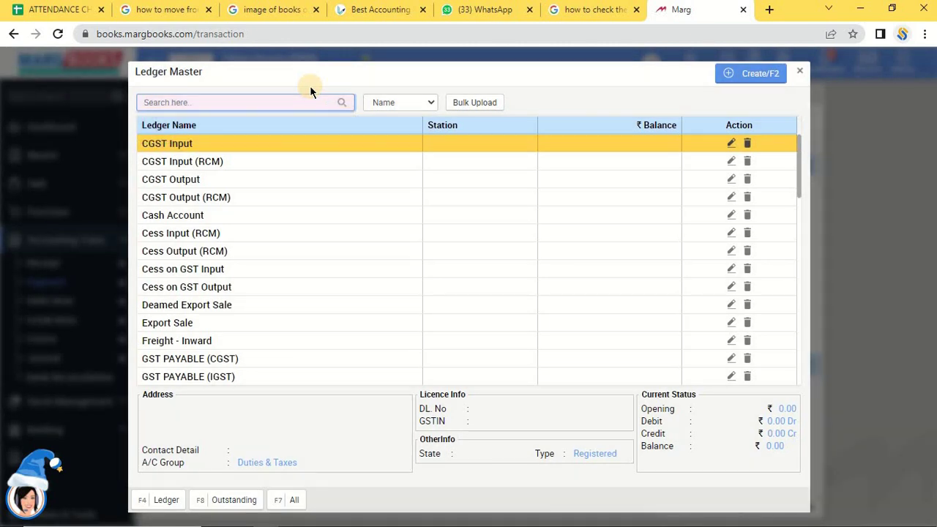
type("sb tr")
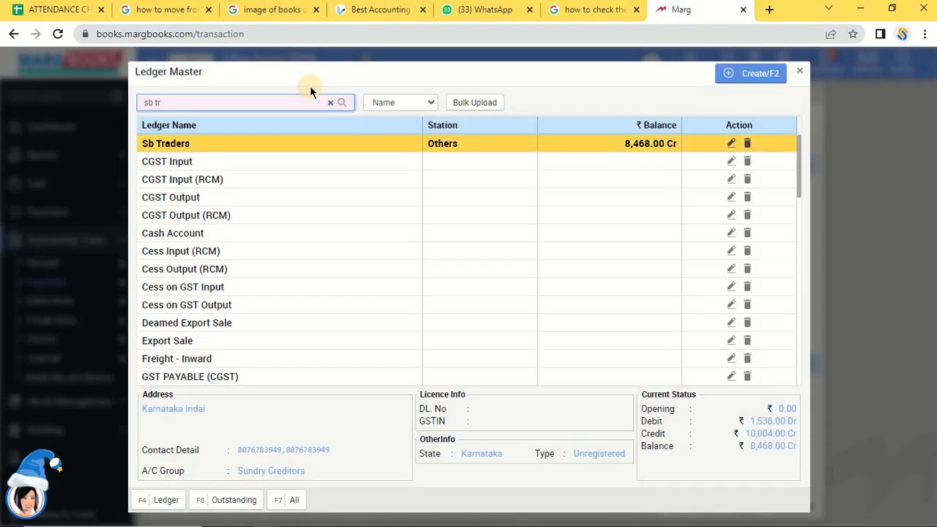
key("Return")
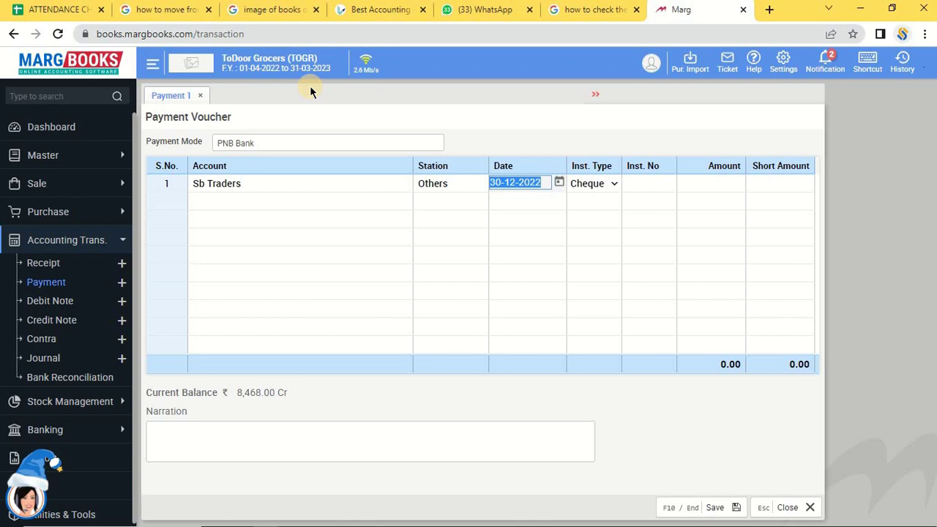
Browse the instrument type options and enter a payment amount of 500.
key("Return")
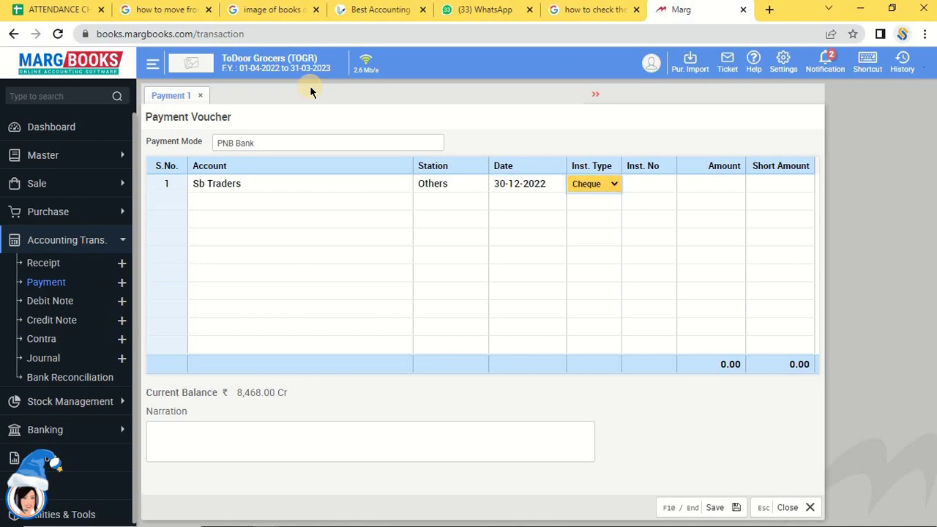
key("space")
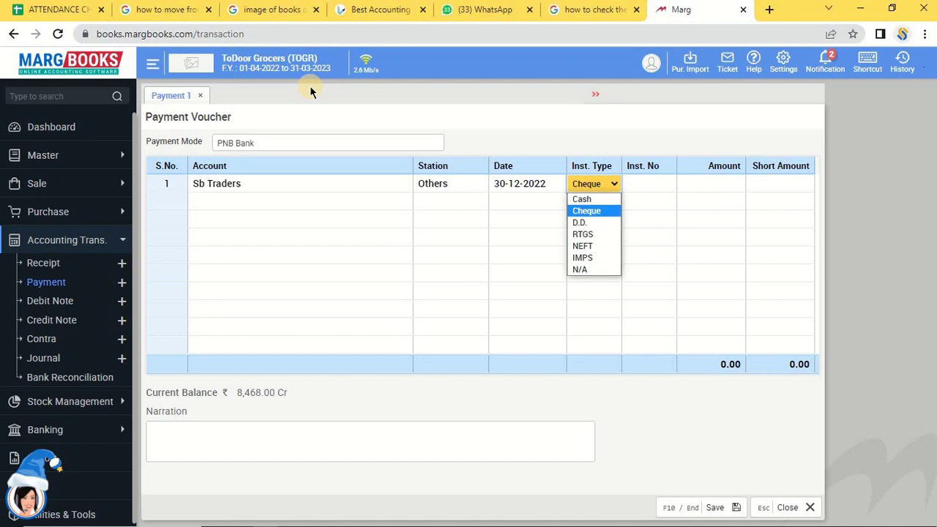
key("Down")
key("Down")
key("Down")
key("Up")
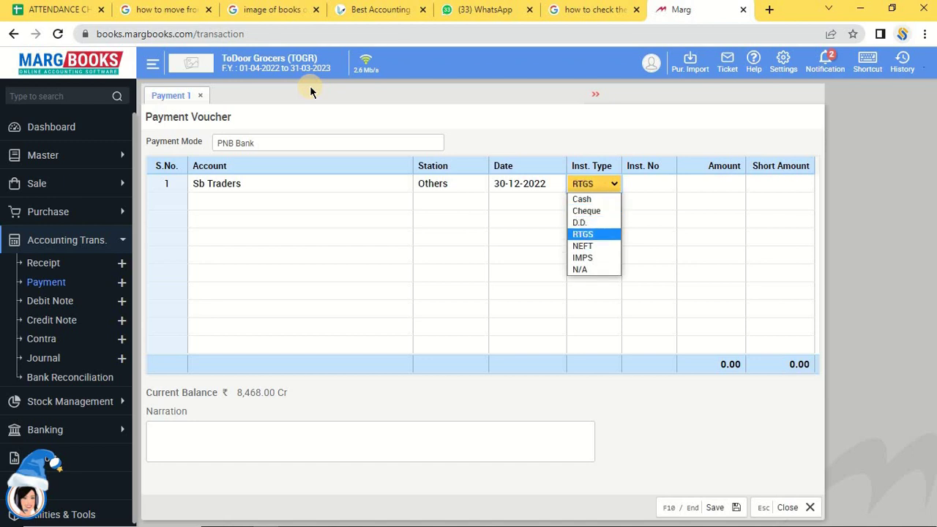
key("Down")
key("Down")
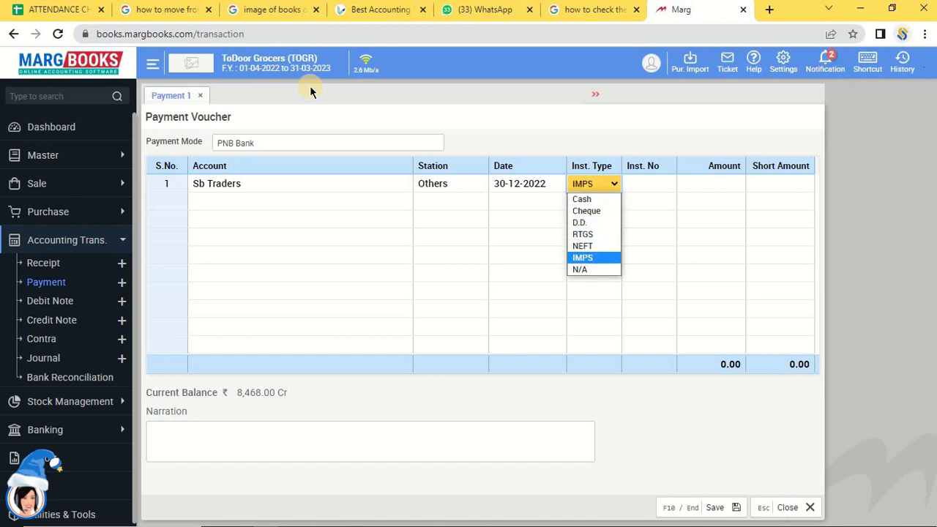
key("Up")
key("Up")
key("Up")
key("Down")
key("Down")
key("Down")
key("Down")
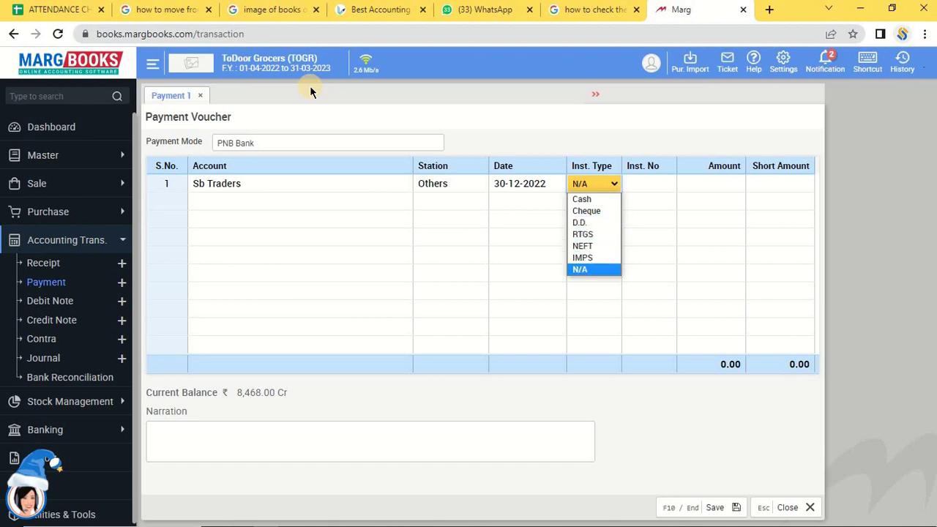
key("Up")
key("Down")
key("Return")
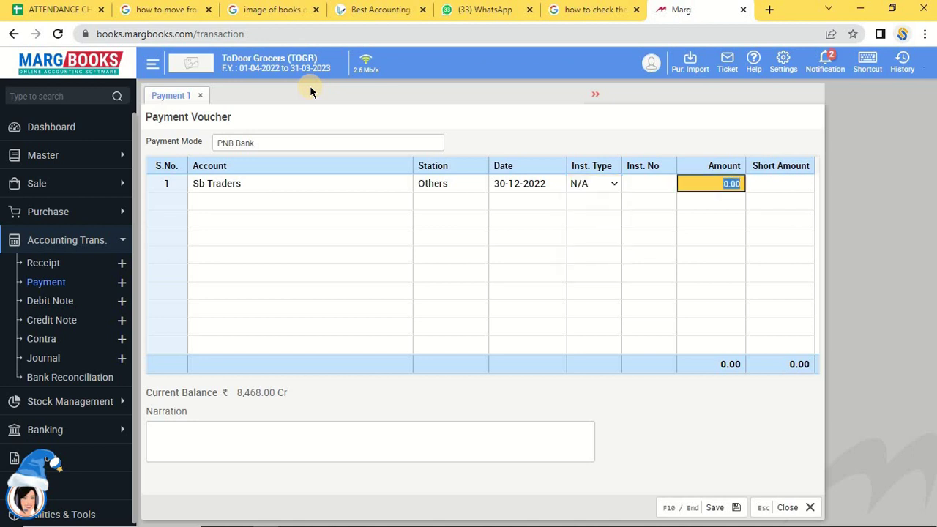
key("Return")
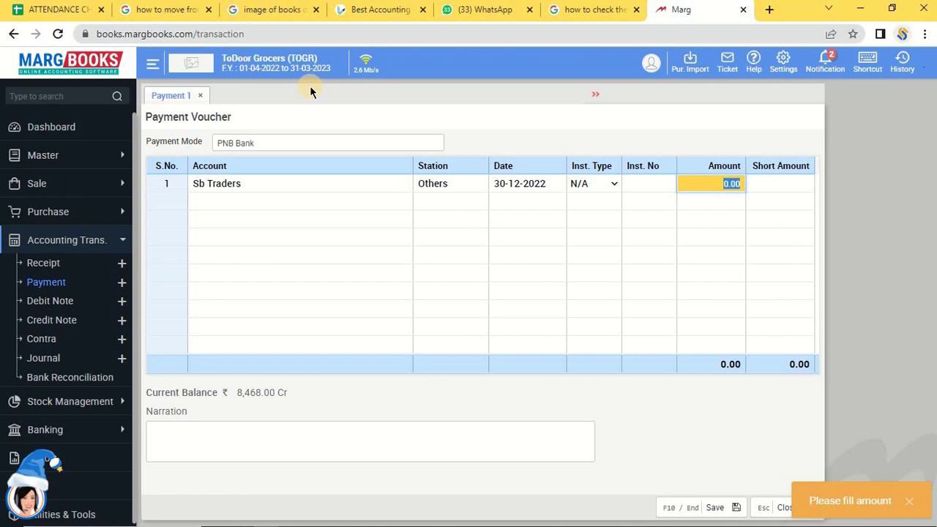
type("500")
Set the payment's instrument type to NEFT.
left_click(590, 185)
left_click(612, 186)
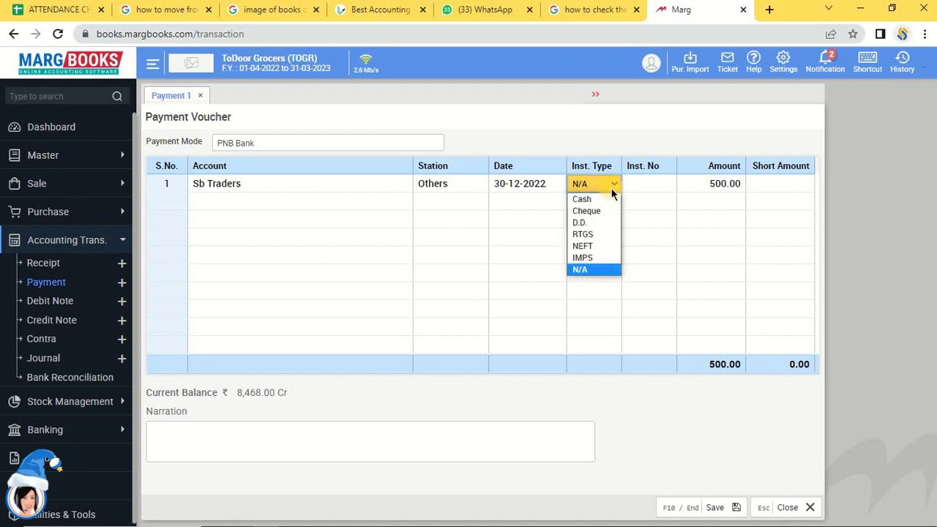
left_click(597, 247)
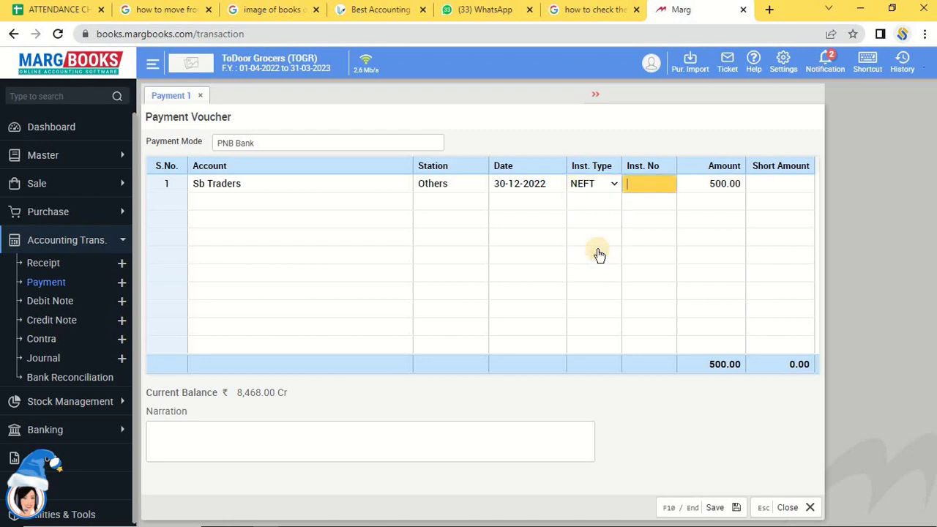
key("Return")
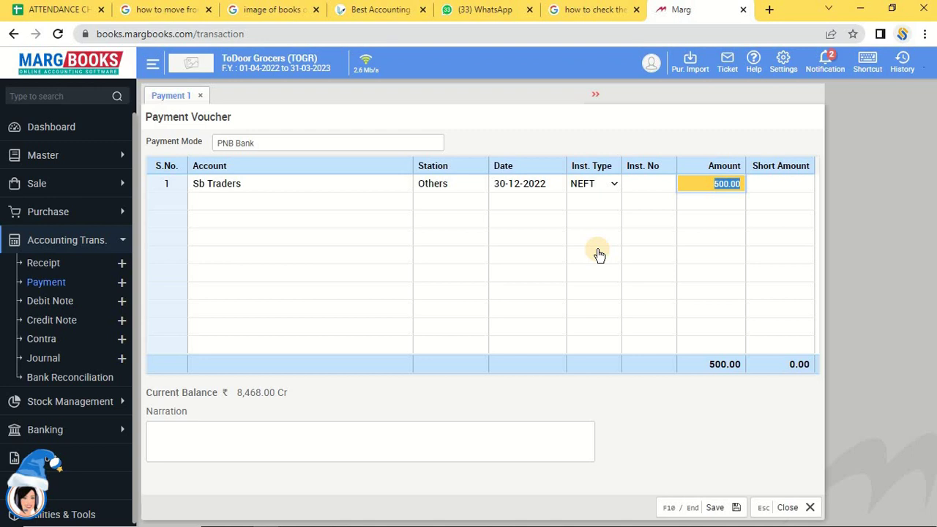
key("Return")
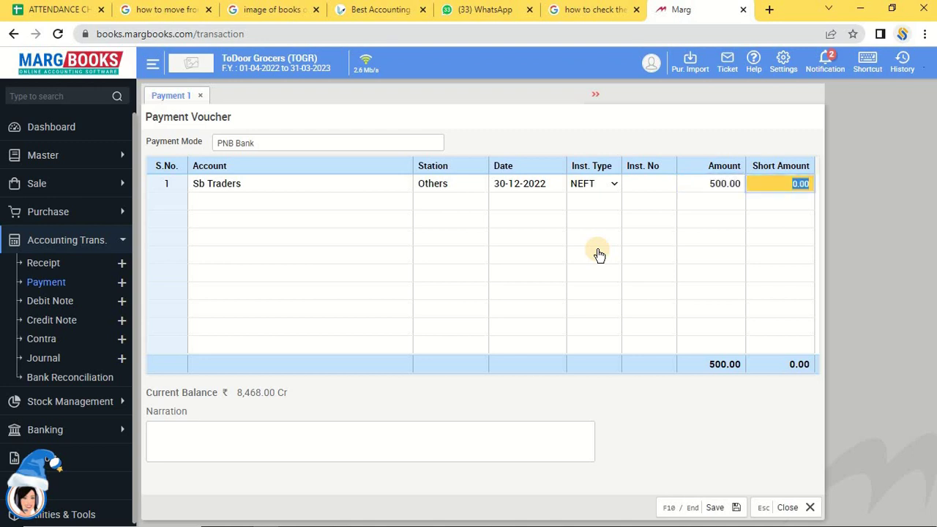
Enter the NEFT reference number in Inst. No and bring up Bill Adjustment.
left_click(650, 183)
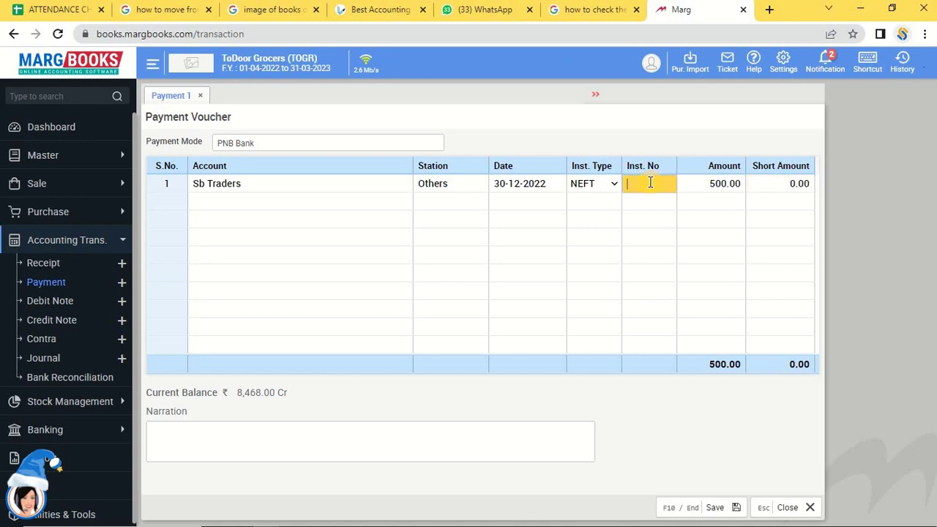
type("ref-87875")
key("Return")
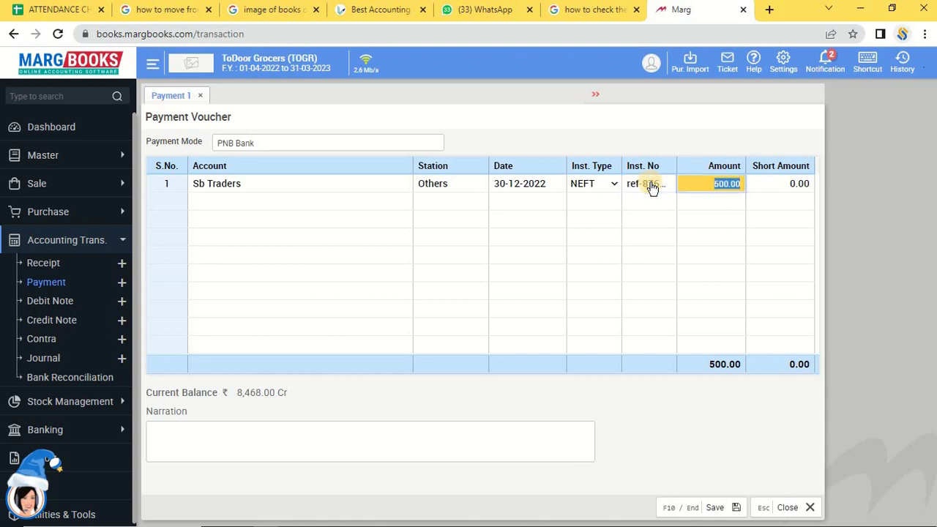
key("Return")
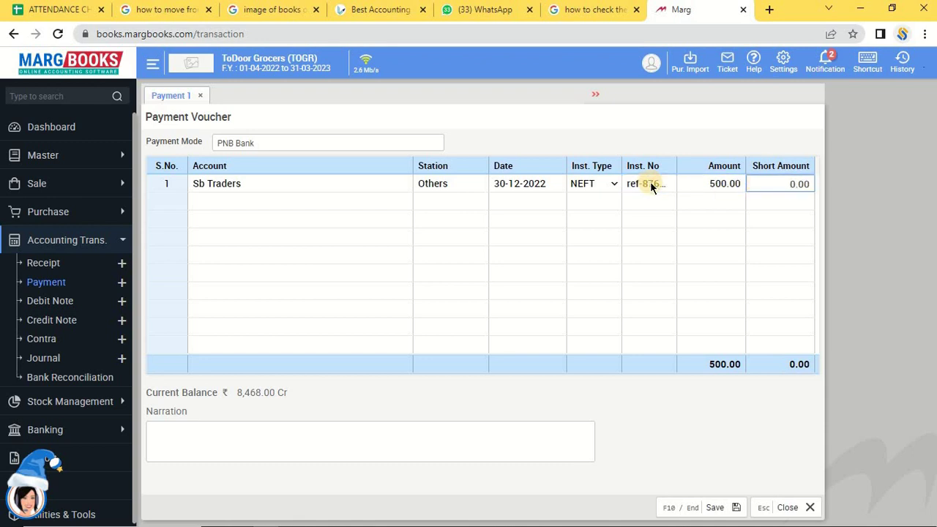
key("Return")
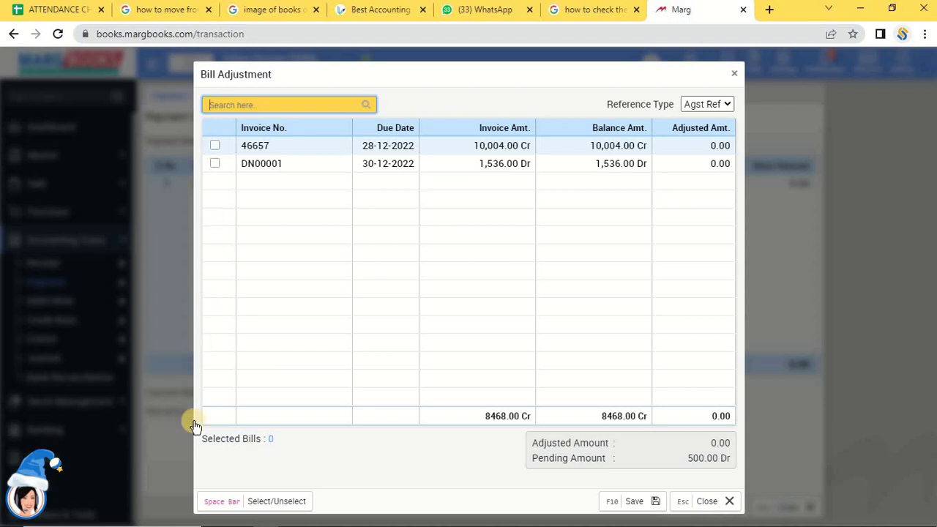
Try adjusting 5000 against invoice 46657, then close Bill Adjustment without saving.
left_click(215, 149)
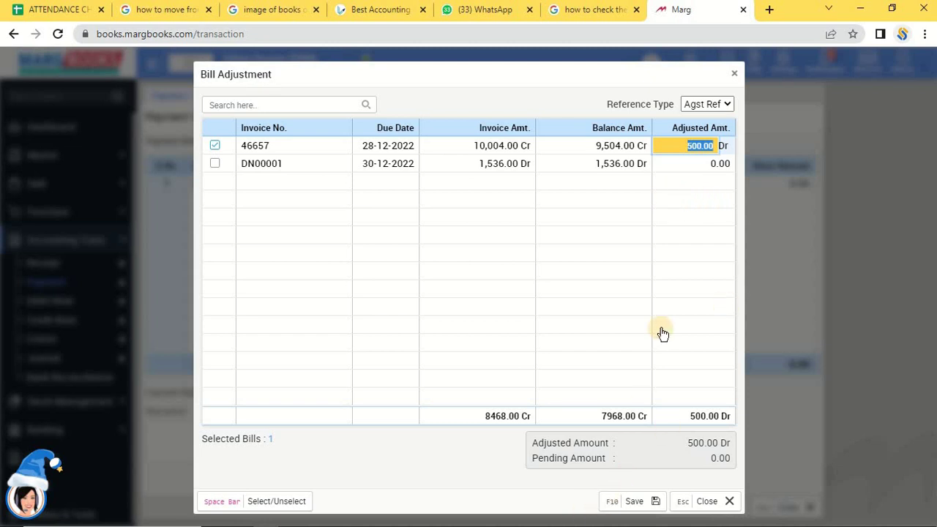
type("5000")
left_click(617, 512)
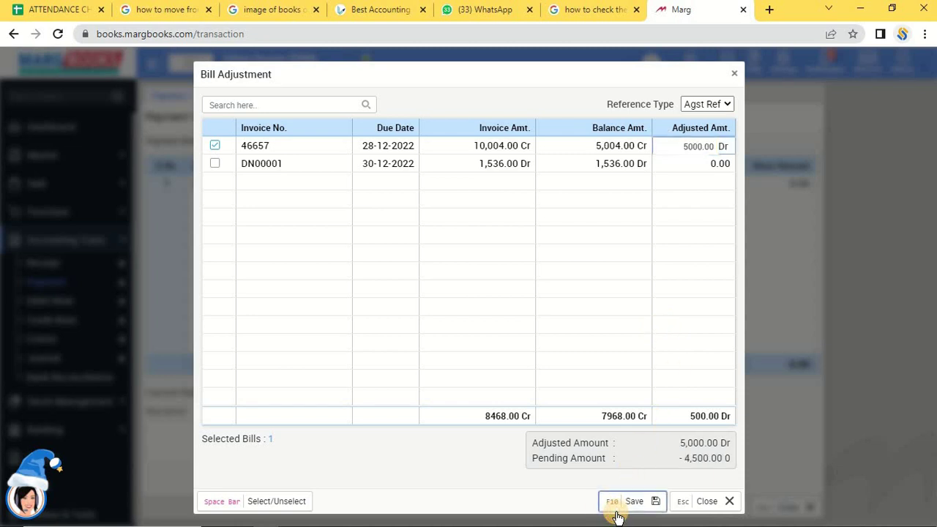
left_click(734, 75)
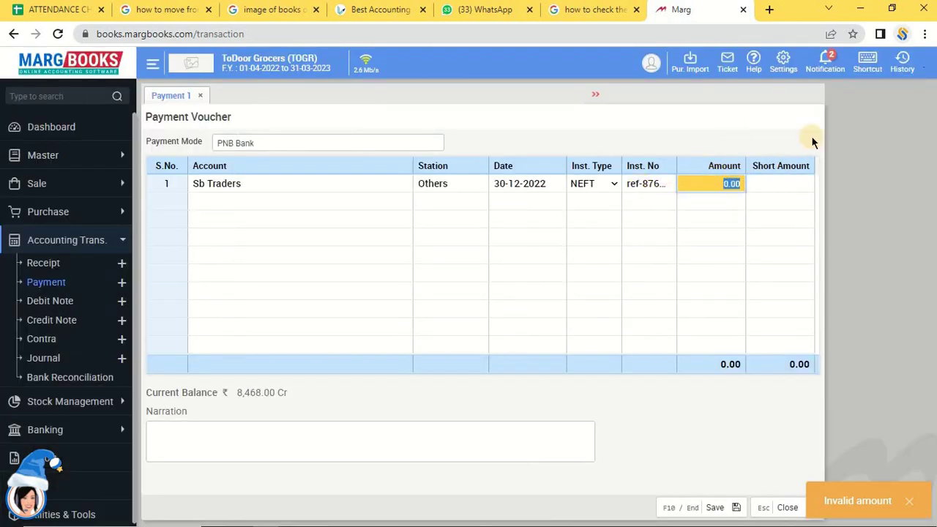
Change the payment amount to 5000 and adjust it fully against invoice 46657.
type("5000")
key("Return")
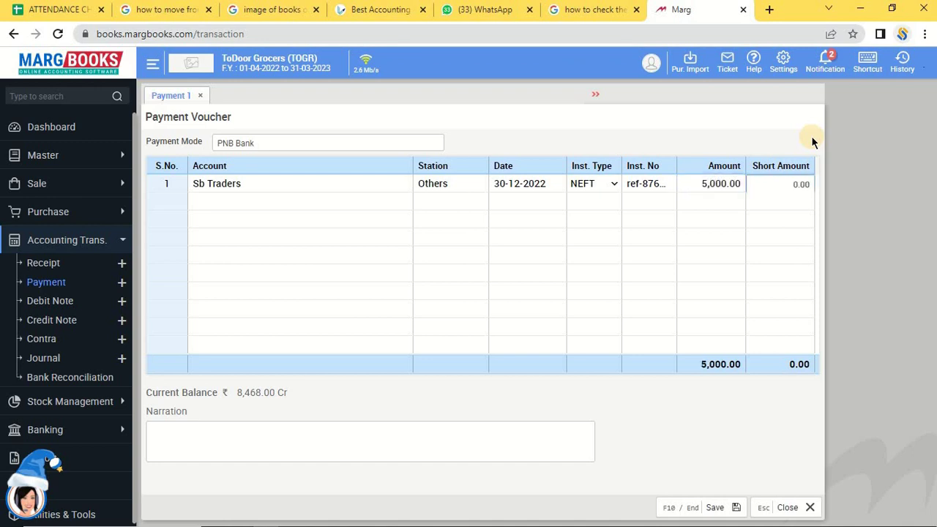
key("Return")
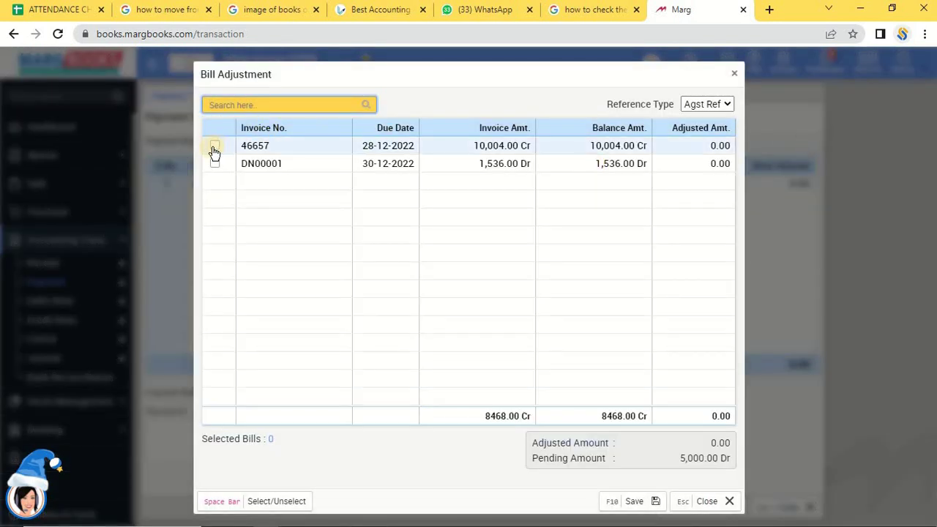
left_click(214, 151)
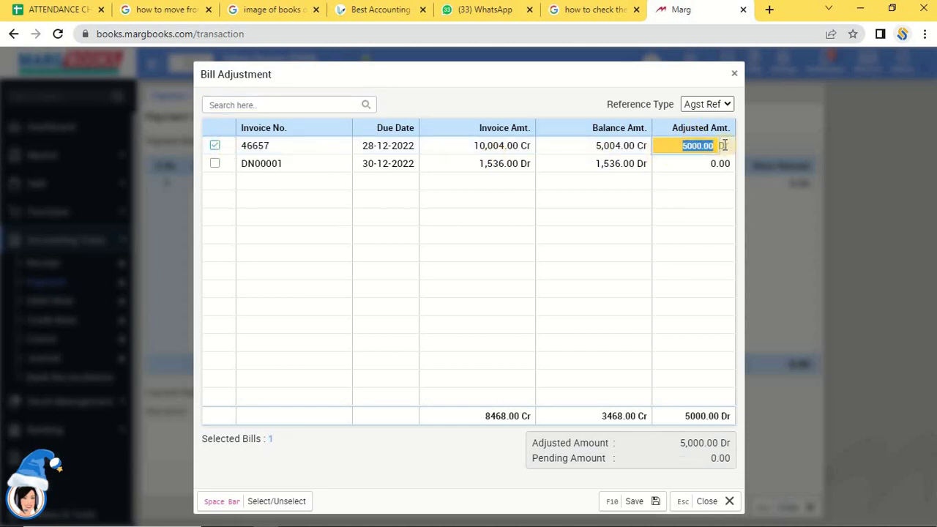
left_click(623, 504)
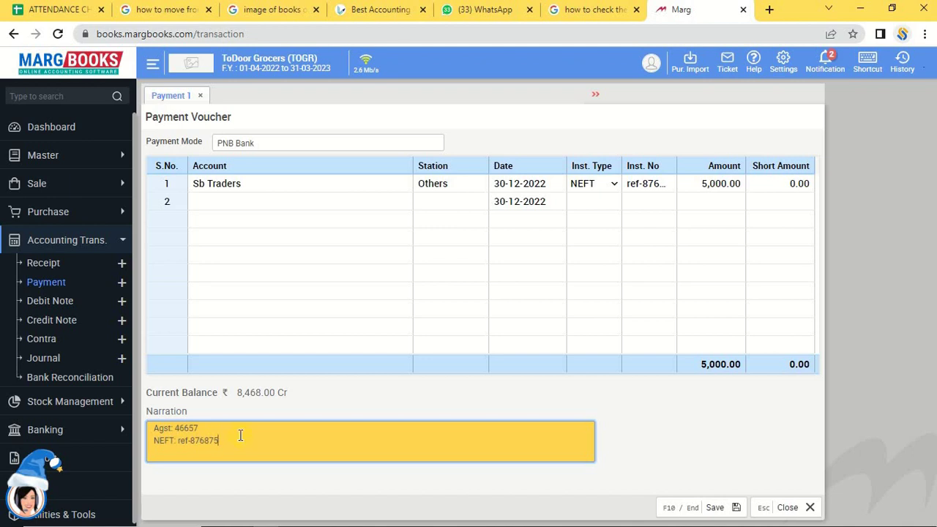
Remove stray narration characters and save the 5,000 Sb Traders payment voucher.
type("ghj")
key("BackSpace")
key("BackSpace")
key("BackSpace")
key("BackSpace")
key("BackSpace")
left_click(710, 509)
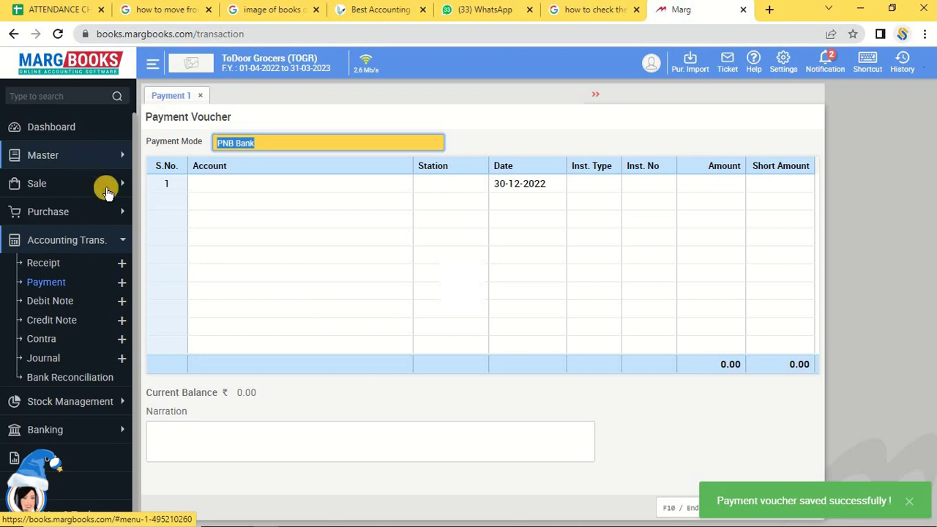
left_click(88, 162)
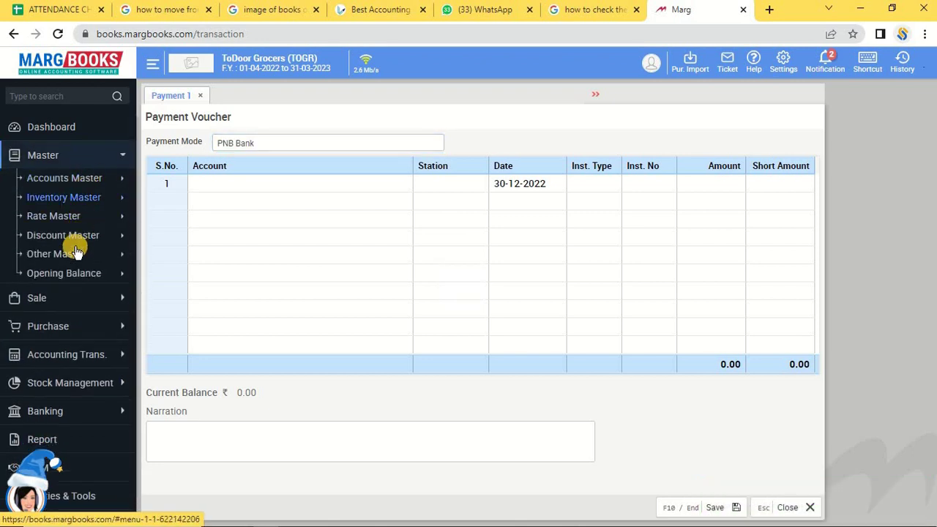
Open the Ledger list under Accounts Master and search for 'sb tra'.
left_click(83, 181)
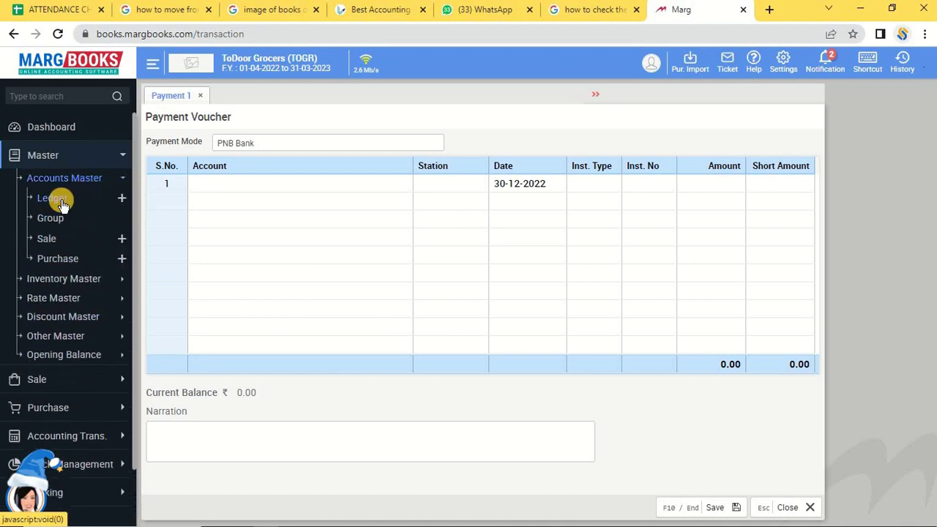
left_click(62, 205)
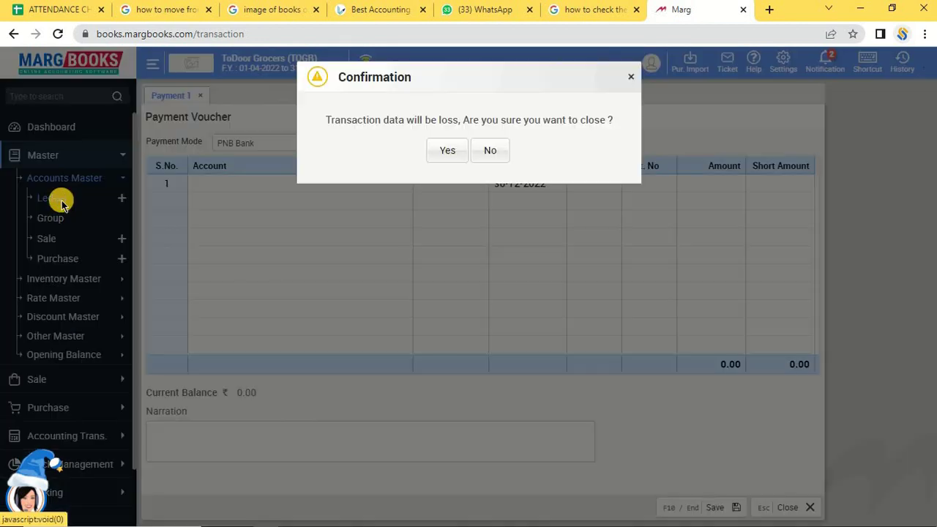
left_click(451, 151)
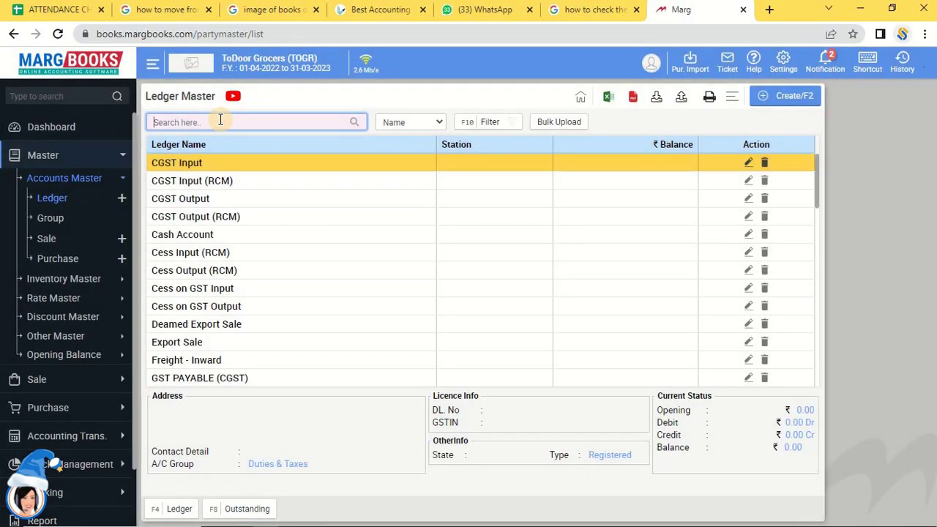
type("shar")
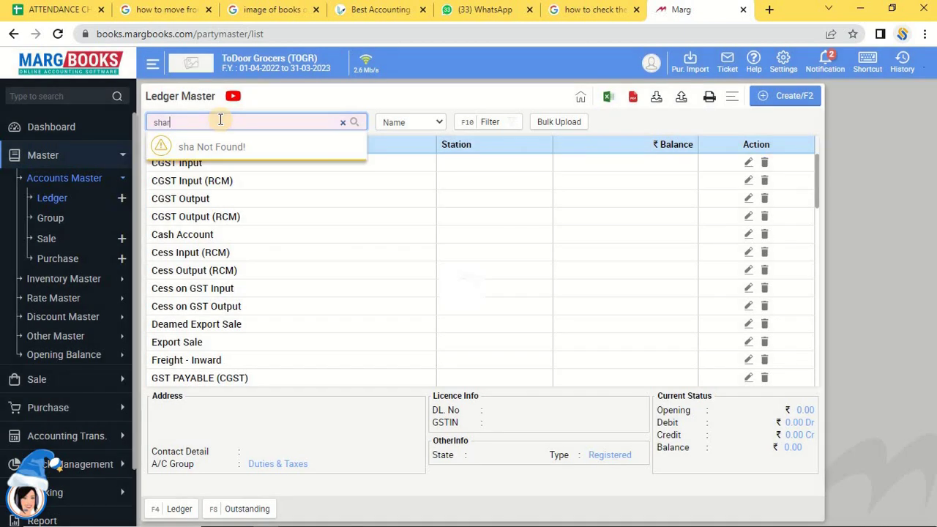
key("BackSpace")
key("BackSpace")
key("BackSpace")
key("BackSpace")
type("sb tra")
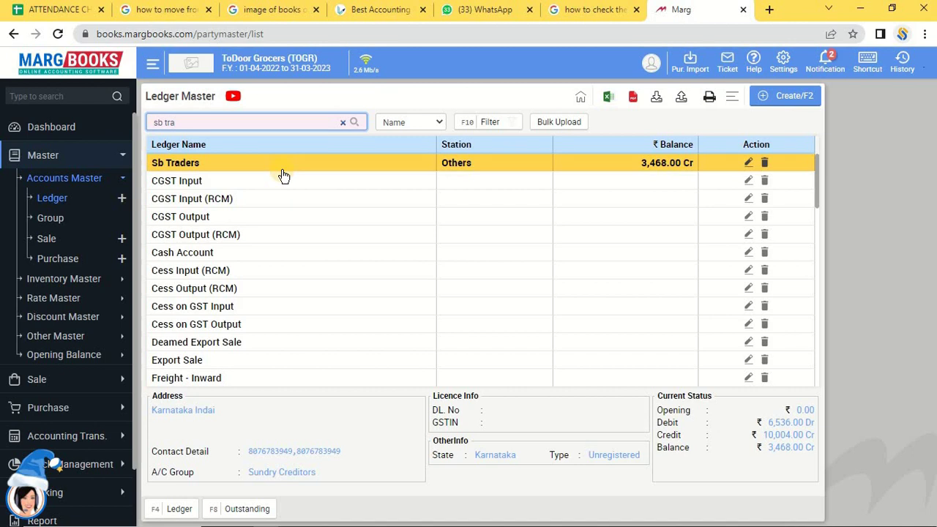
mouse_move(167, 505)
Open the Sb Traders ledger report, closing at 3,468.00 Cr.
left_click(167, 511)
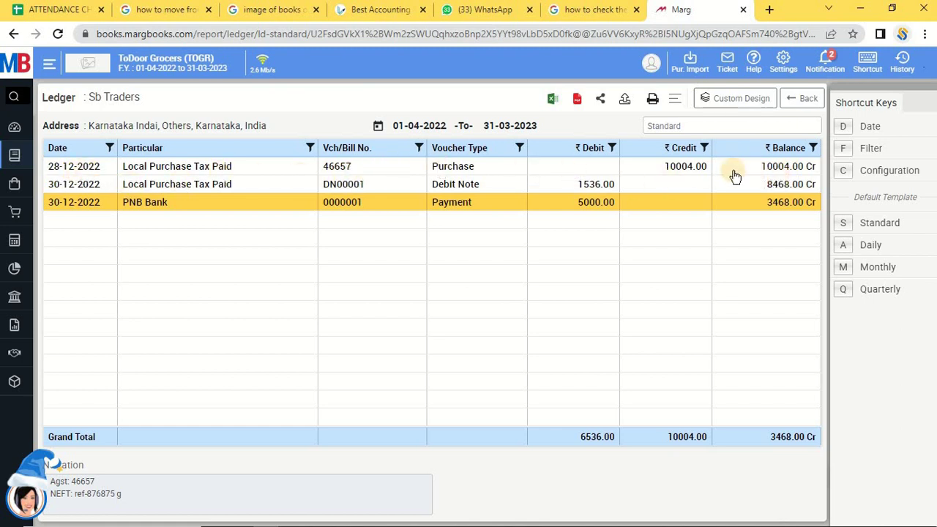
left_click(20, 173)
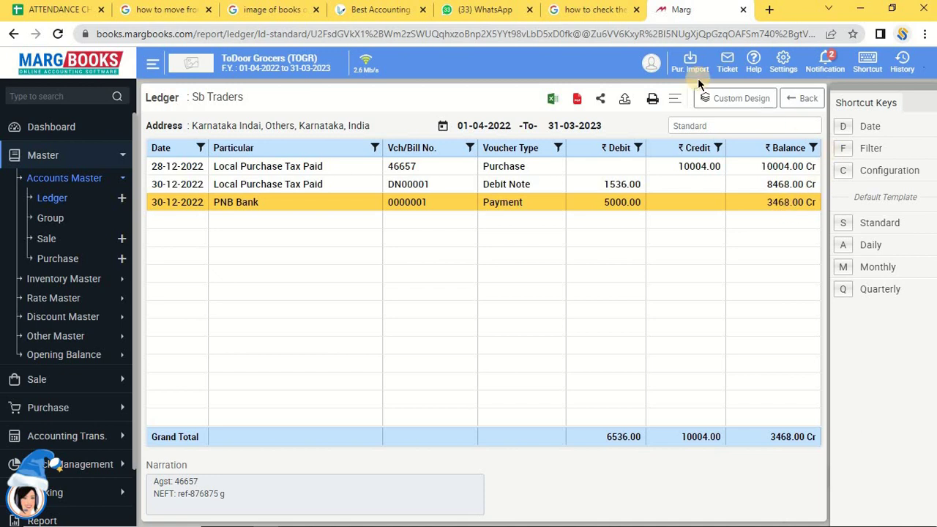
Return to the Dashboard from the left sidebar.
left_click(61, 126)
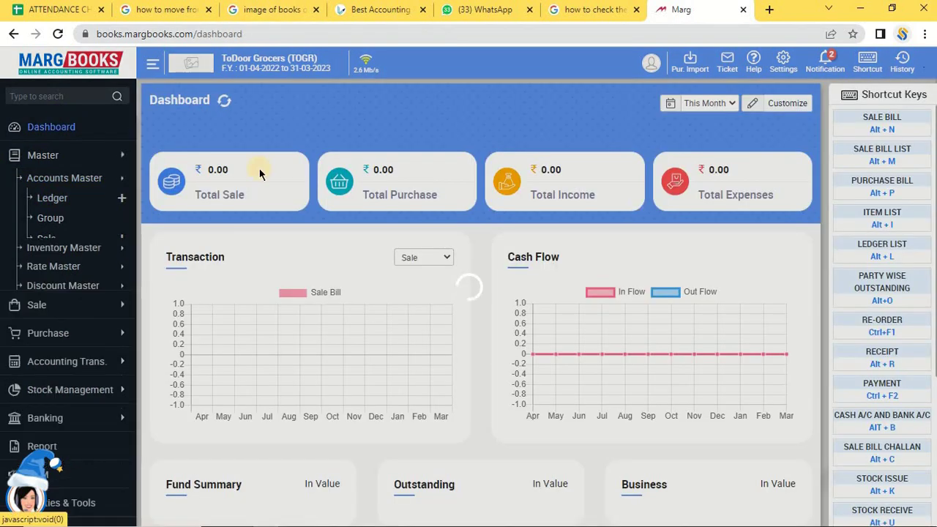